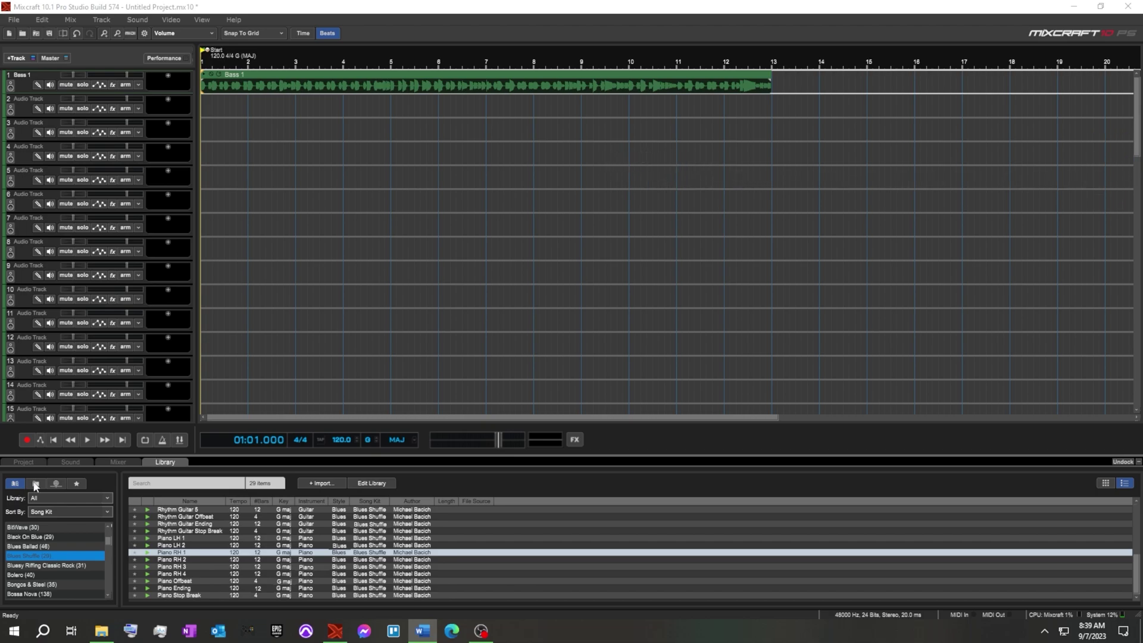
left_click(123, 462)
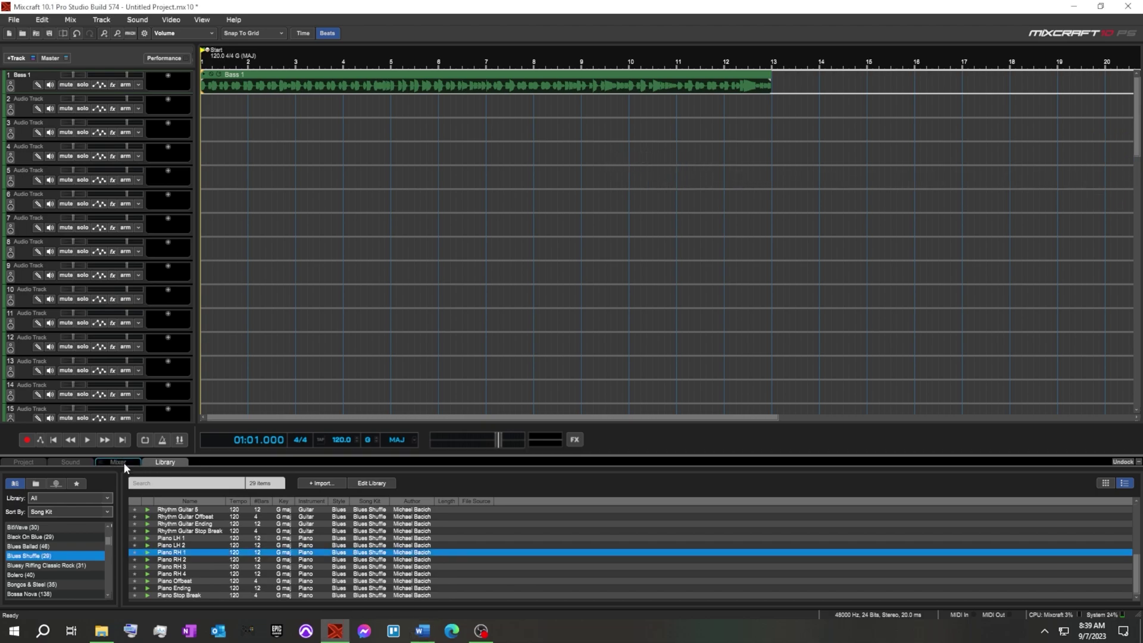
left_click(70, 462)
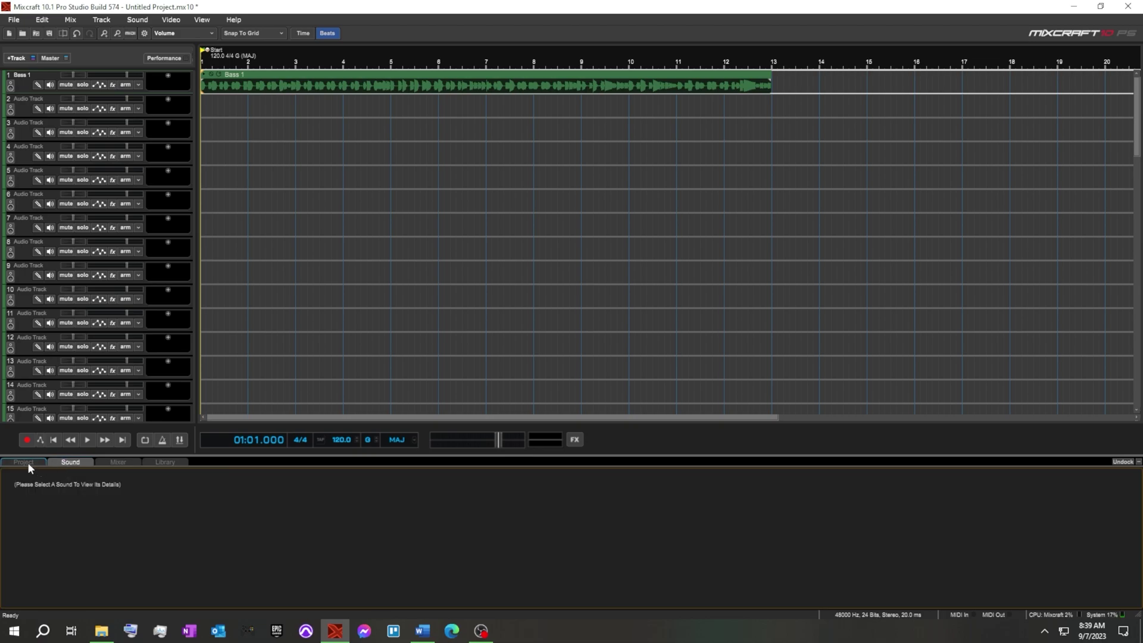
left_click(27, 464)
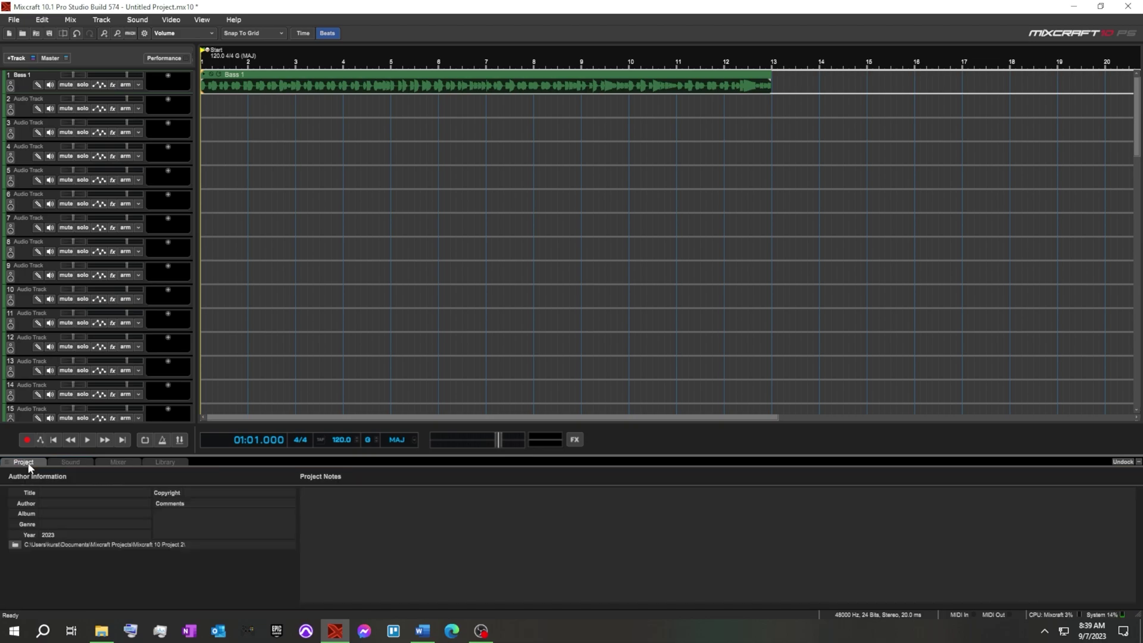
left_click(163, 462)
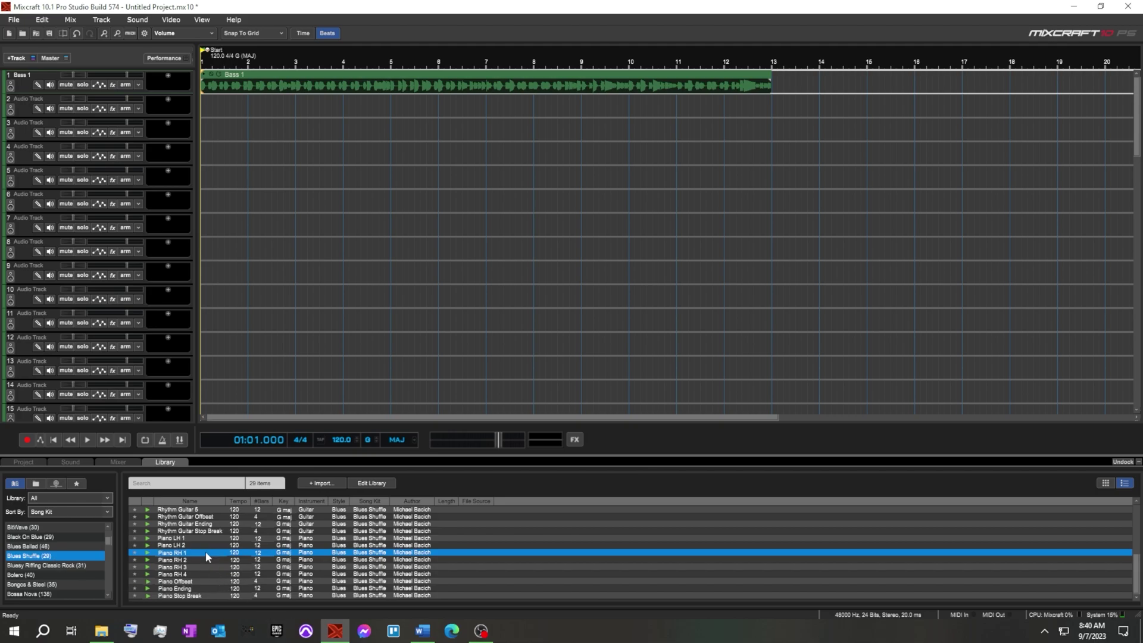
Loop bars 1 to 13 over the Bass 1 clip and play it back.
scroll(205, 551, "up", 5)
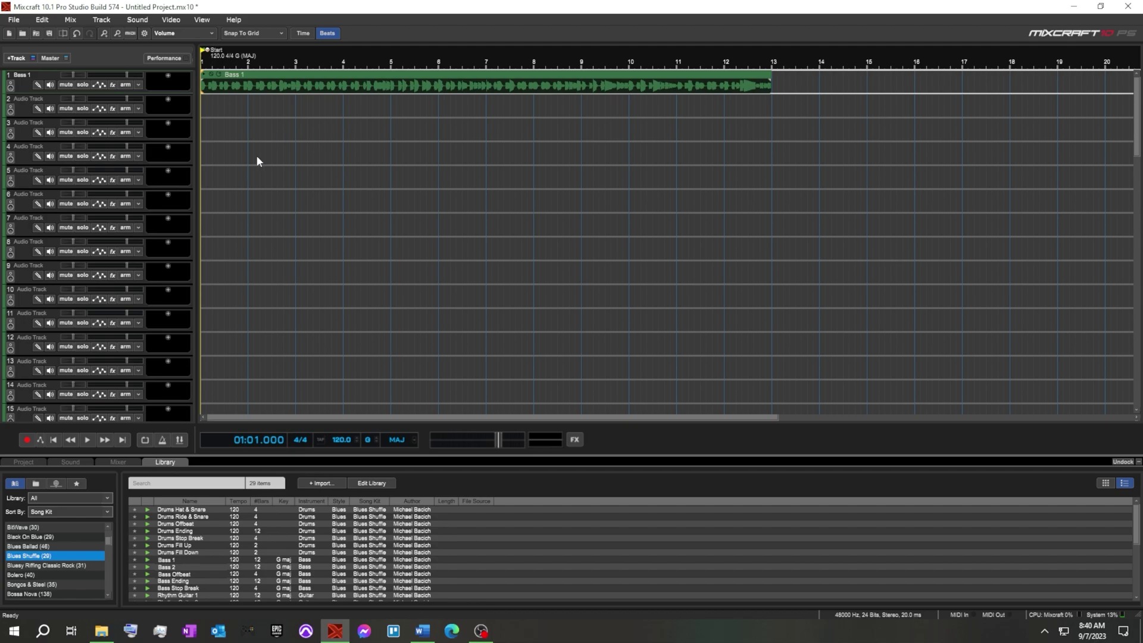
left_click(144, 441)
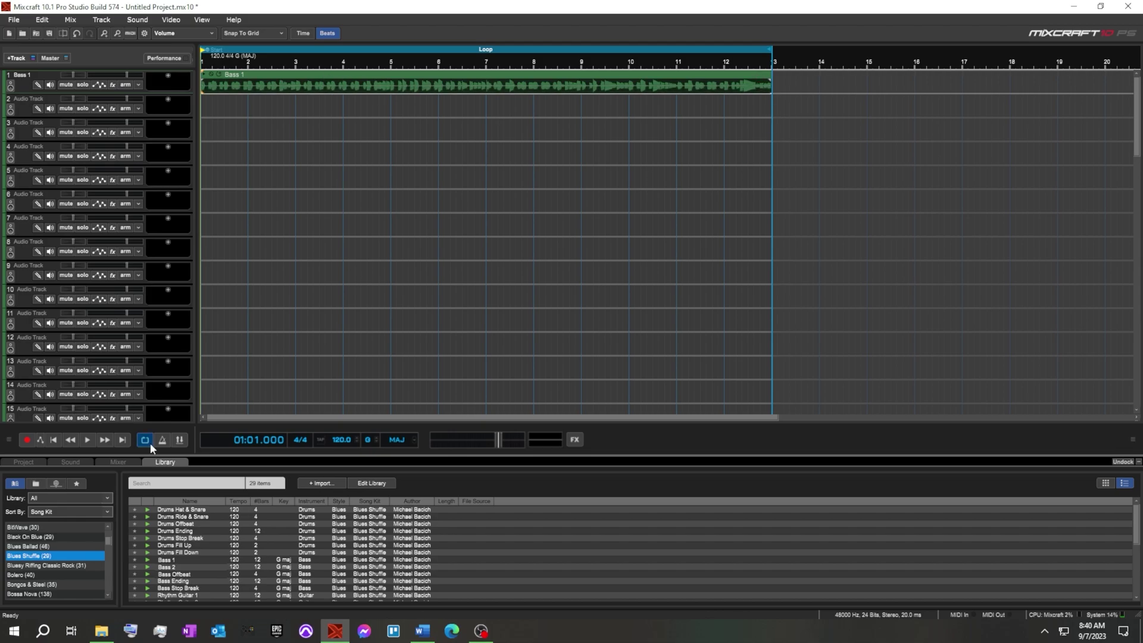
left_click(87, 441)
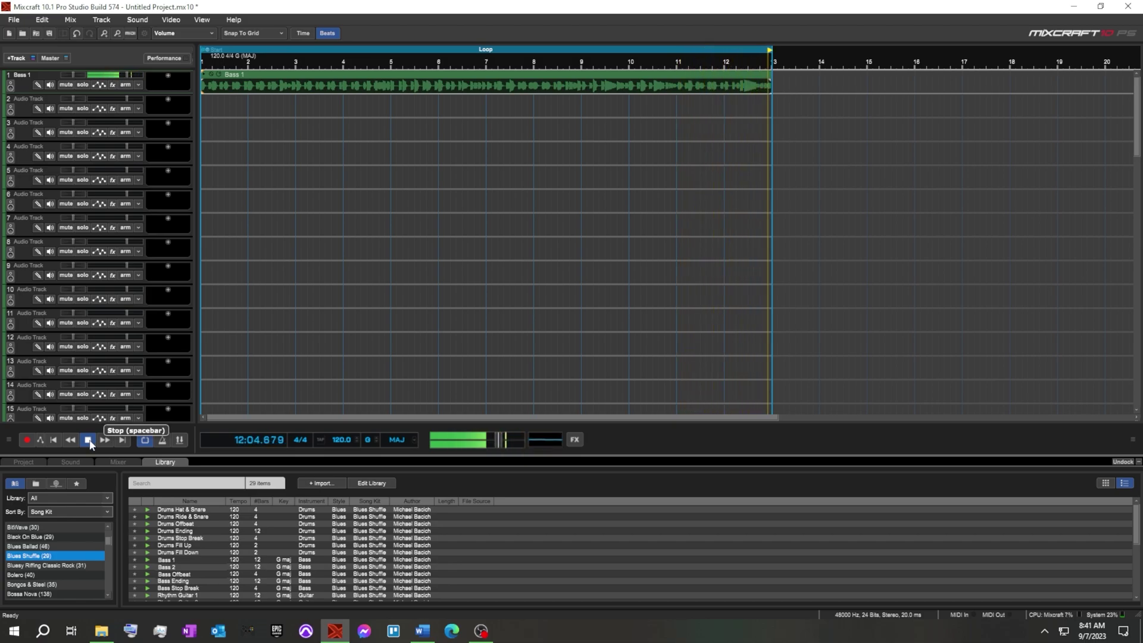
Stop playback and switch Loop Mode off.
left_click(88, 440)
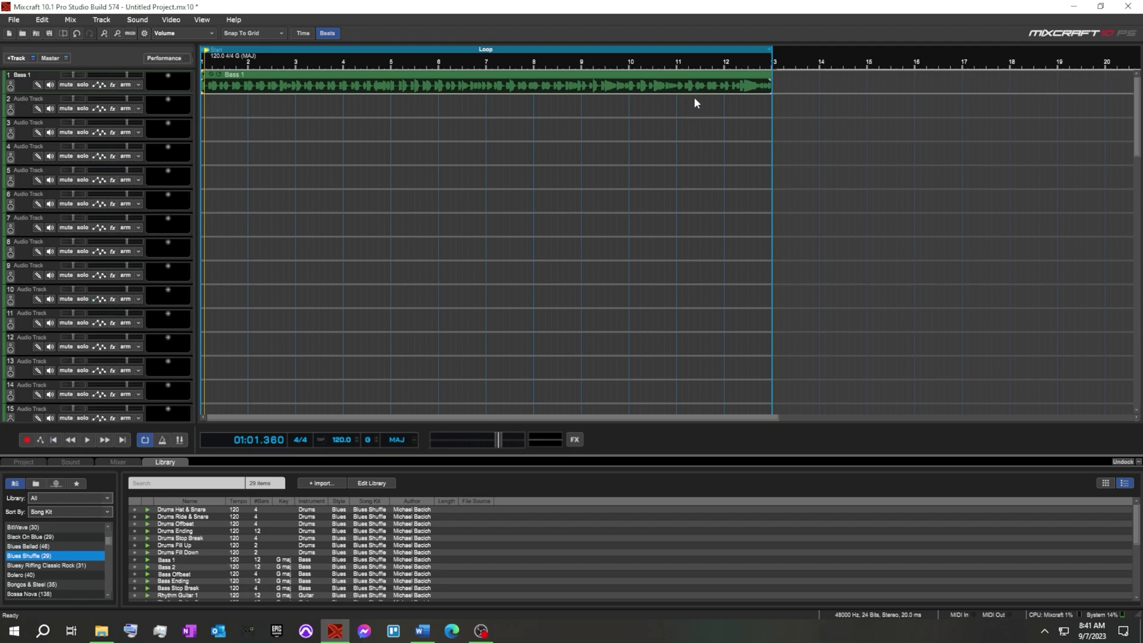
scroll(711, 100, "down", 3)
left_click(145, 440)
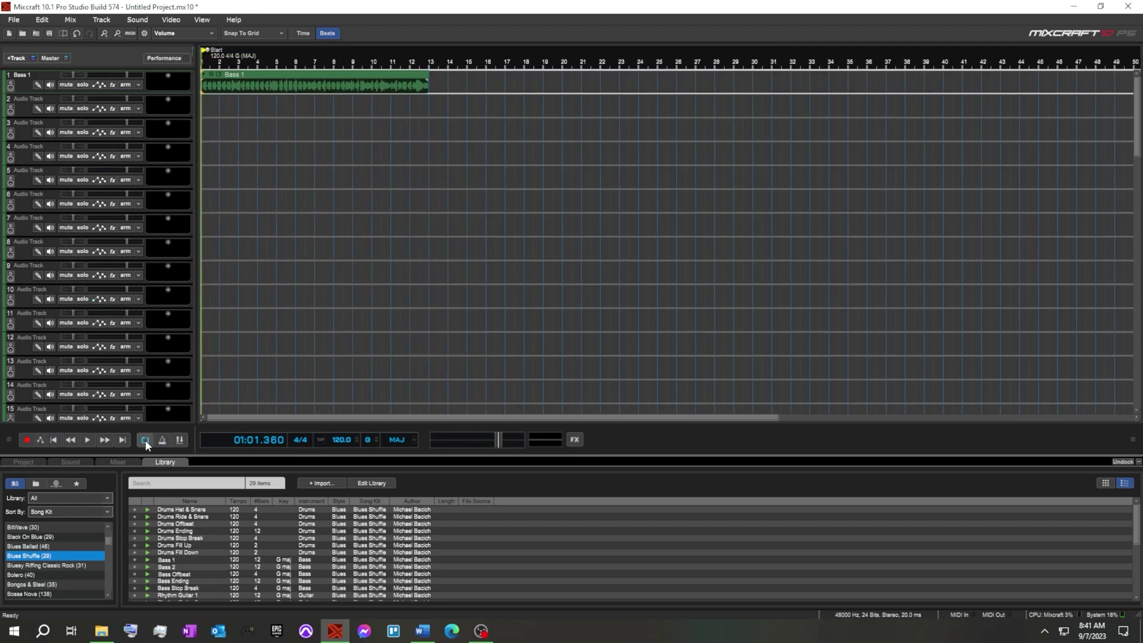
Copy and paste the Bass 1 clip, stretch the copy, then remove it so Bass 1 ends at bar 13.
left_click(380, 81)
right_click(380, 80)
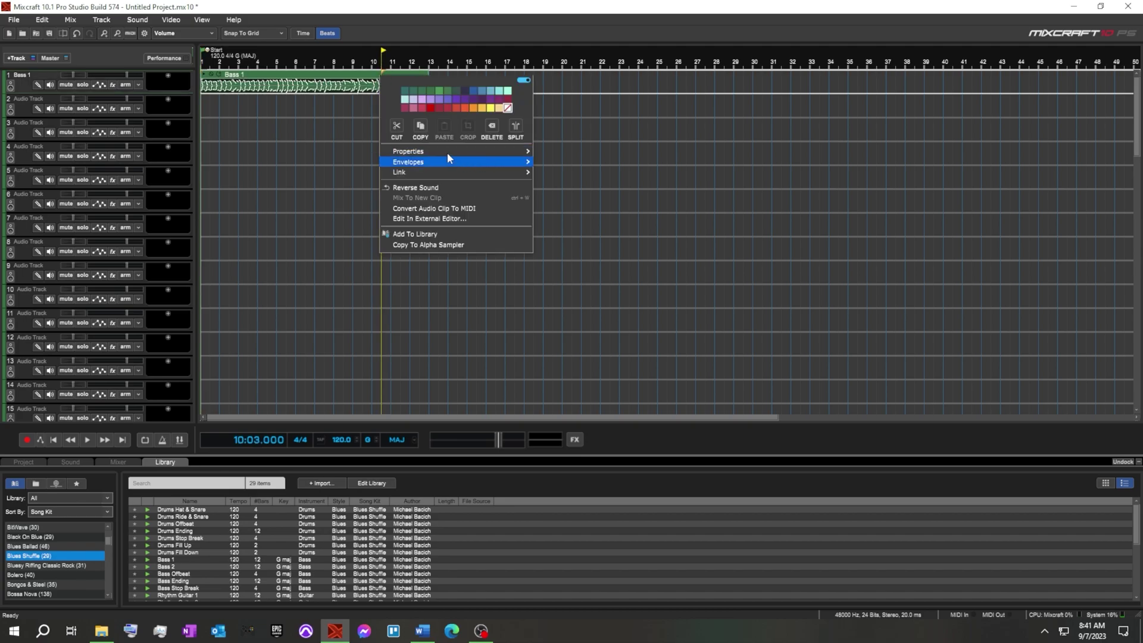
left_click(425, 124)
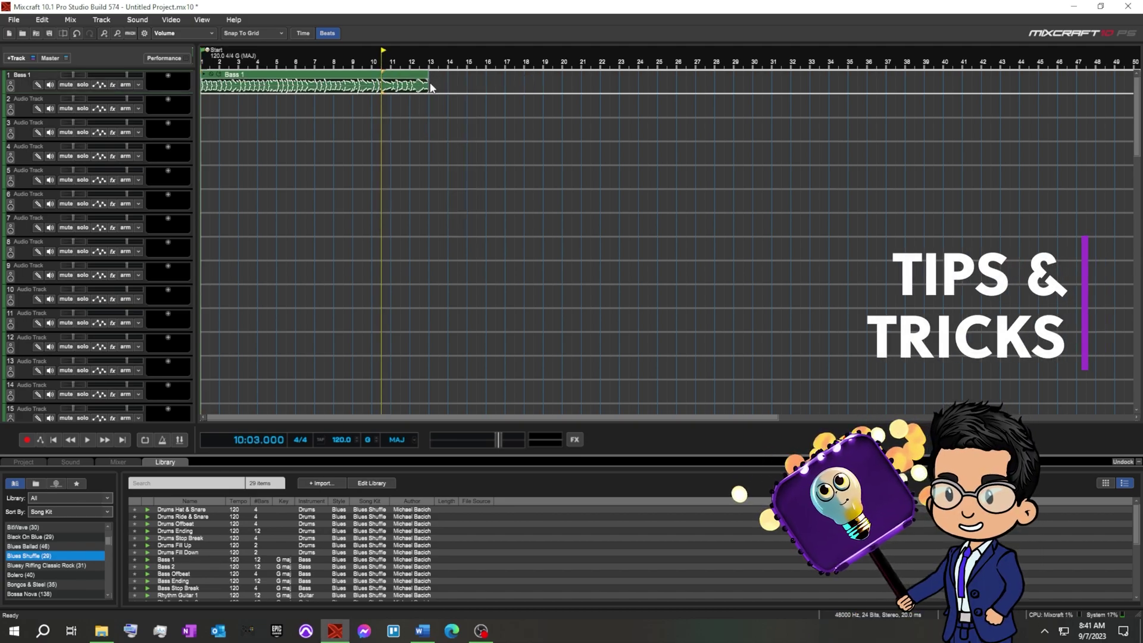
right_click(431, 82)
left_click(500, 106)
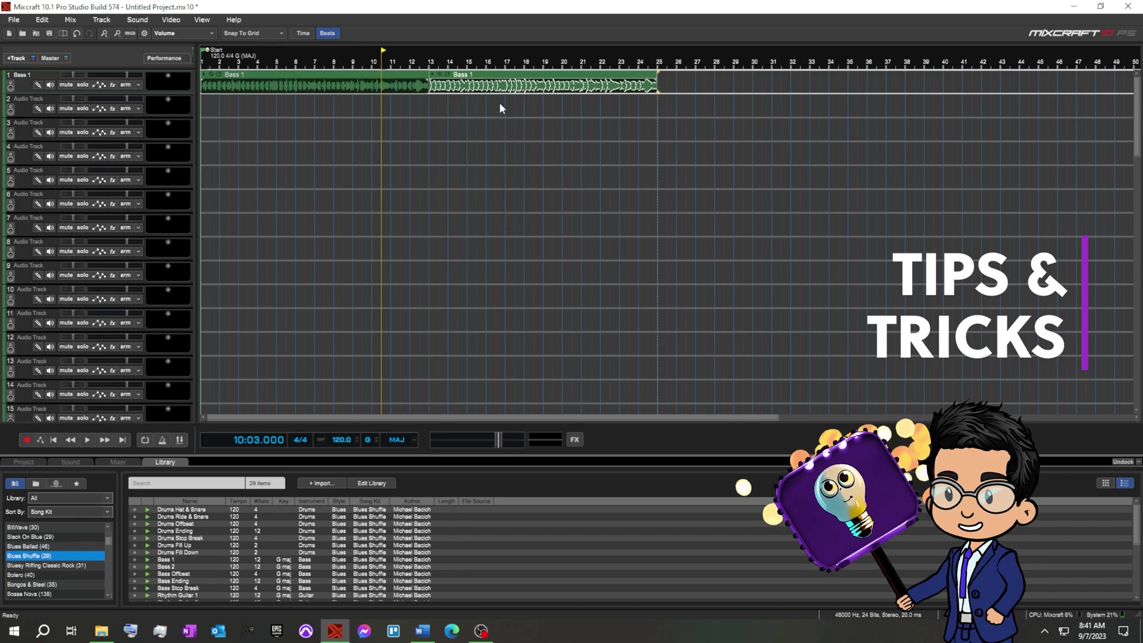
left_click_drag(657, 72, 433, 85)
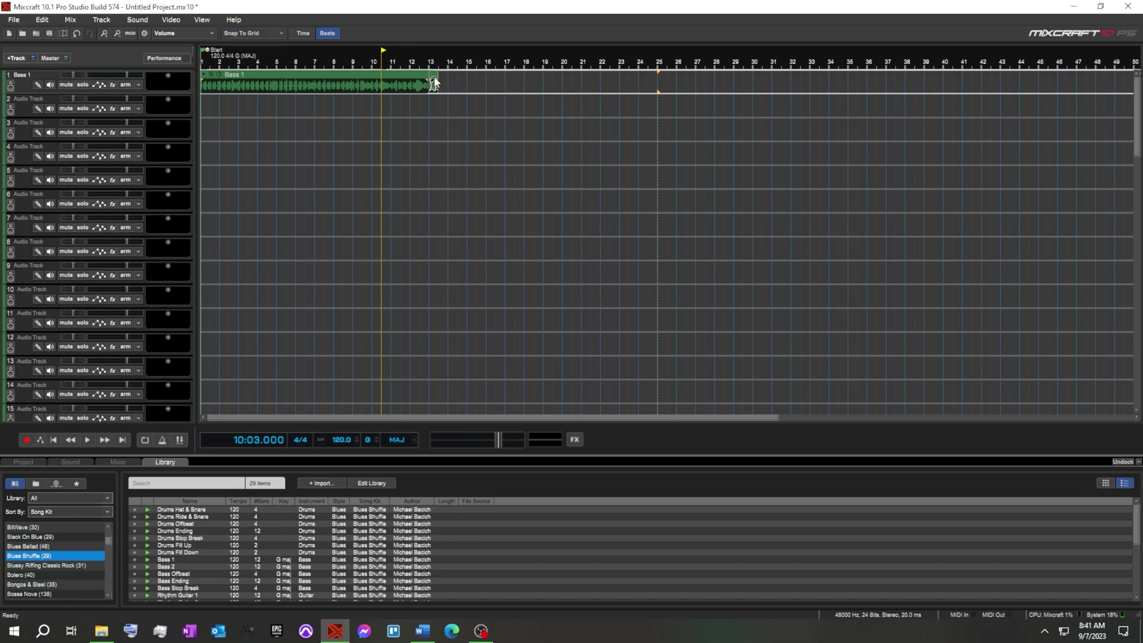
right_click(434, 76)
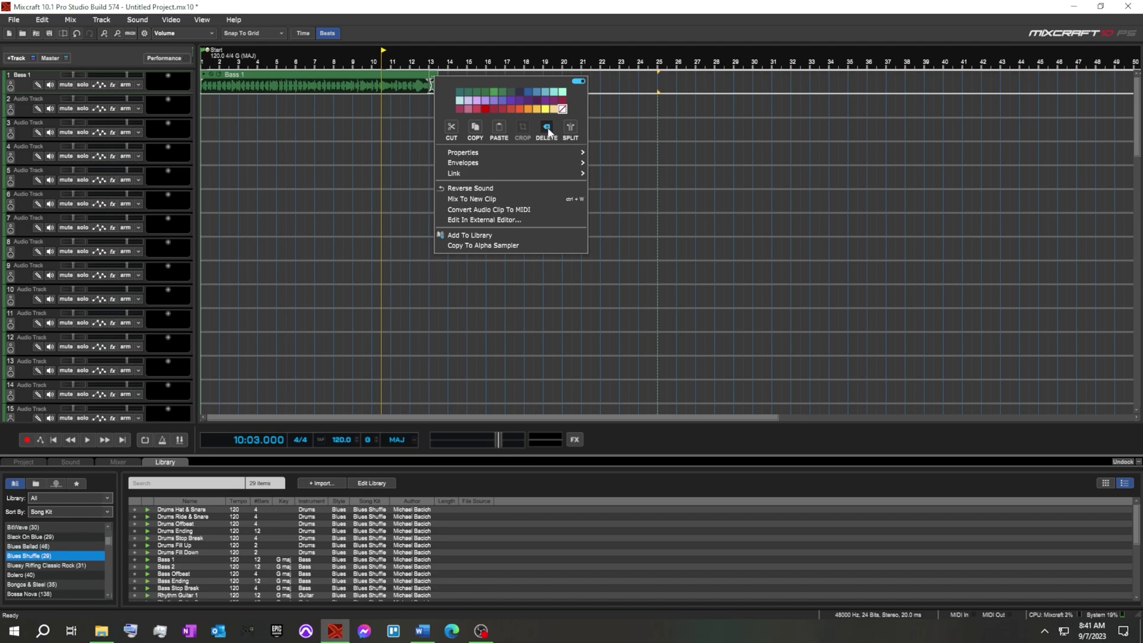
key("Escape")
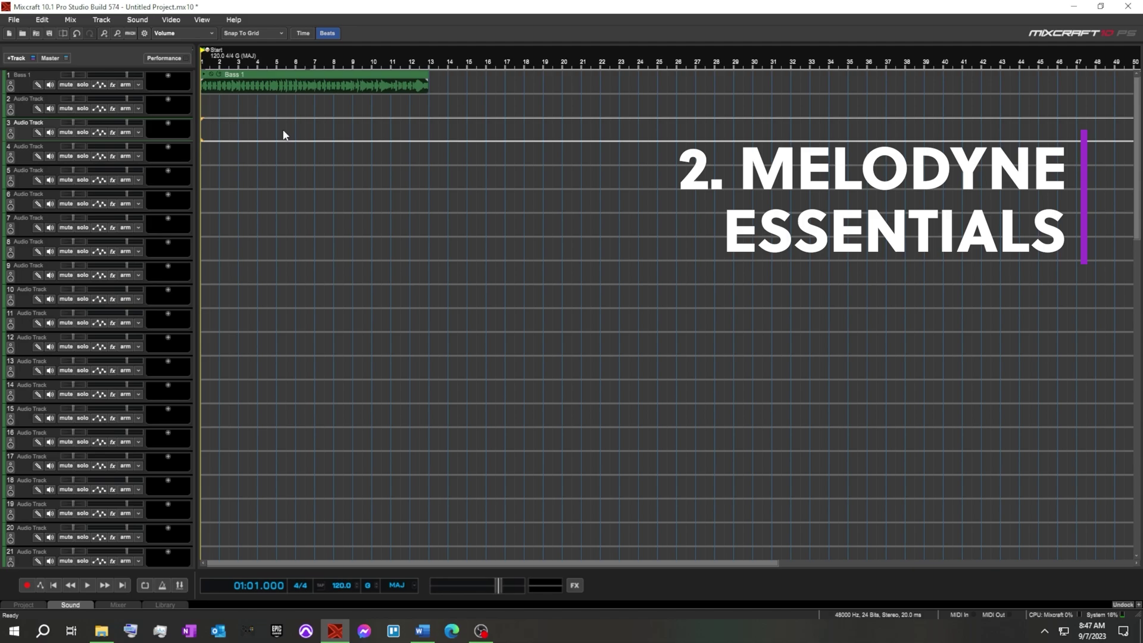
Convert the Bass 1 clip to MIDI on a new Acoustic Piano track and make both tracks taller.
right_click(278, 78)
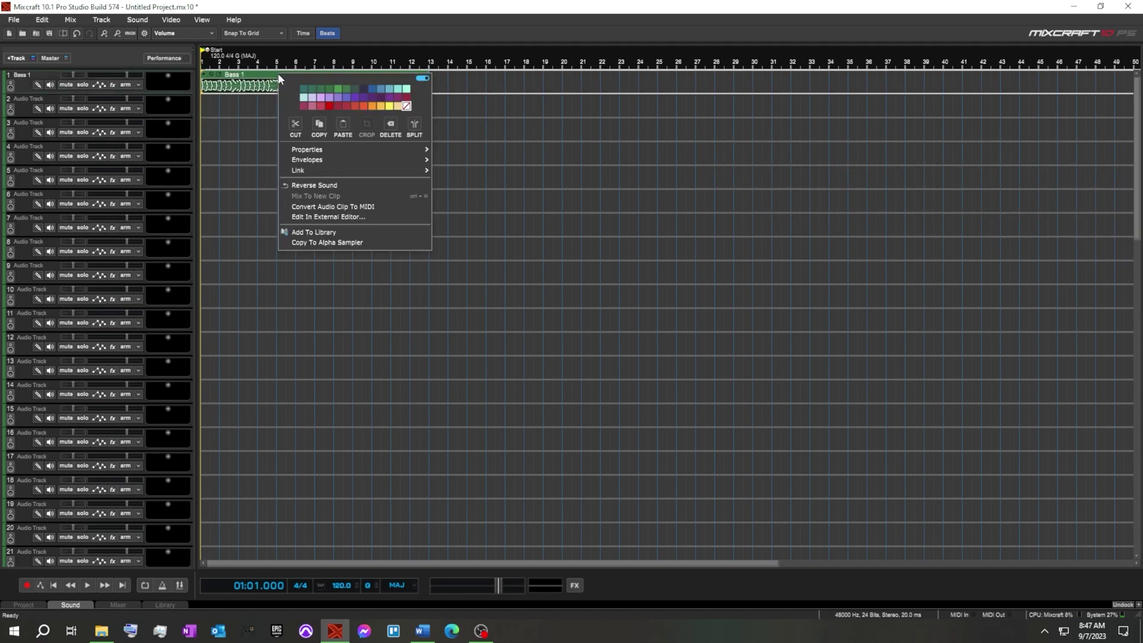
left_click(351, 208)
left_click_drag(24, 119, 28, 195)
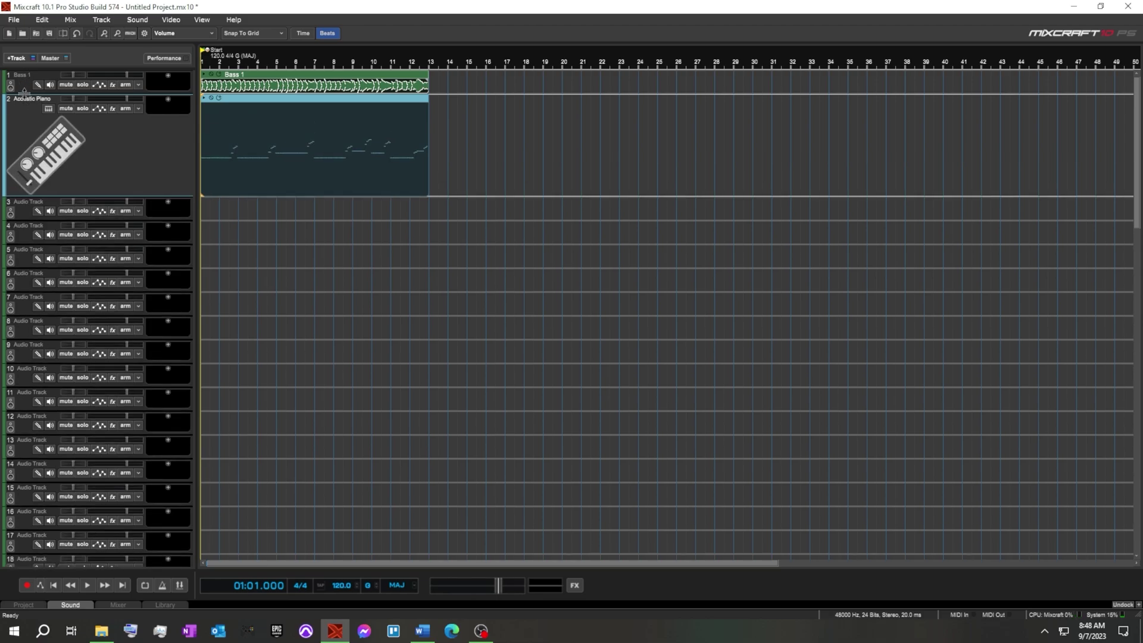
left_click_drag(23, 92, 24, 163)
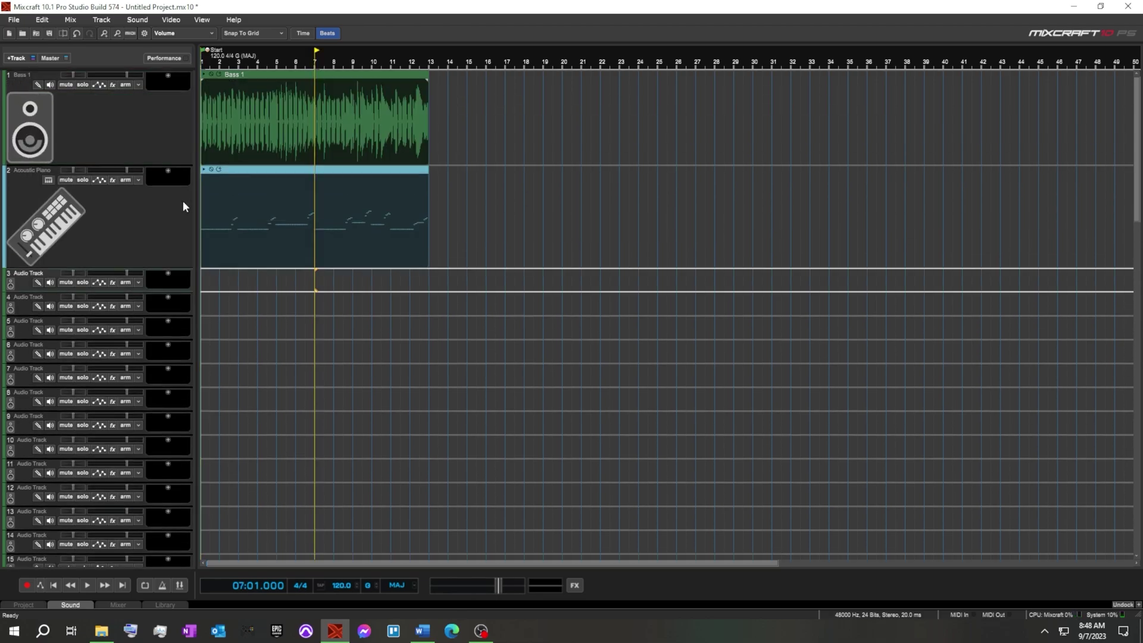
Play the Bass 1 and Acoustic Piano tracks together, then stop and rewind to the start.
left_click(123, 232)
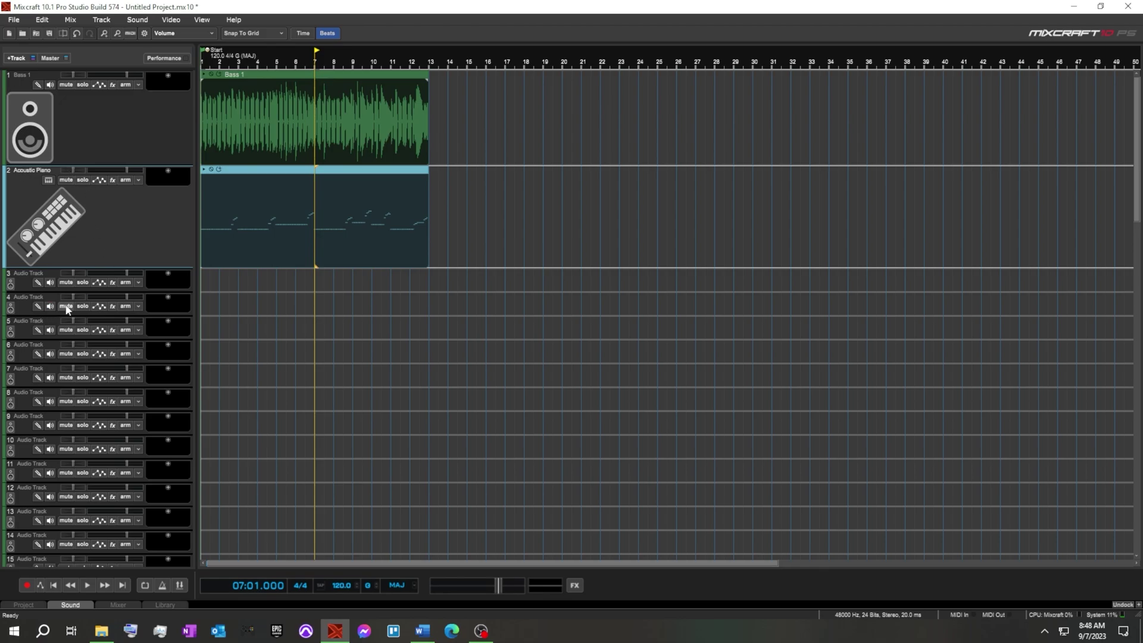
left_click(88, 586)
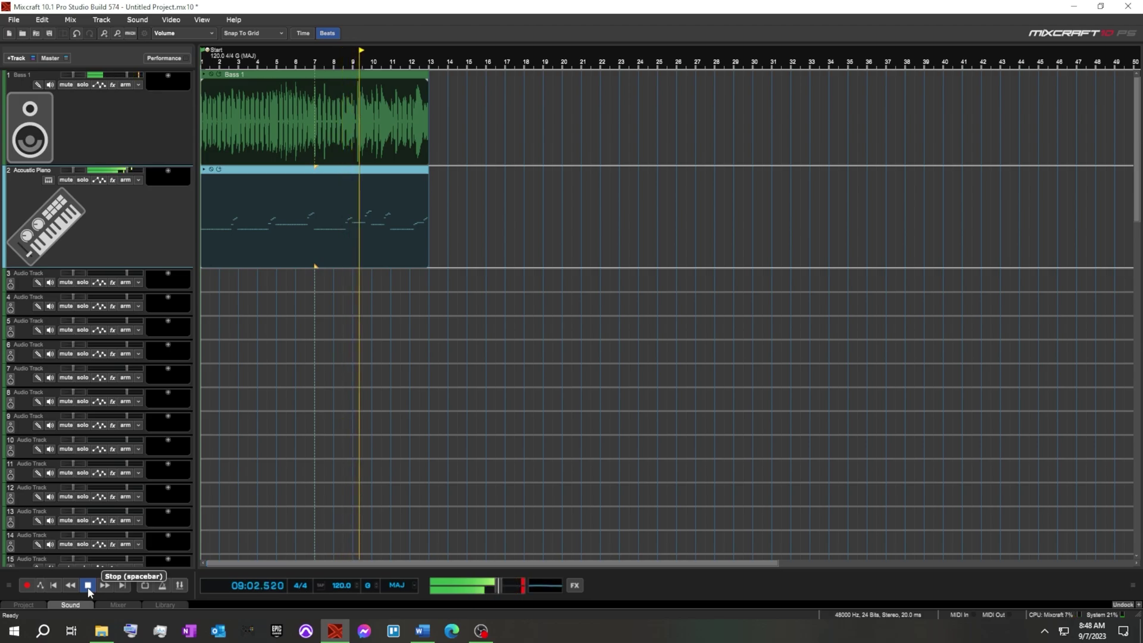
left_click(88, 587)
left_click(53, 585)
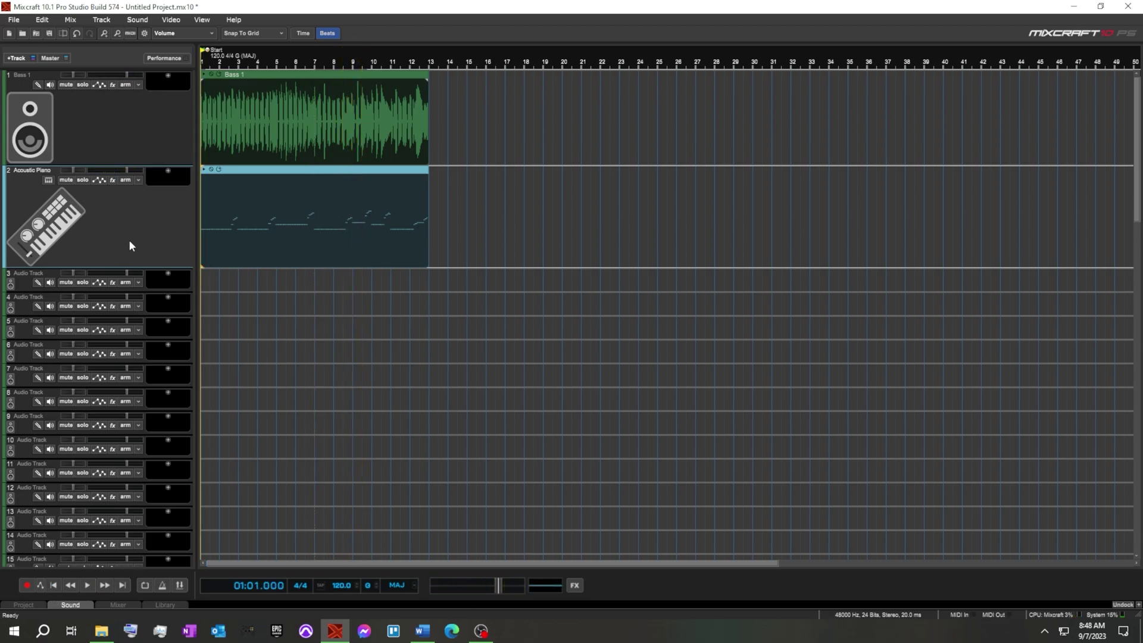
Open Bass 1 in Melodyne, keep the Melodic algorithm, and drag the G2 note down to D#2.
double_click(265, 173)
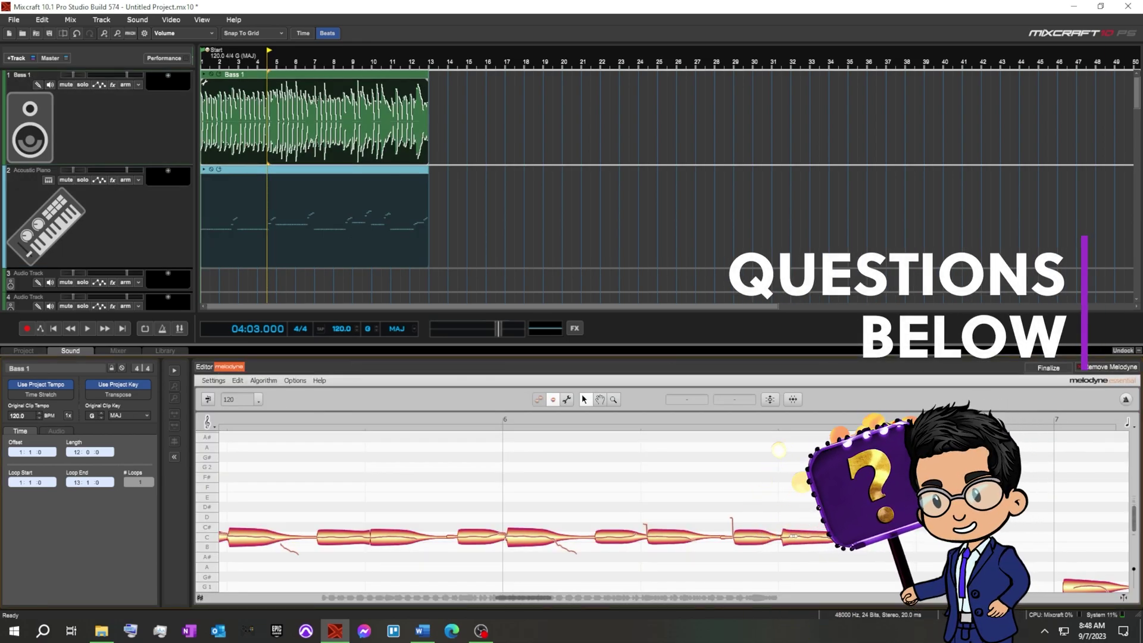
left_click(263, 381)
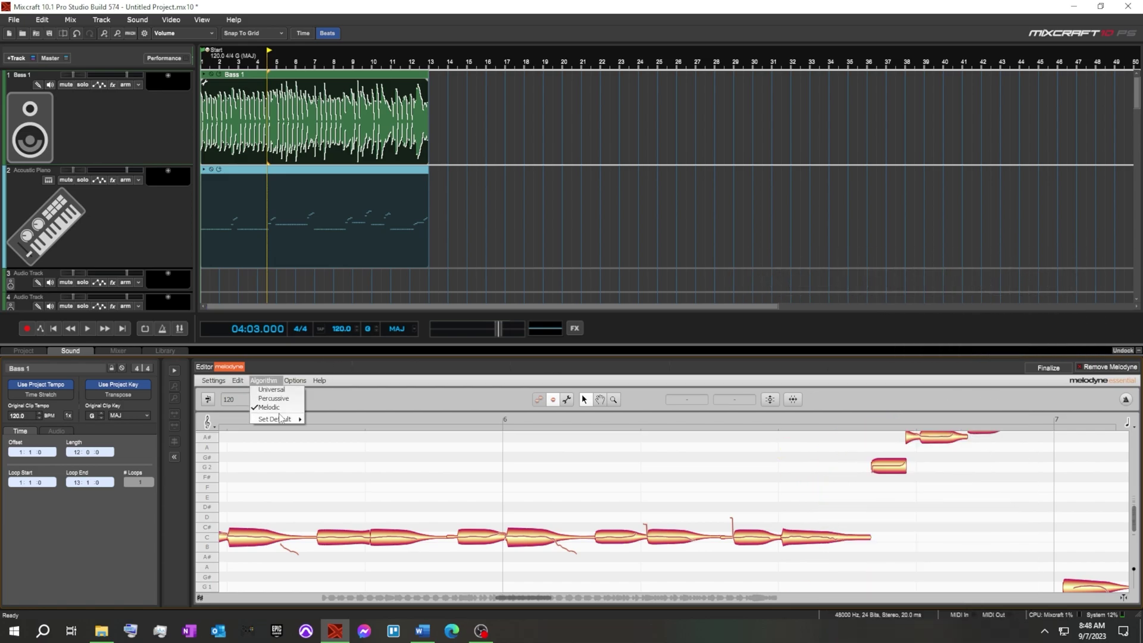
left_click(397, 373)
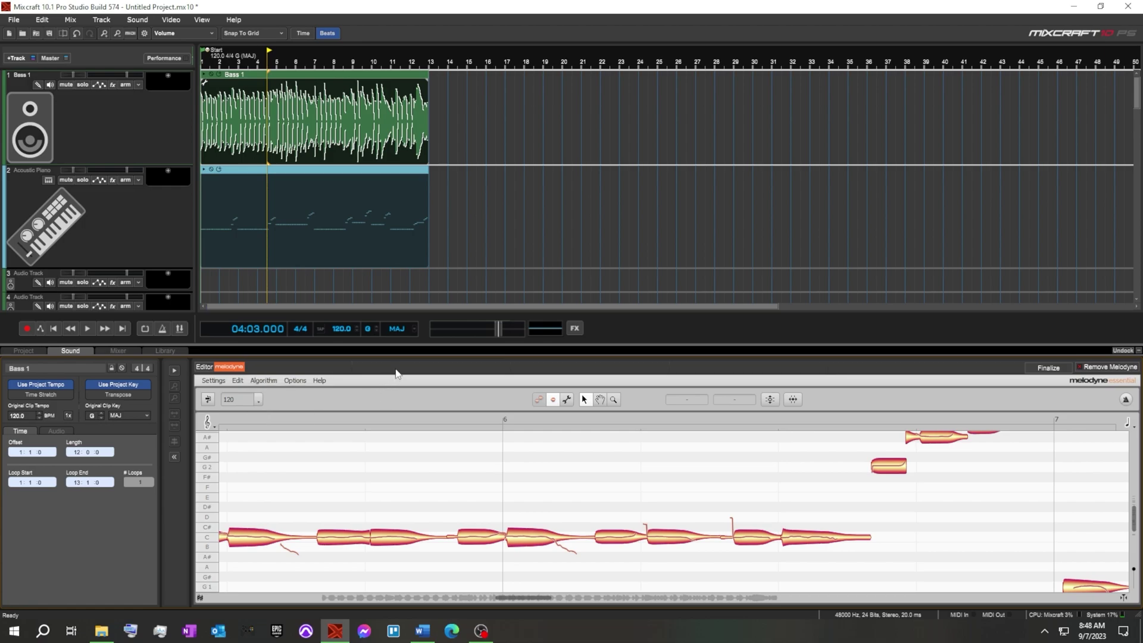
left_click(891, 466)
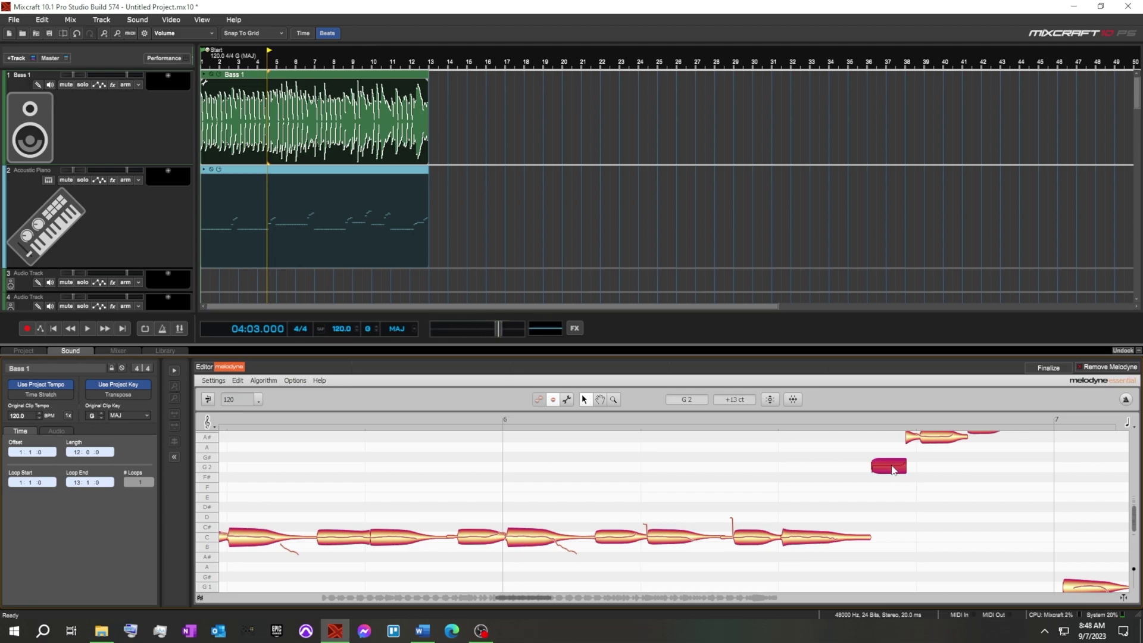
mouse_move(892, 470)
left_mouse_down()
mouse_move(889, 504)
mouse_move(888, 454)
mouse_move(877, 507)
mouse_move(870, 463)
mouse_move(895, 471)
left_mouse_up()
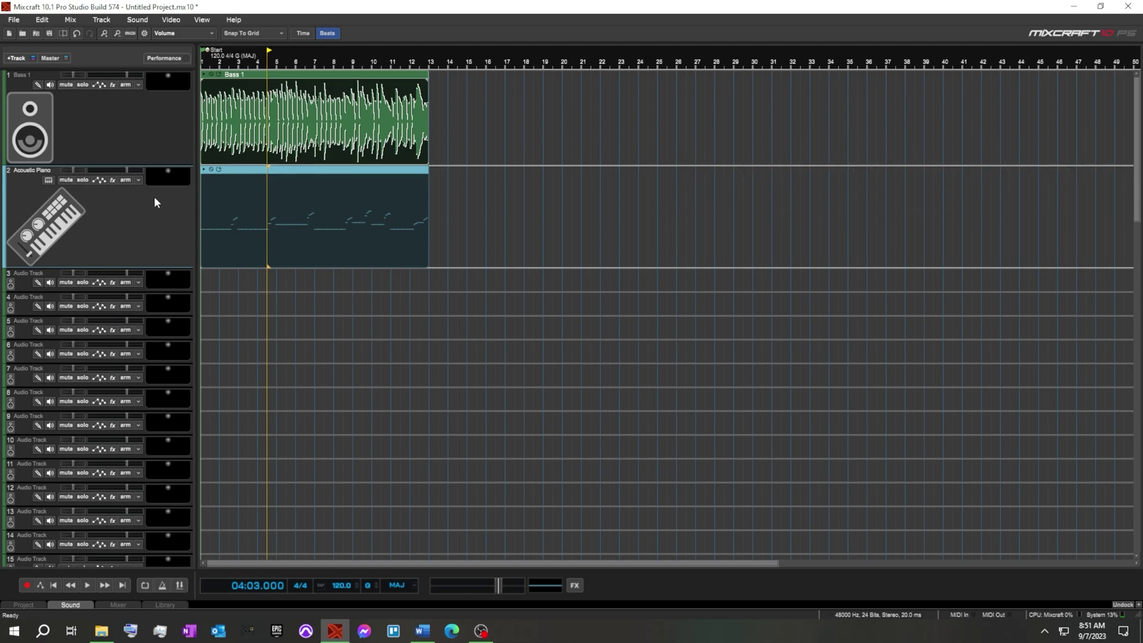
Rewind to the start and assign the VSTi instrument Glass Viper to track 2.
left_click(159, 116)
key("Home")
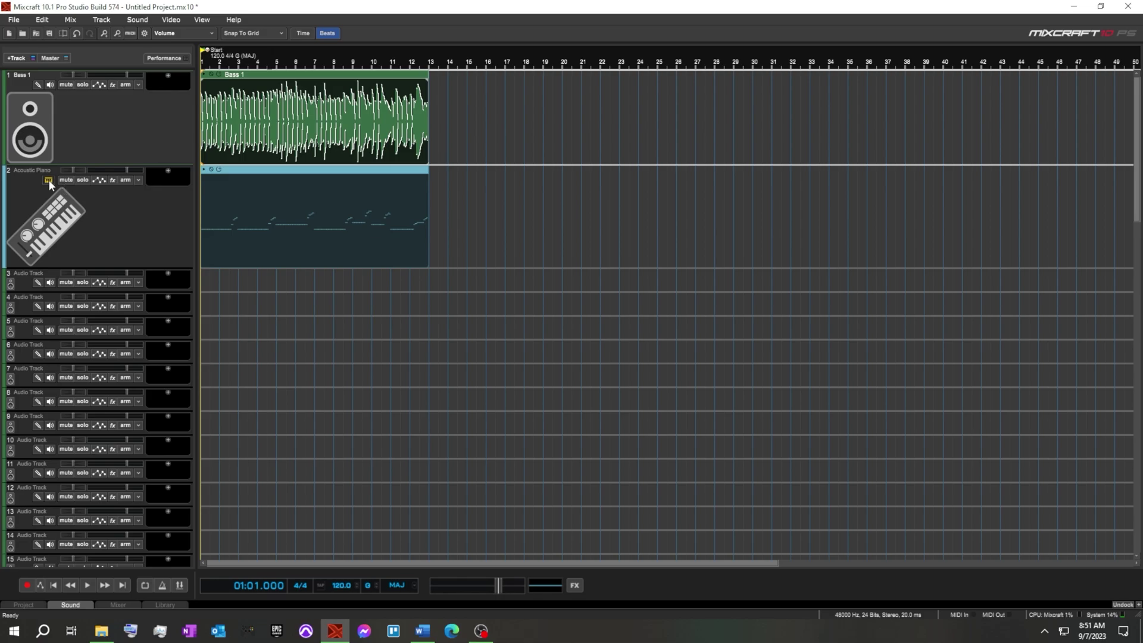
left_click(49, 180)
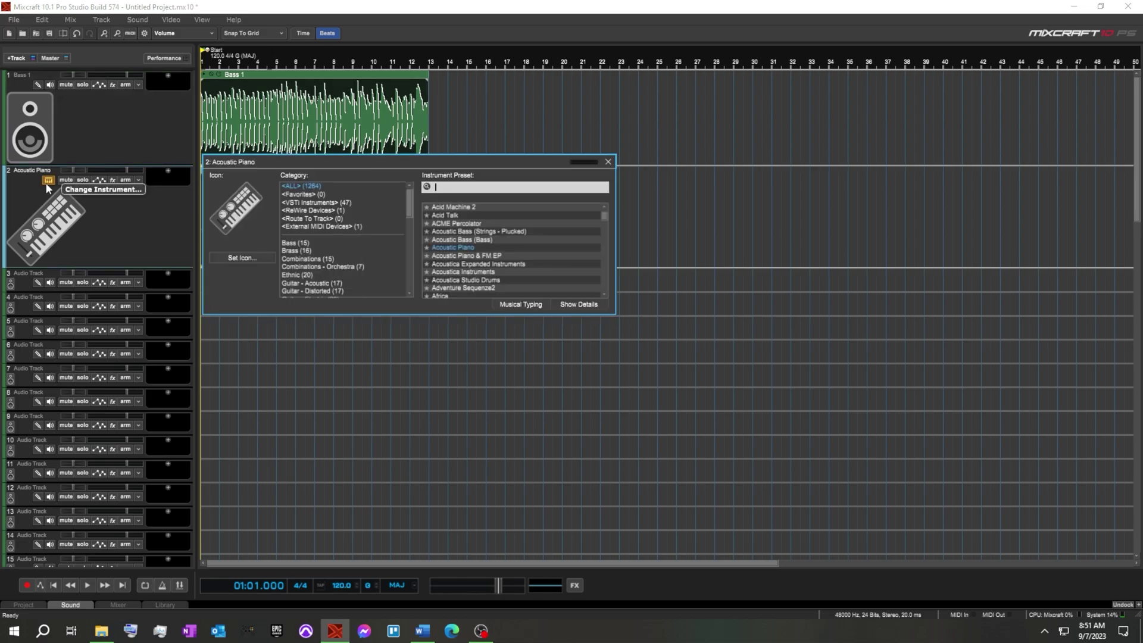
left_click(331, 206)
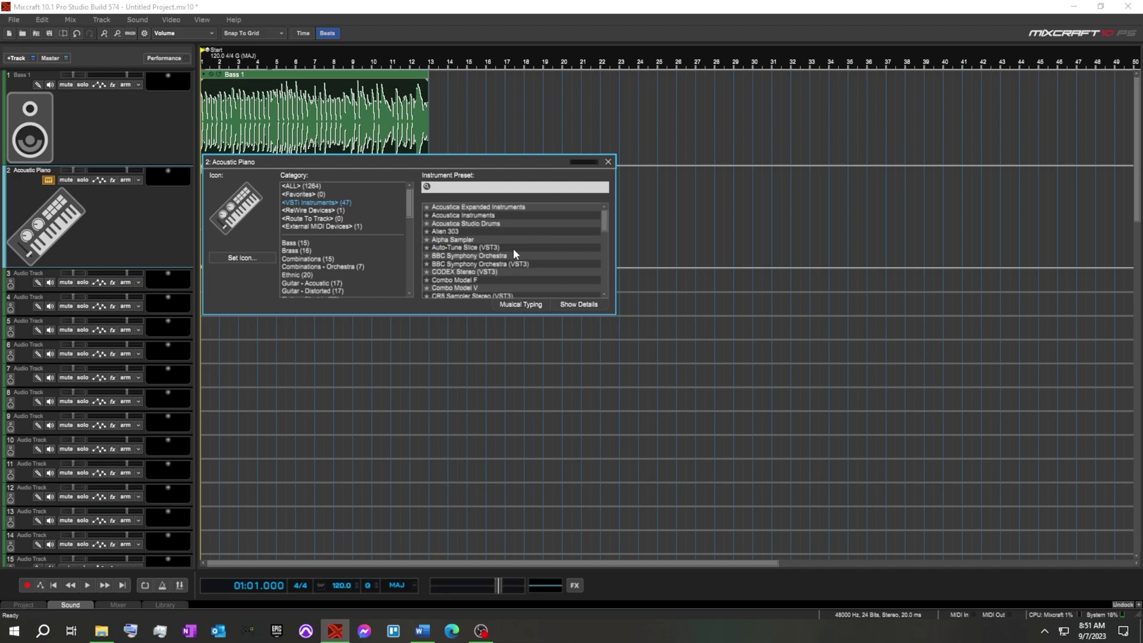
scroll(513, 249, "down", 1)
scroll(513, 250, "down", 2)
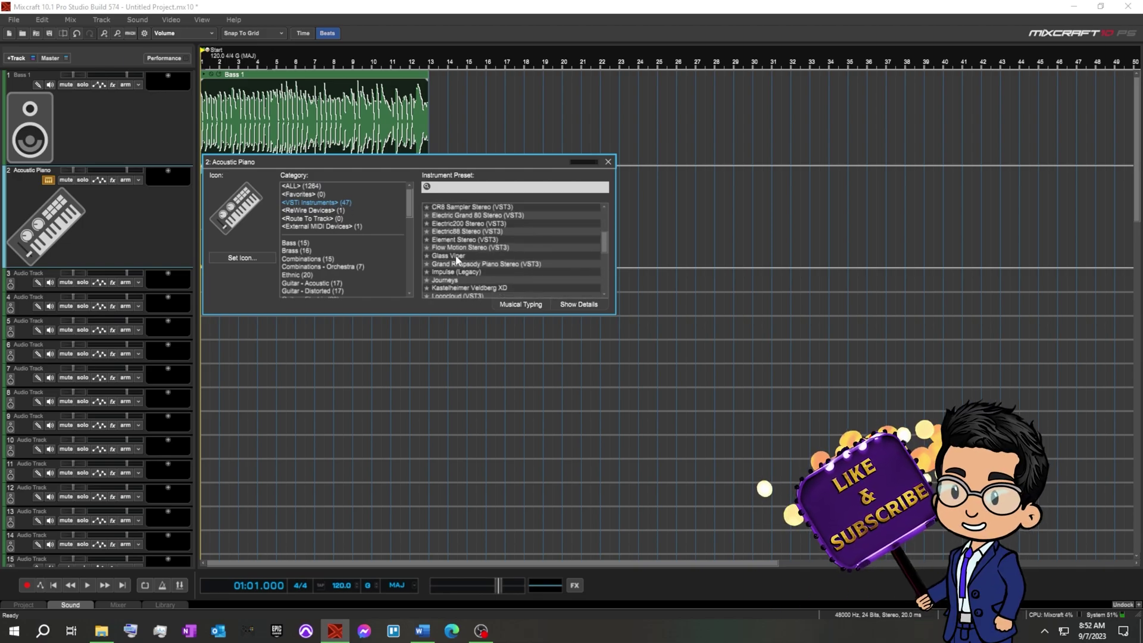
left_click(456, 256)
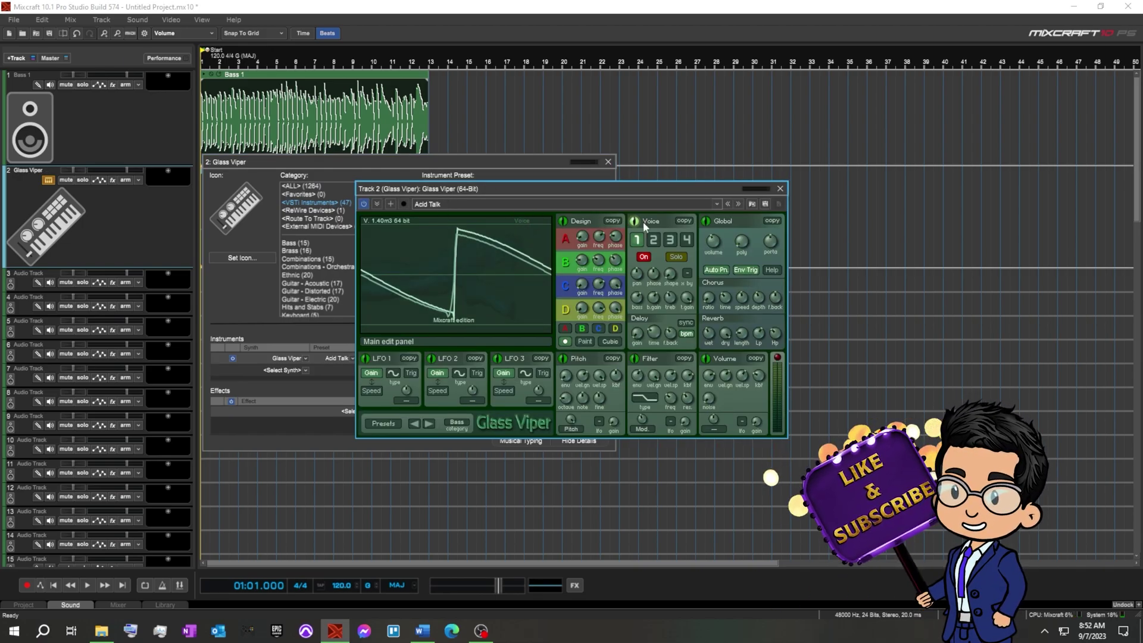
Load Glass Viper's Bass > Fat 'n' Fretless preset, close both windows, and start playback.
left_click(384, 423)
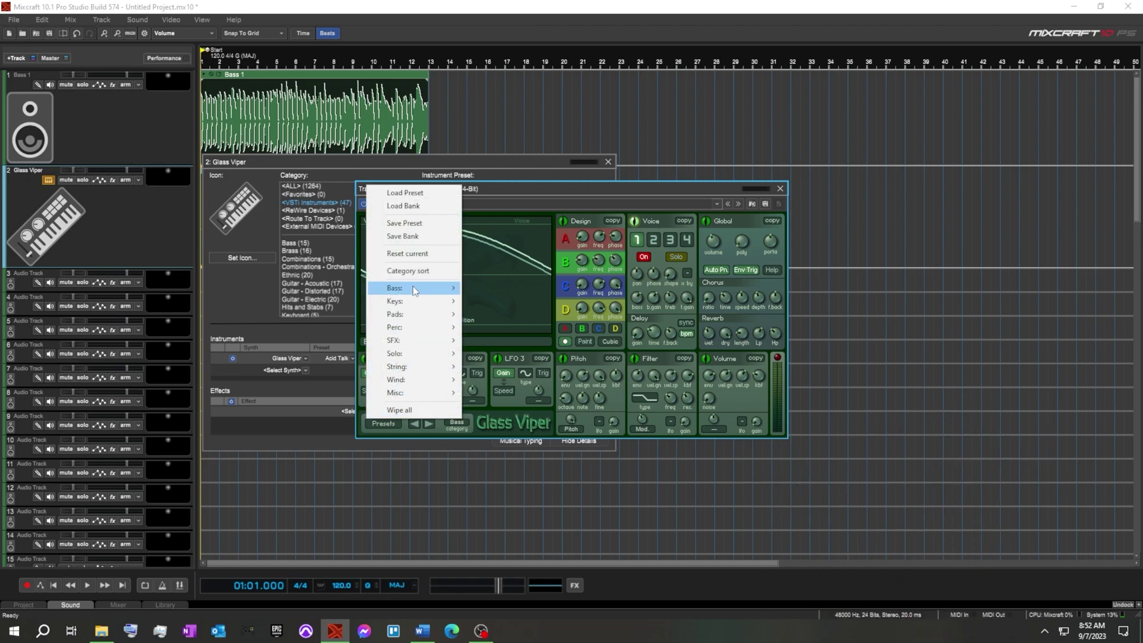
mouse_move(419, 289)
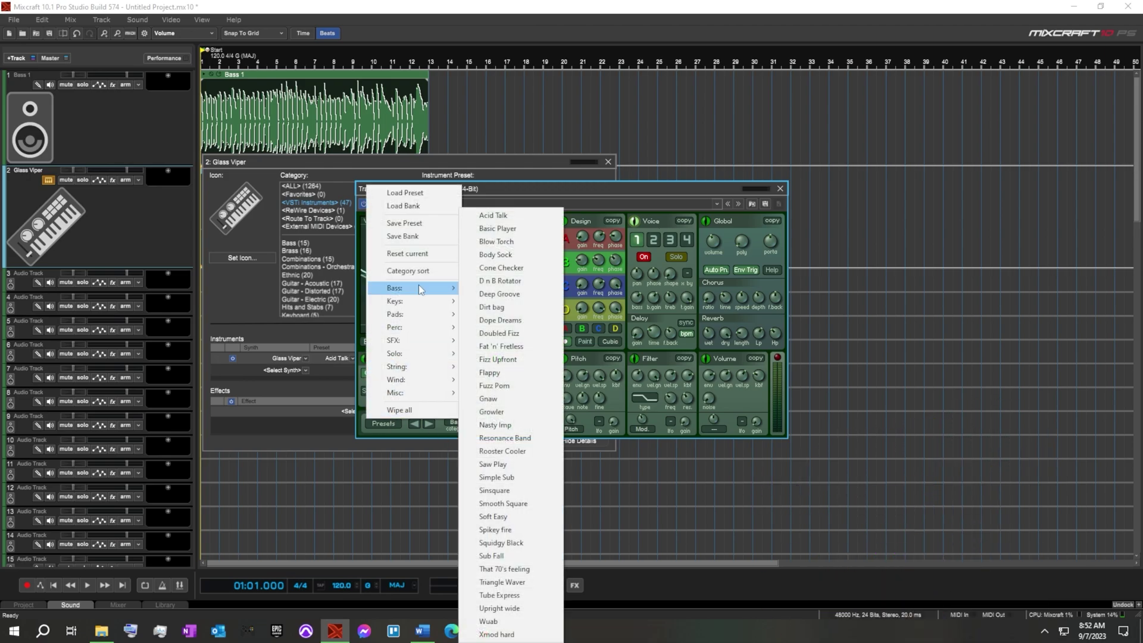
left_click(516, 349)
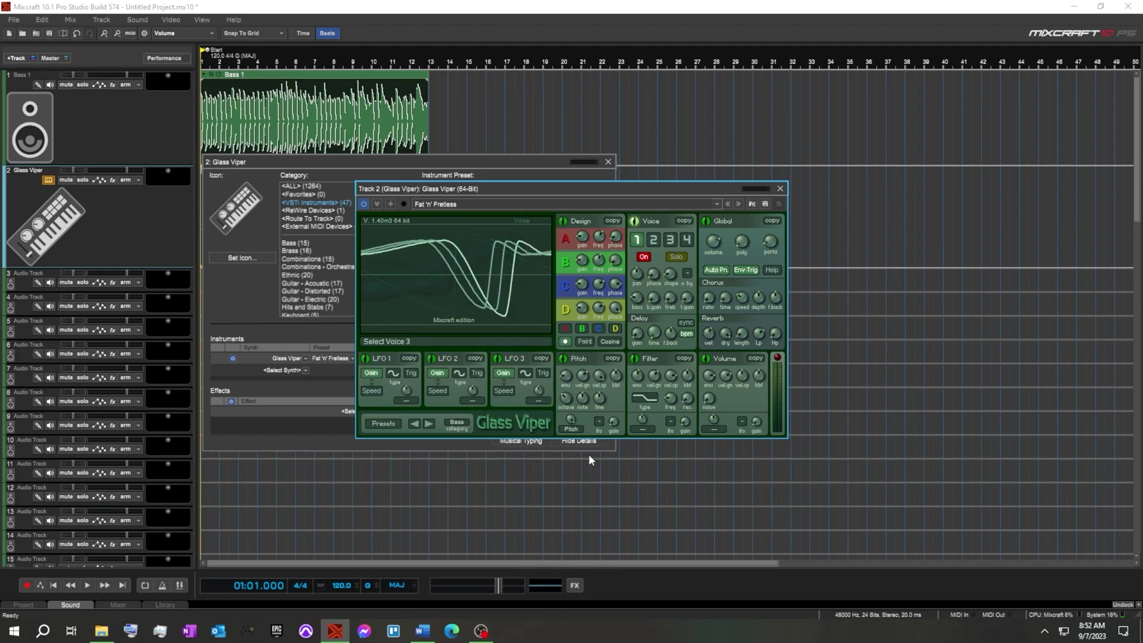
left_click(786, 188)
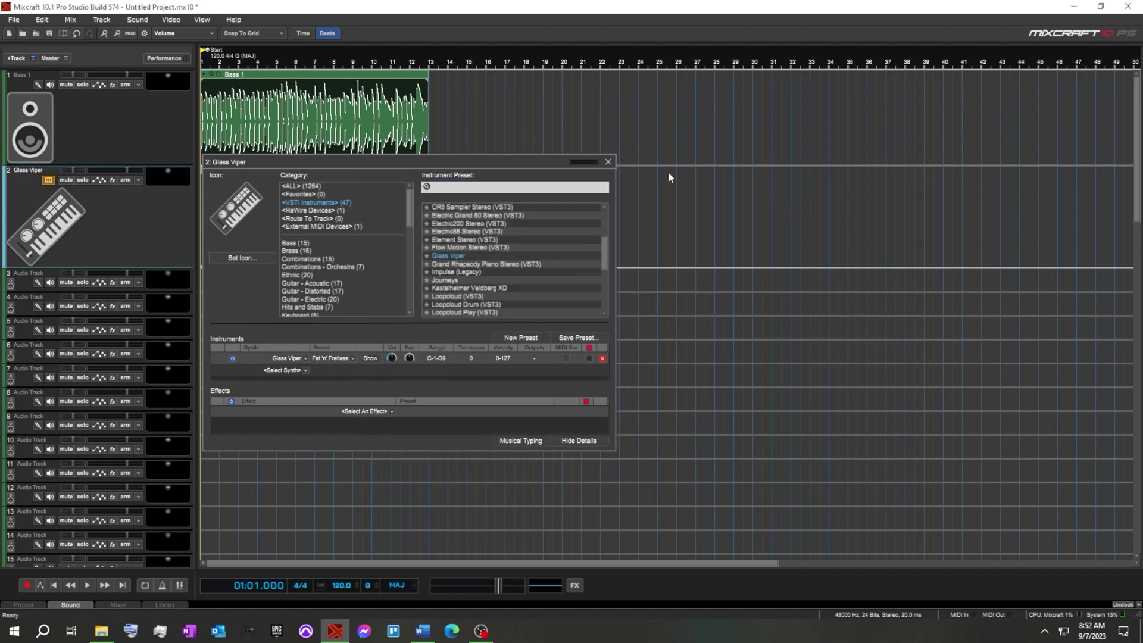
left_click(608, 161)
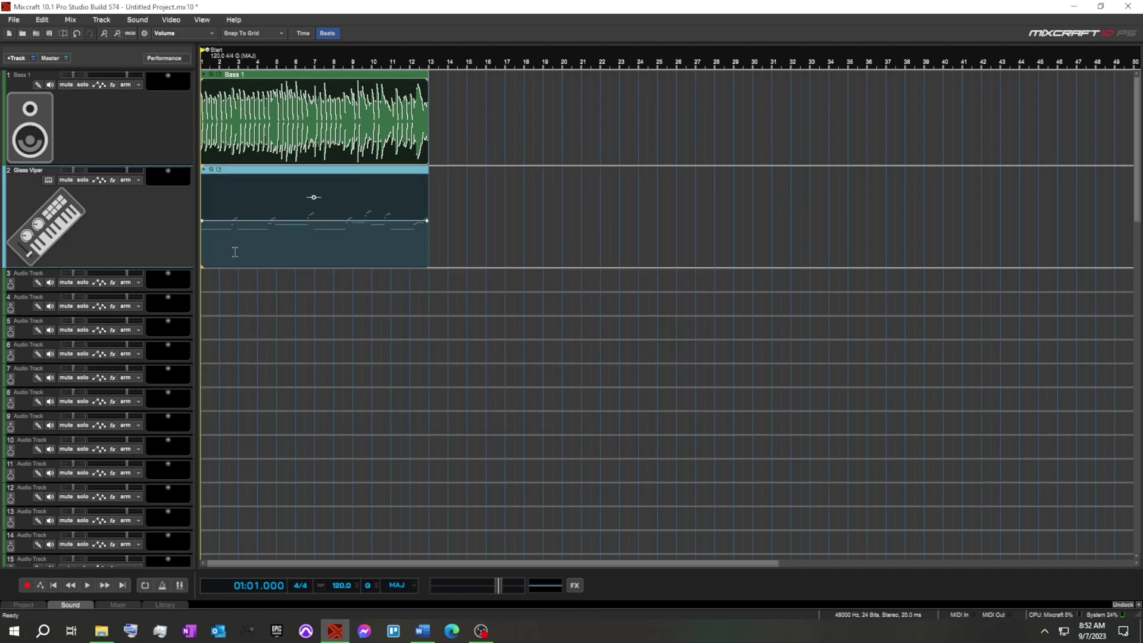
left_click(88, 586)
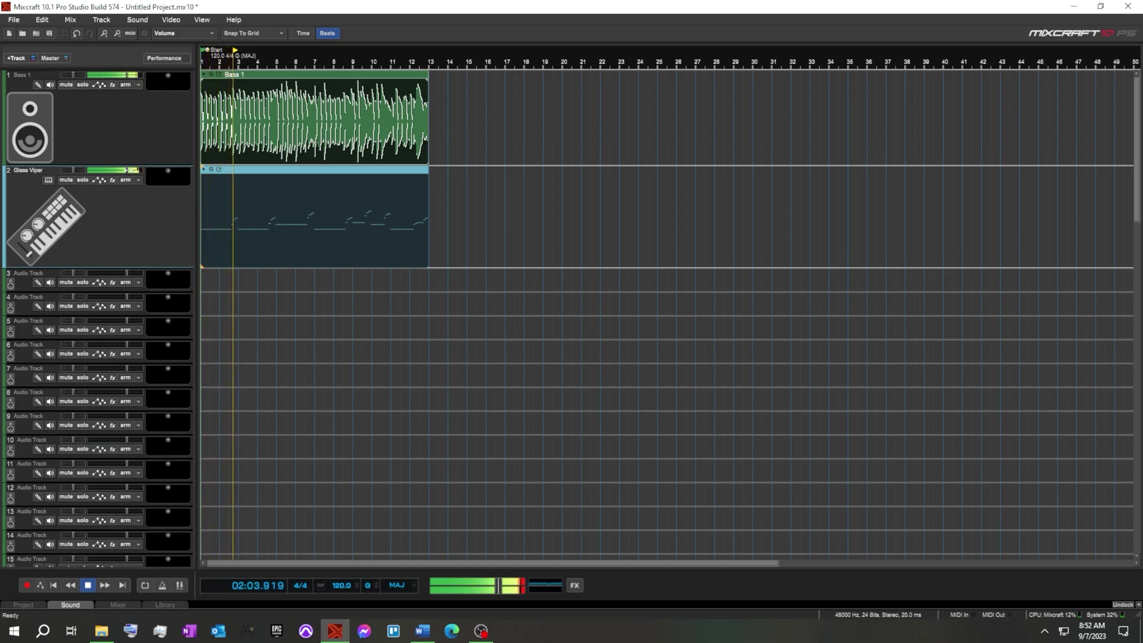
Stop, rewind, and open the Glass Viper clip's notes with Transpose set to semitones.
left_click(89, 585)
left_click(54, 586)
double_click(348, 172)
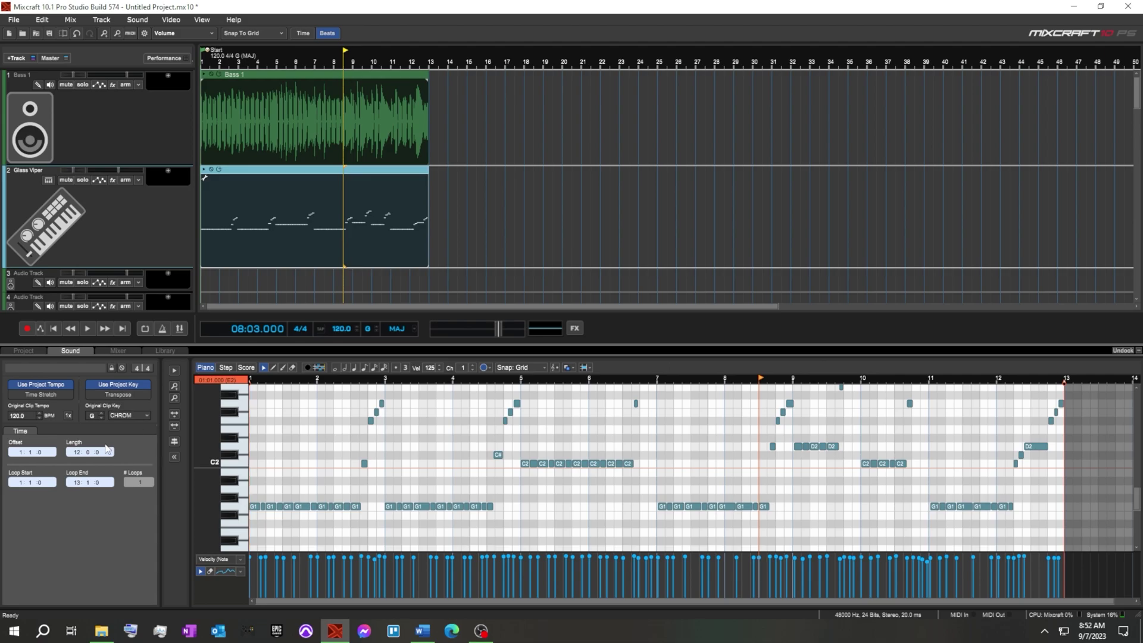
left_click(132, 394)
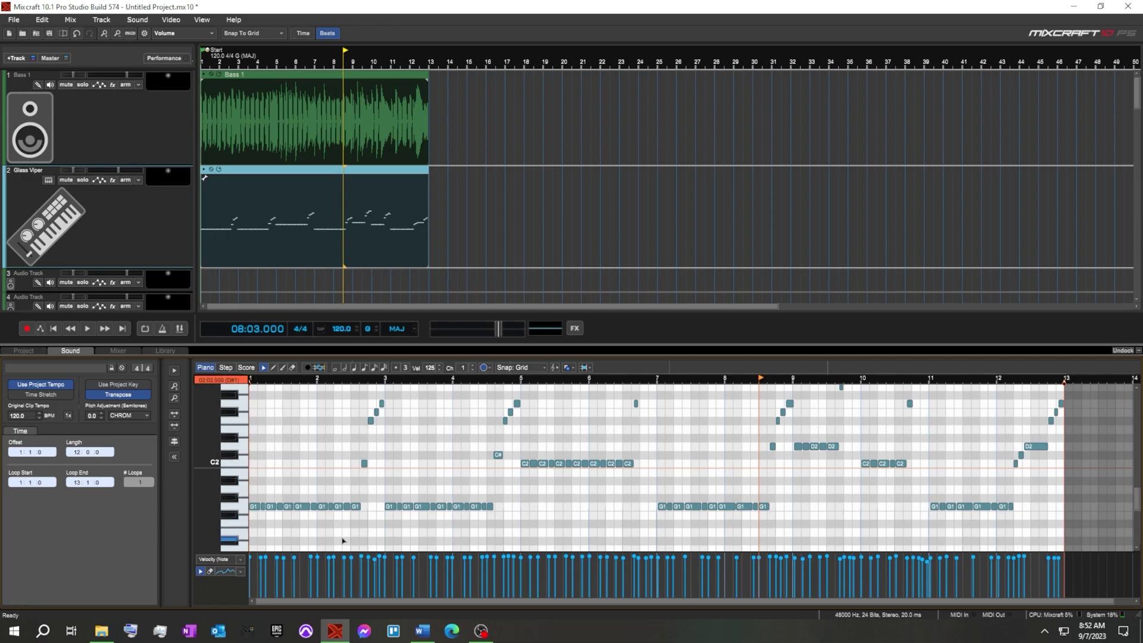
Look at the clip in the Step and Score views, then return to the Piano view.
left_click(225, 368)
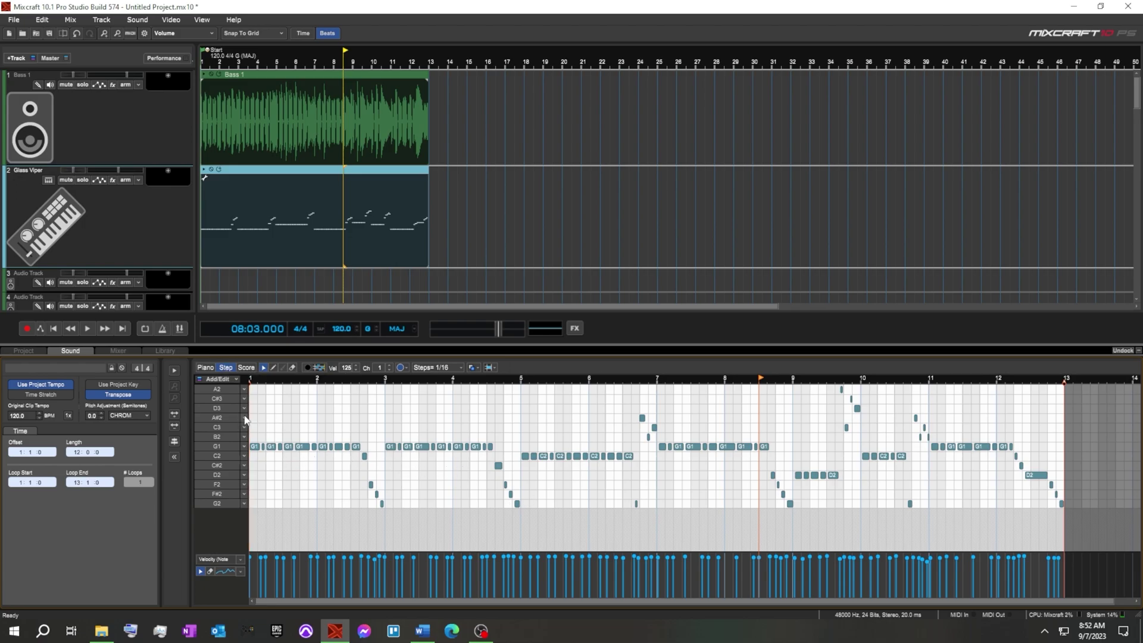
left_click(246, 367)
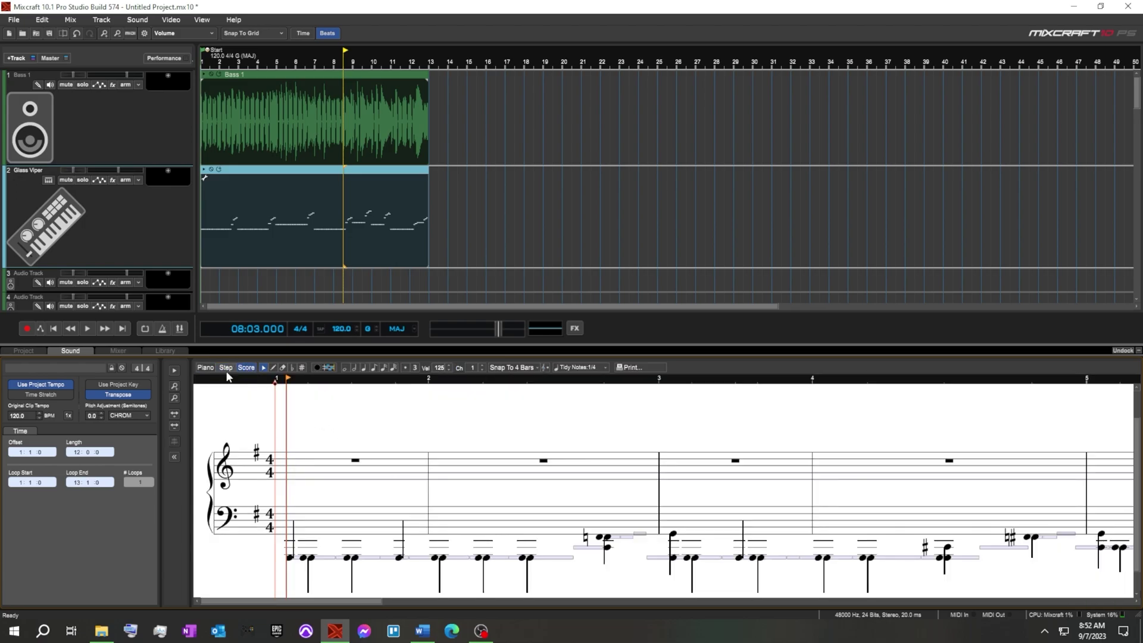
left_click(205, 367)
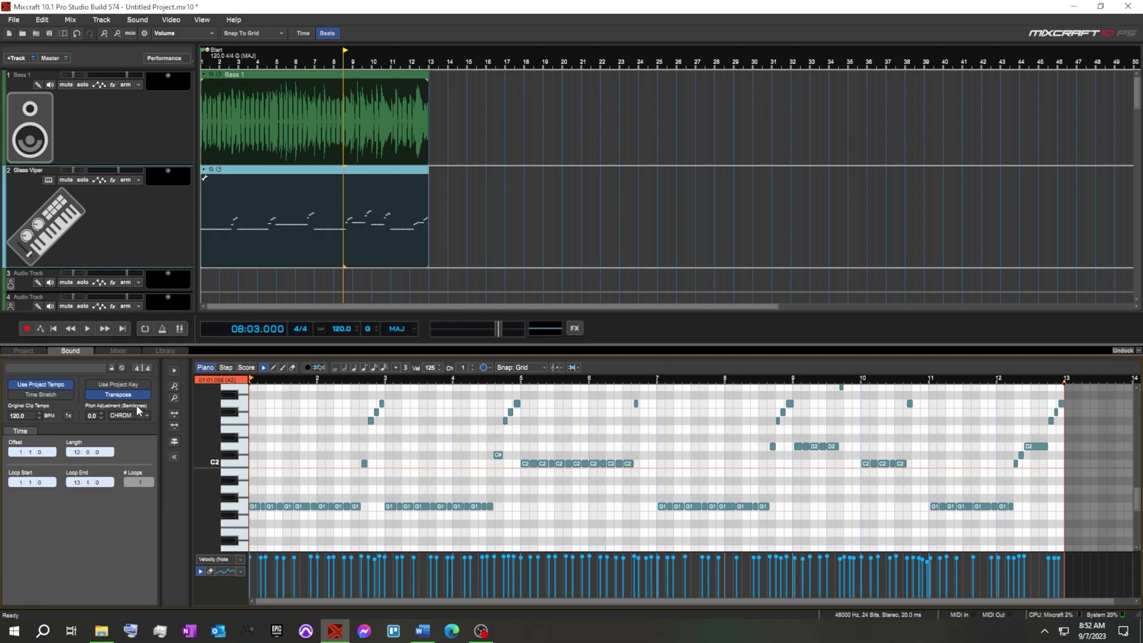
Transpose the Glass Viper clip up 12 semitones.
left_click(92, 416)
type("12")
key("Return")
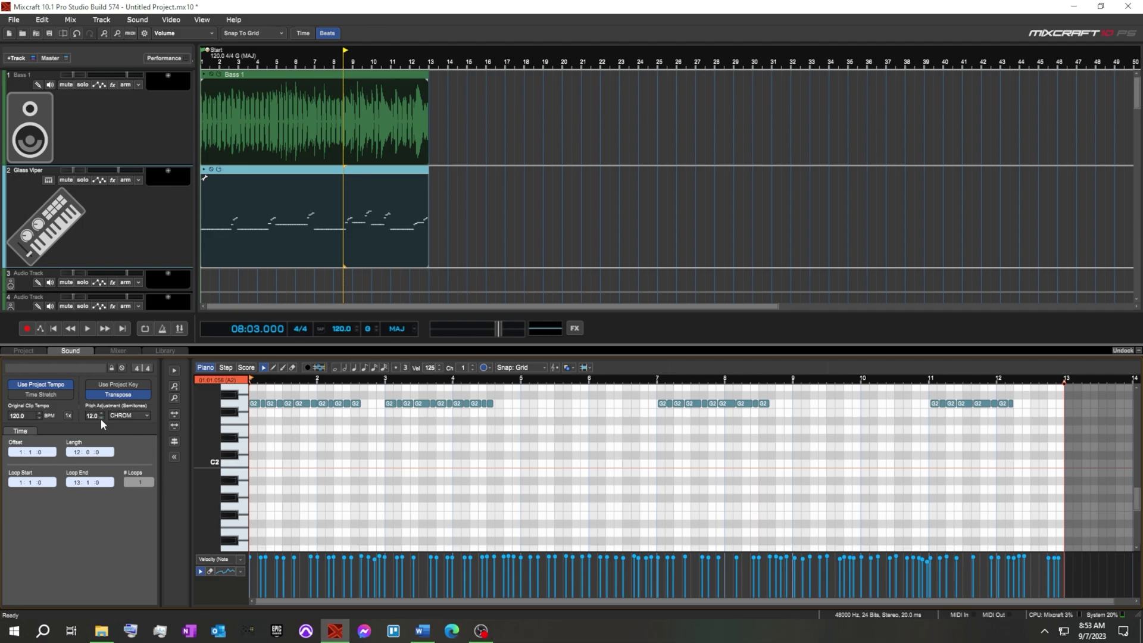
Replay the song from the start and set the Glass Viper track volume to about -26.5 dB.
left_click(54, 329)
left_click(88, 328)
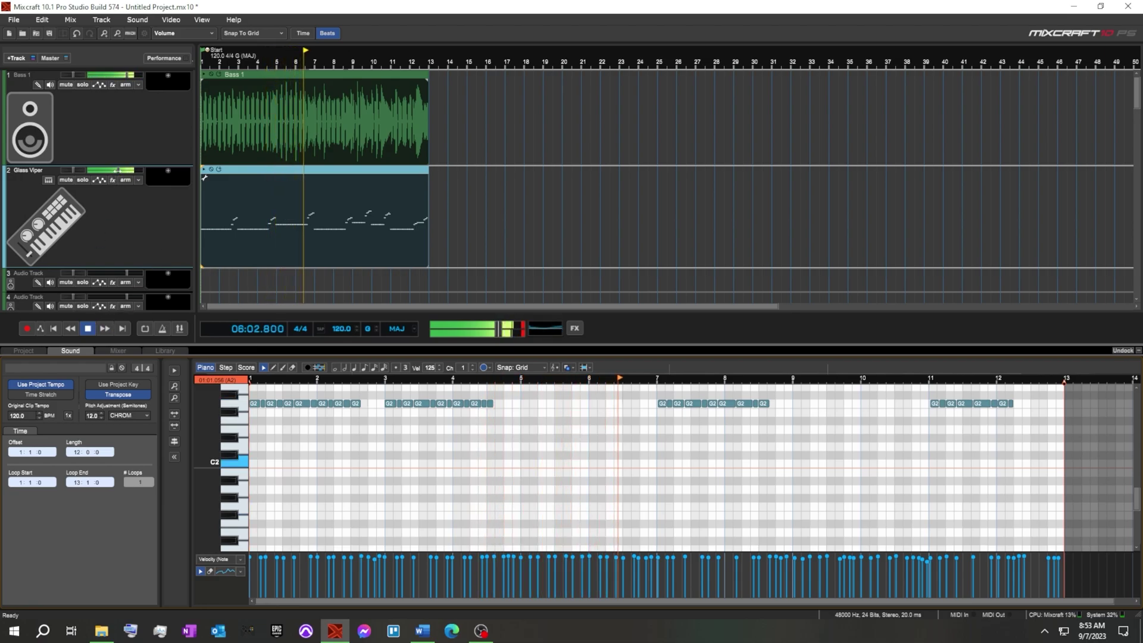
mouse_move(116, 175)
left_mouse_down()
mouse_move(89, 173)
mouse_move(112, 178)
left_mouse_up()
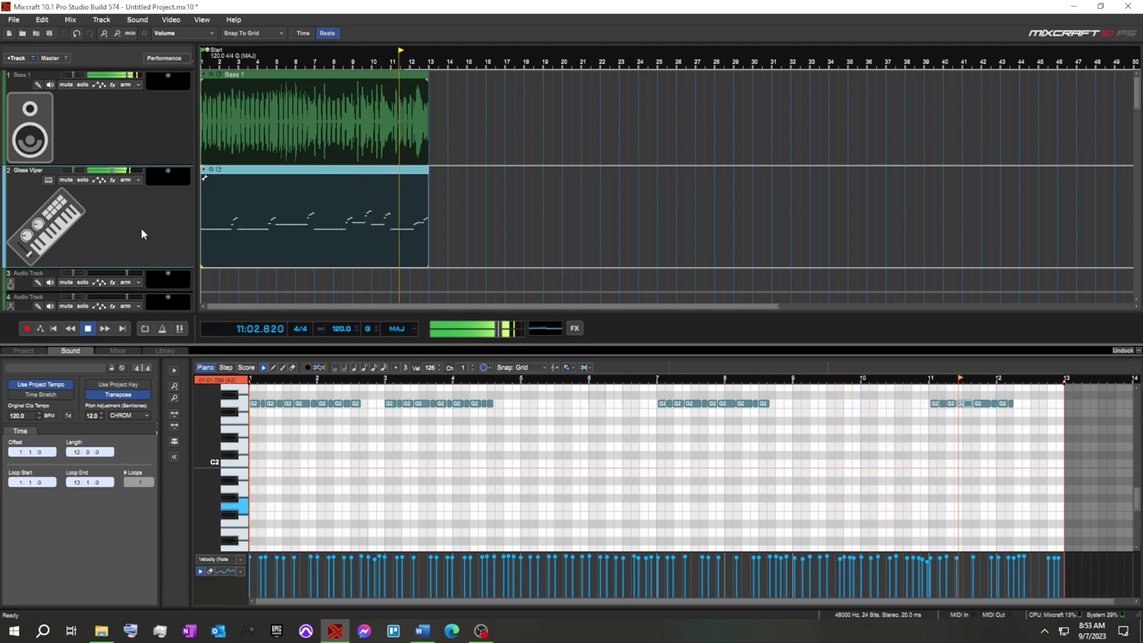
left_click(89, 330)
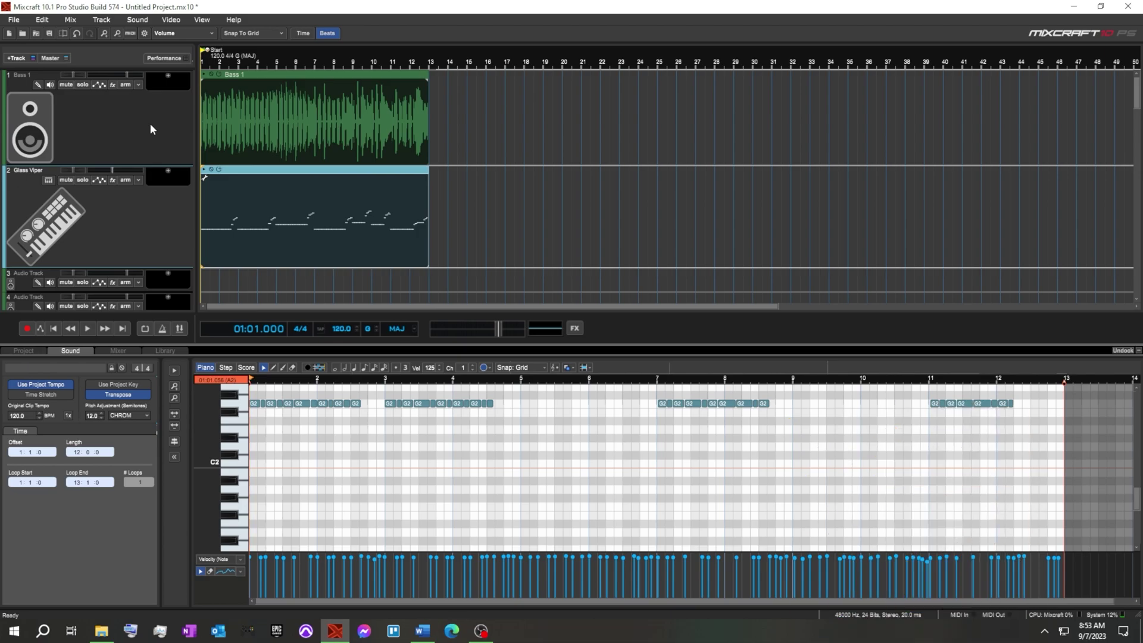
mouse_move(351, 158)
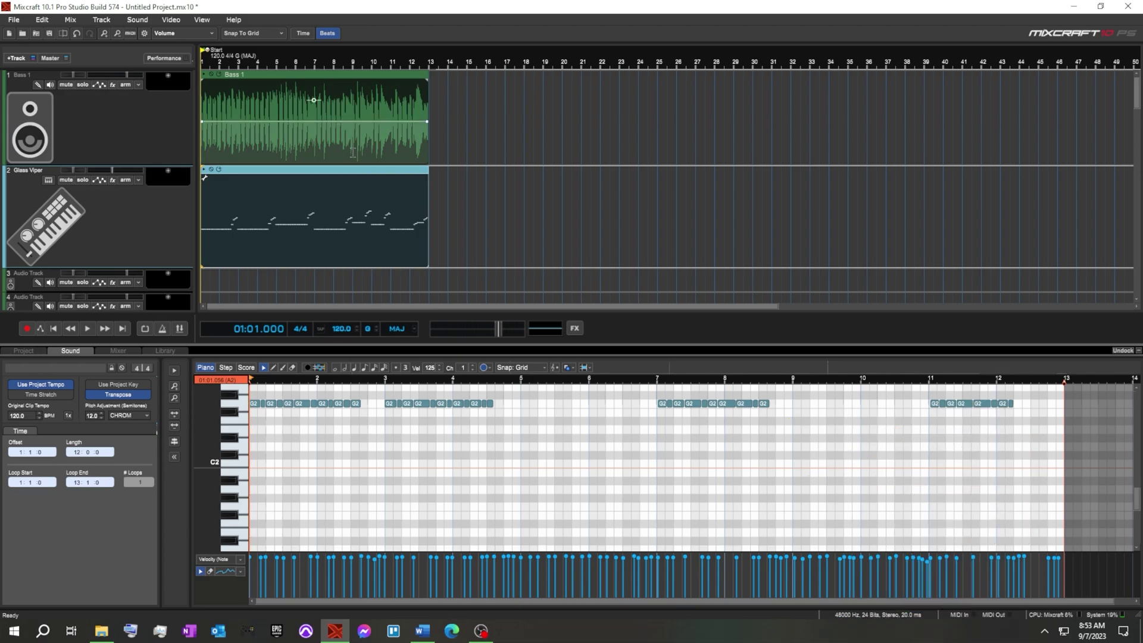
mouse_move(250, 210)
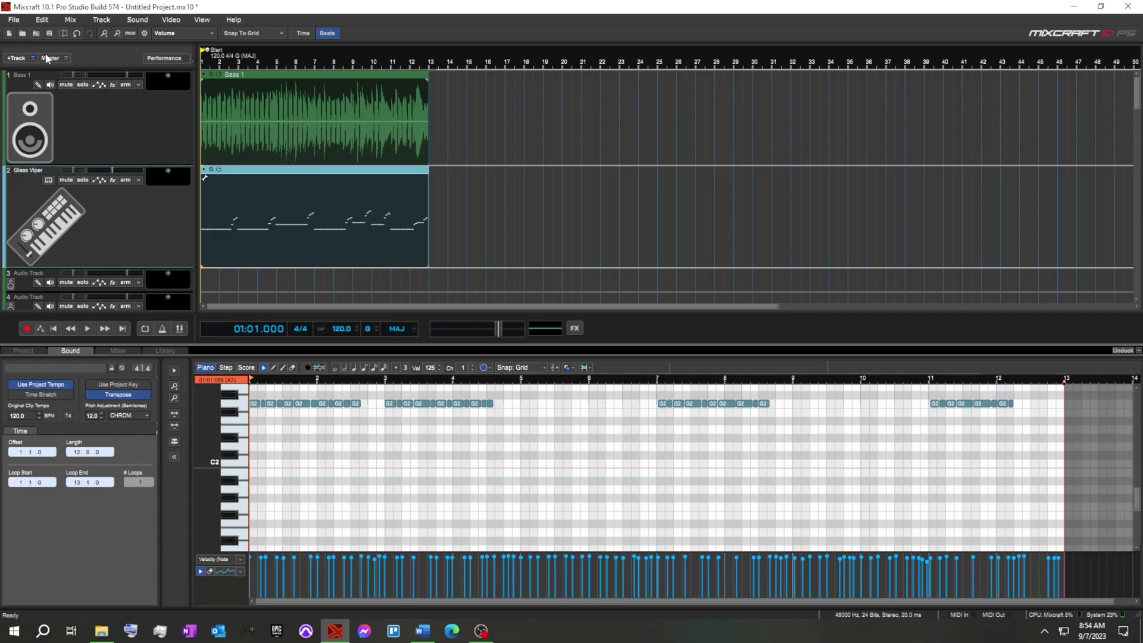
Show the performance grid and loop library, move Glass Viper above Bass 1, and shorten Bass 1.
left_click(177, 60)
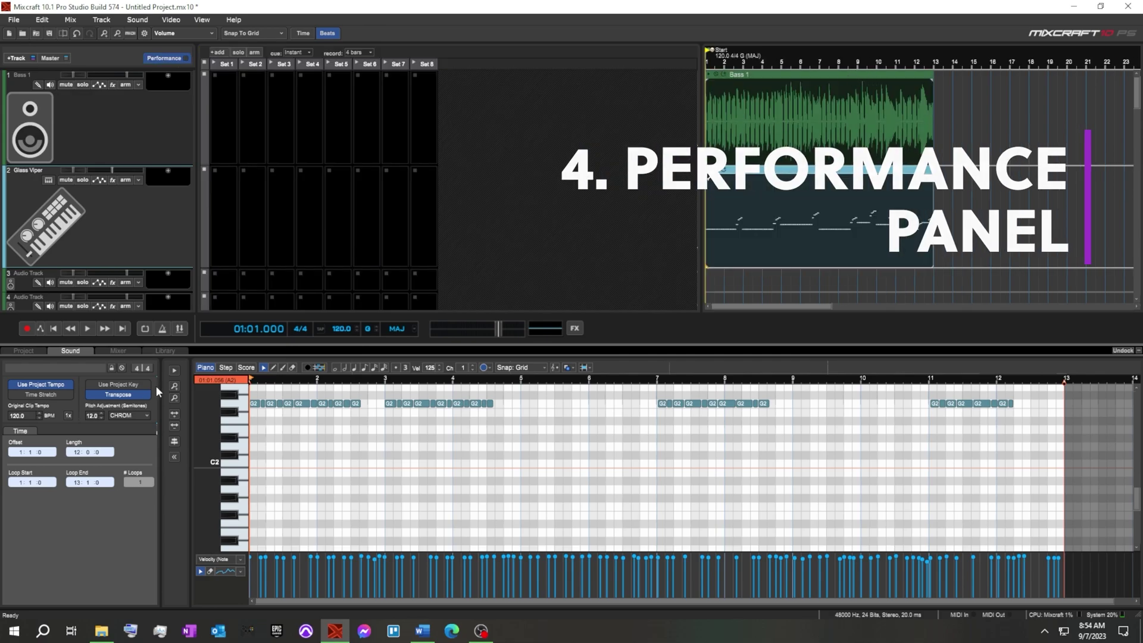
left_click(171, 350)
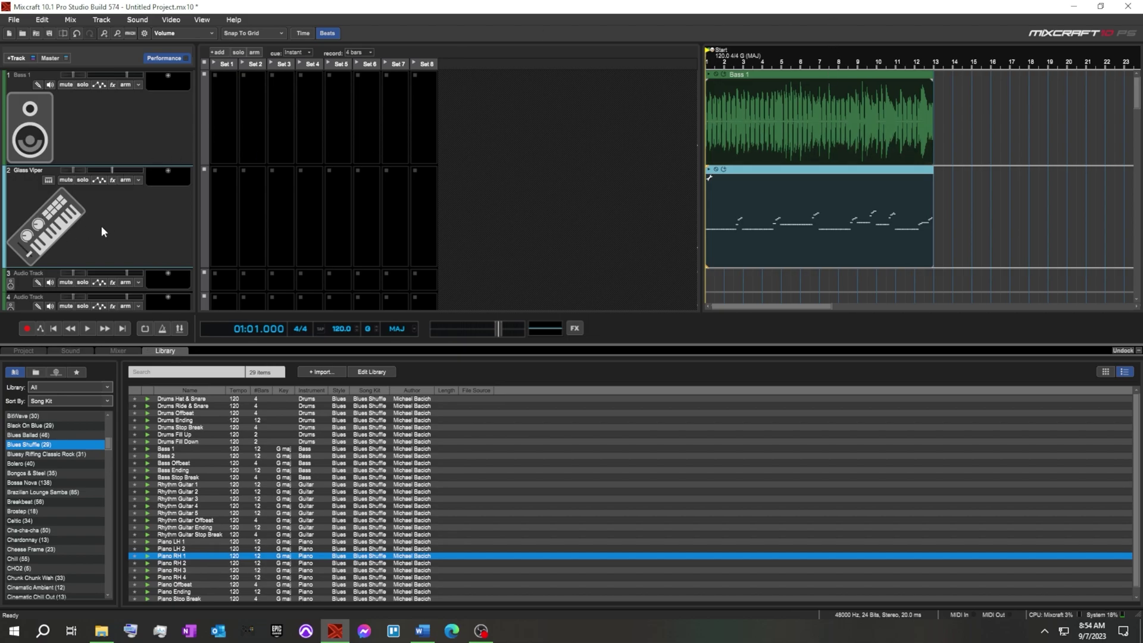
left_click_drag(108, 237, 149, 116)
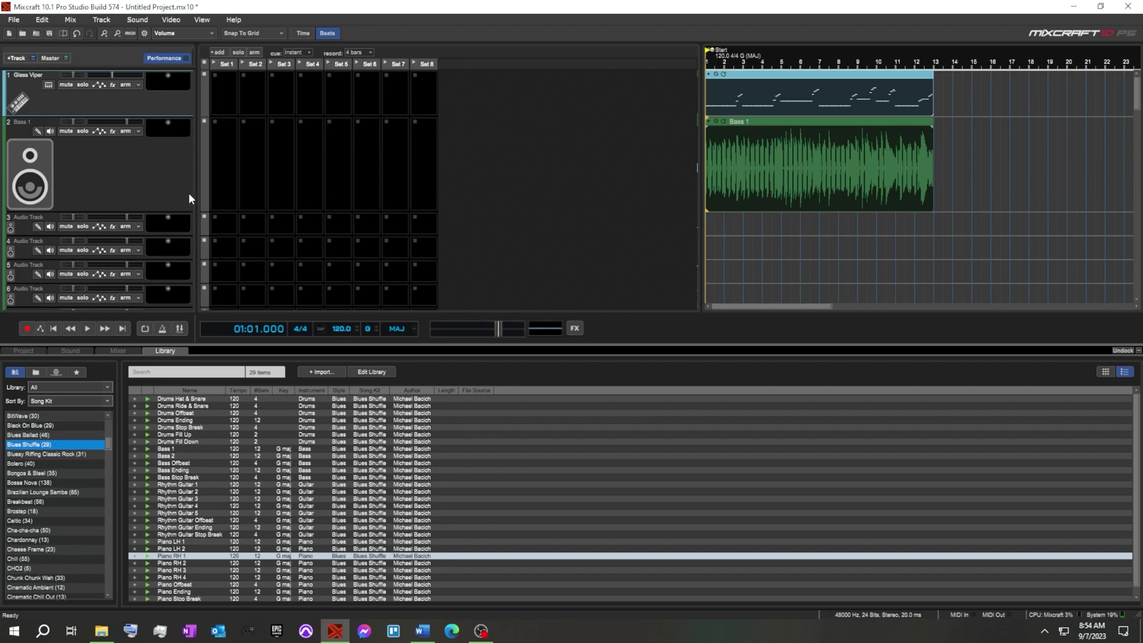
left_click_drag(171, 212, 165, 159)
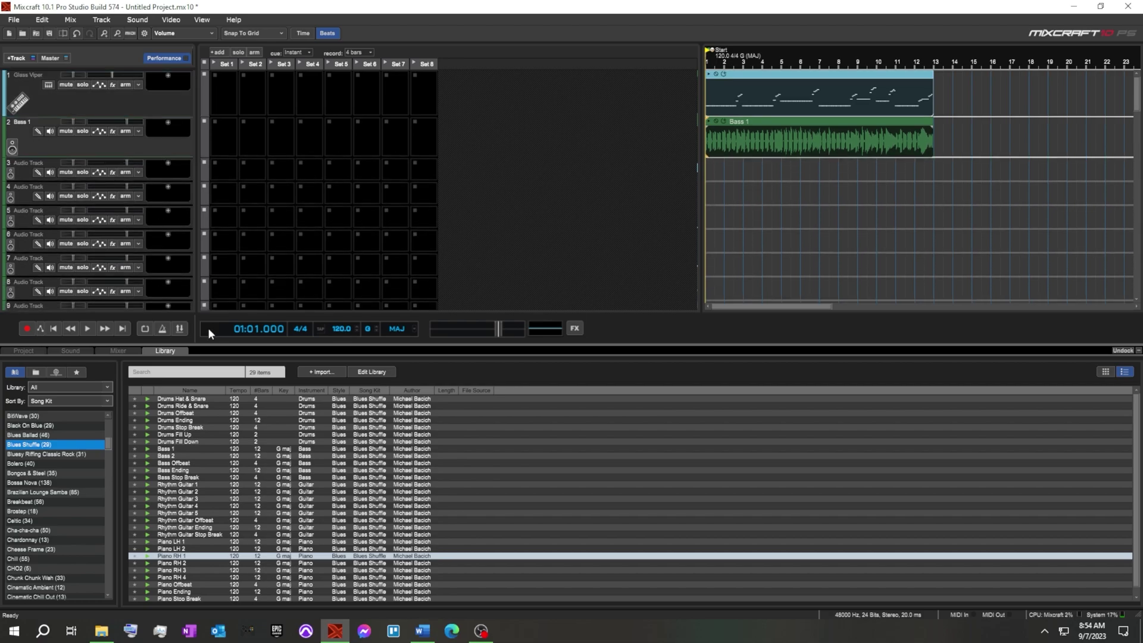
Undock the loop library and move its floating window lower on screen.
left_click(1123, 352)
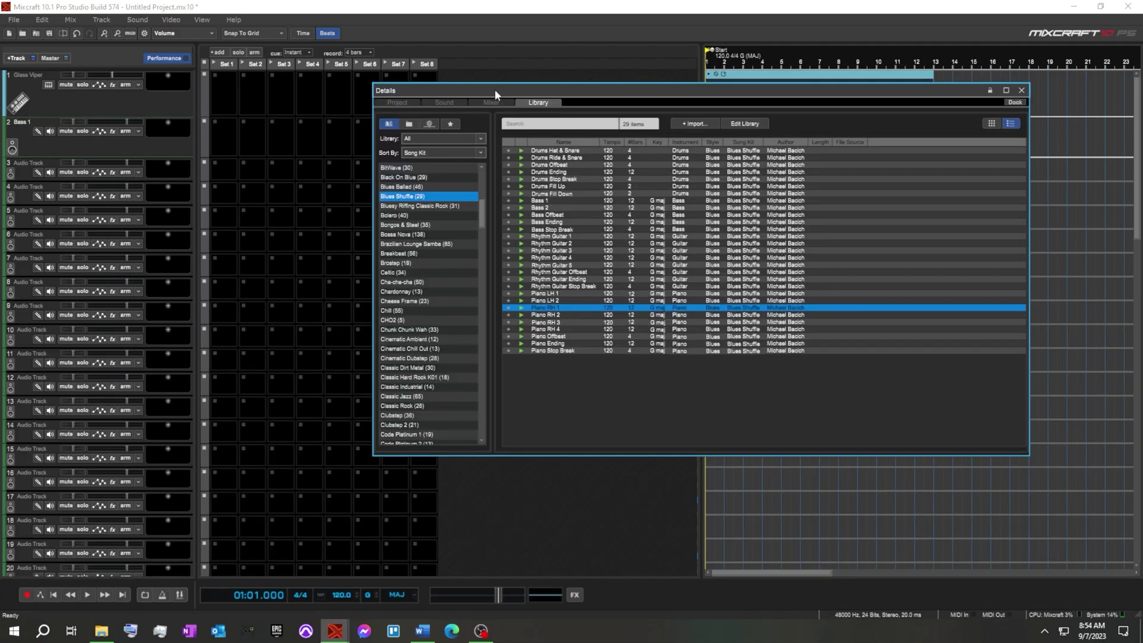
left_click_drag(494, 88, 580, 32)
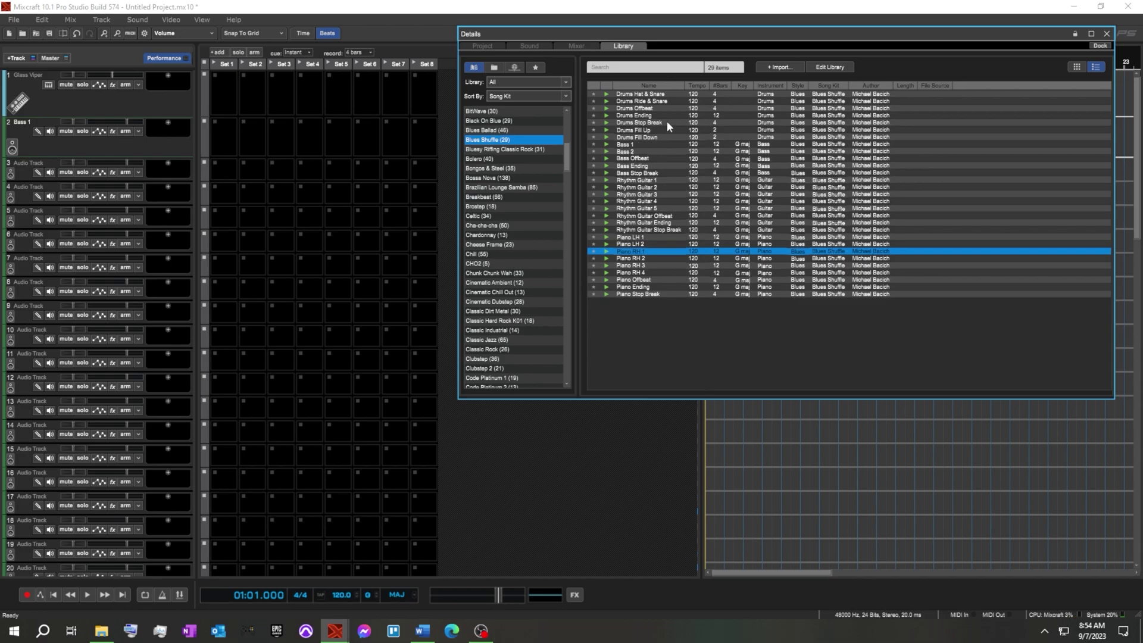
left_click_drag(649, 29, 635, 188)
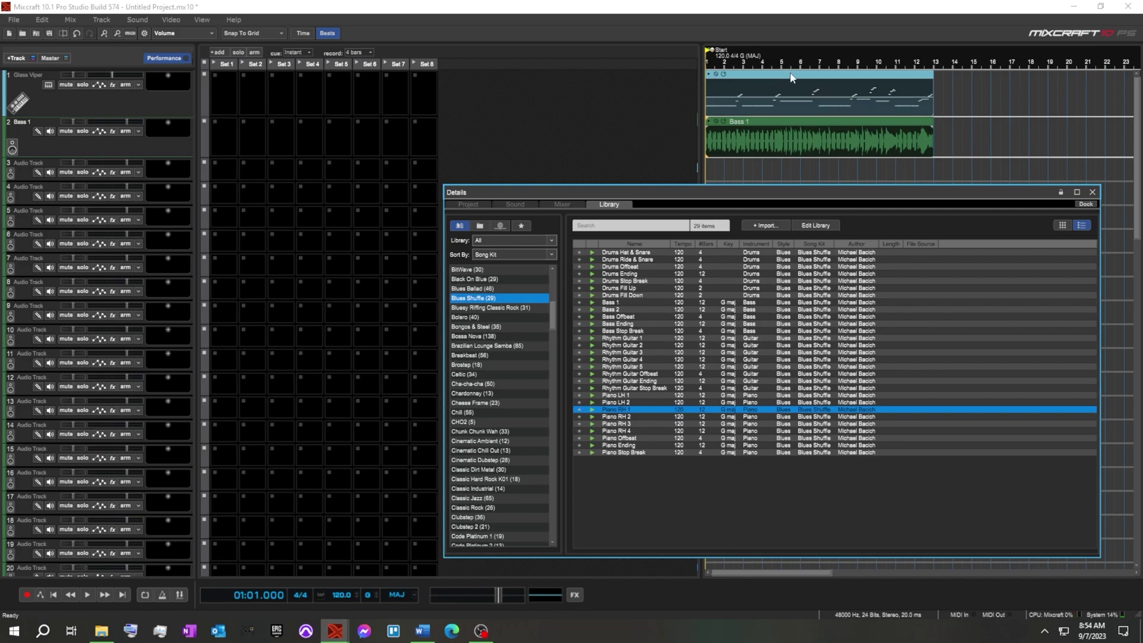
Place the Glass Viper and Bass 1 clips in Set 1 of tracks 1 and 2, then enlarge track 3.
left_click_drag(791, 78, 223, 79)
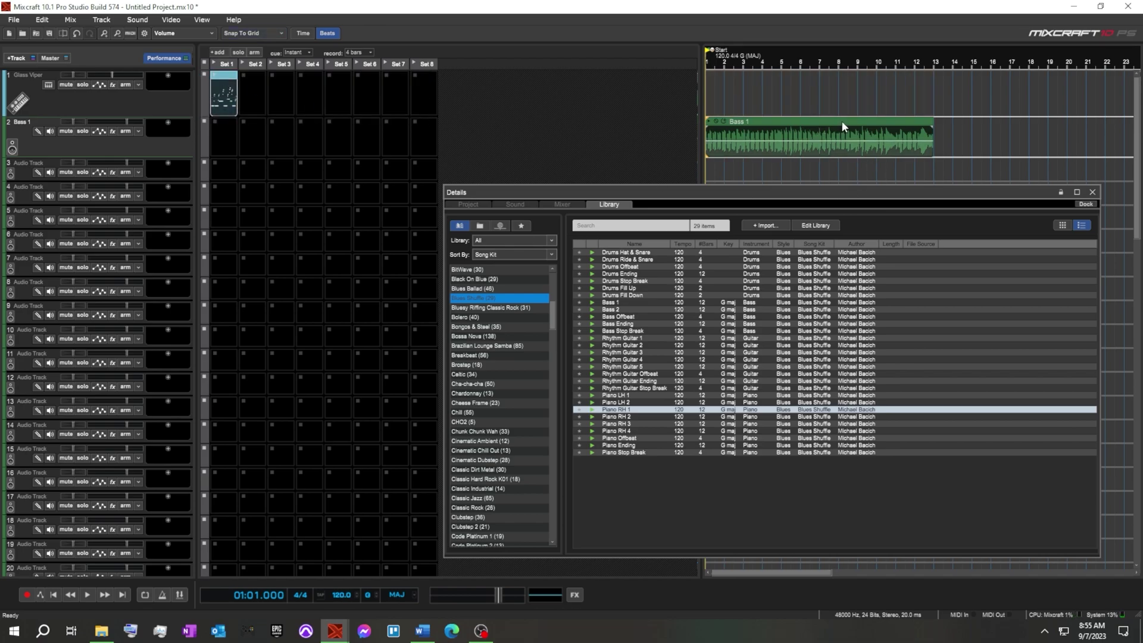
left_click_drag(843, 127, 224, 137)
left_click_drag(23, 181, 24, 195)
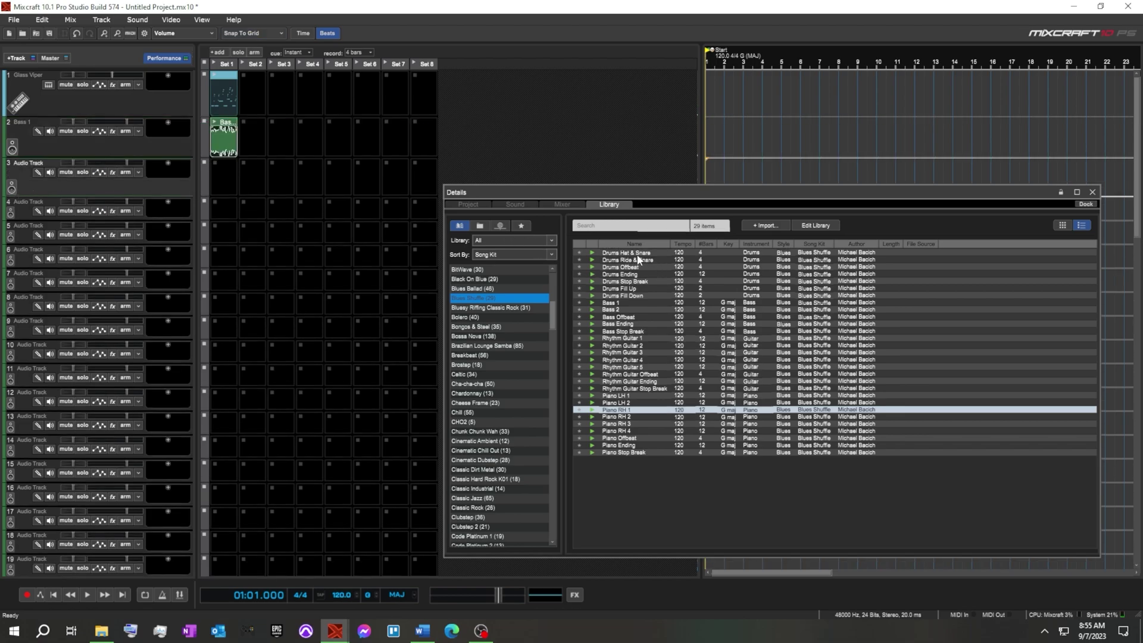
Add Drums Hat & Snare to track 3 and Rhythm Guitar 1 to track 4 in Set 1.
left_click_drag(634, 257, 220, 184)
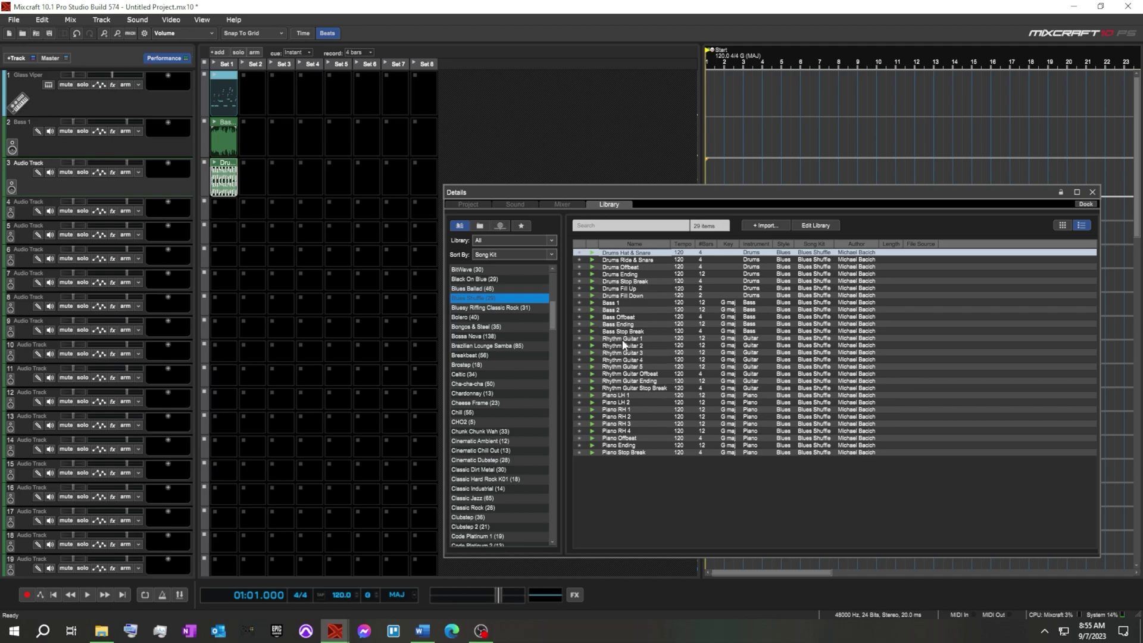
left_click(595, 339)
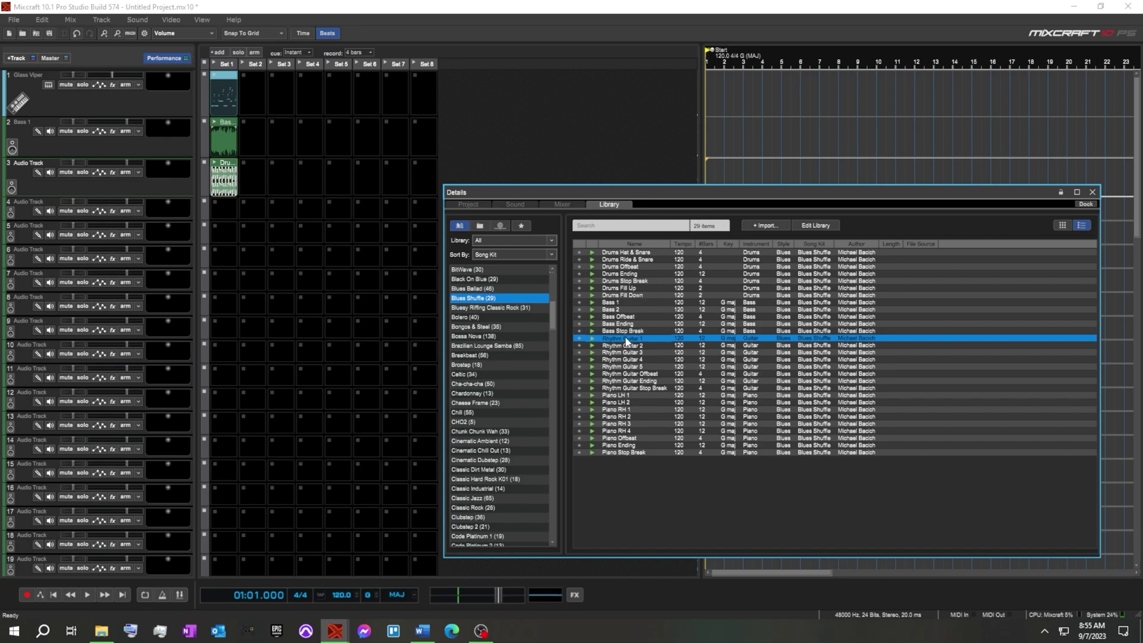
left_click_drag(628, 341, 226, 215)
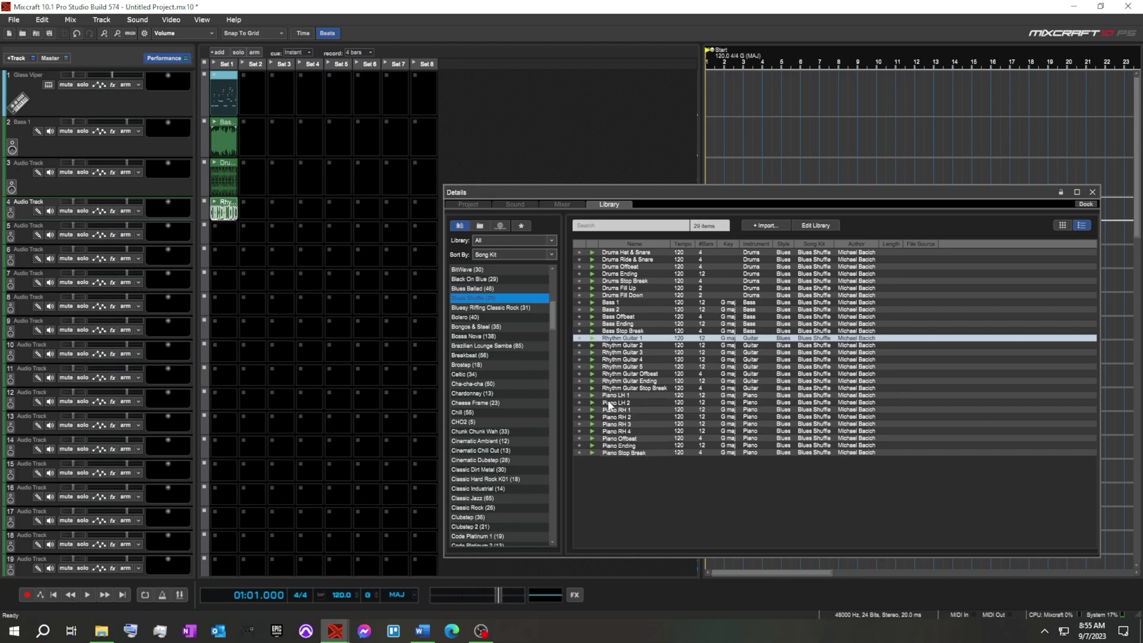
Audition the piano loops, then put Piano LH 1 and Piano RH 2 in Set 1 of tracks 5 and 6.
left_click(592, 396)
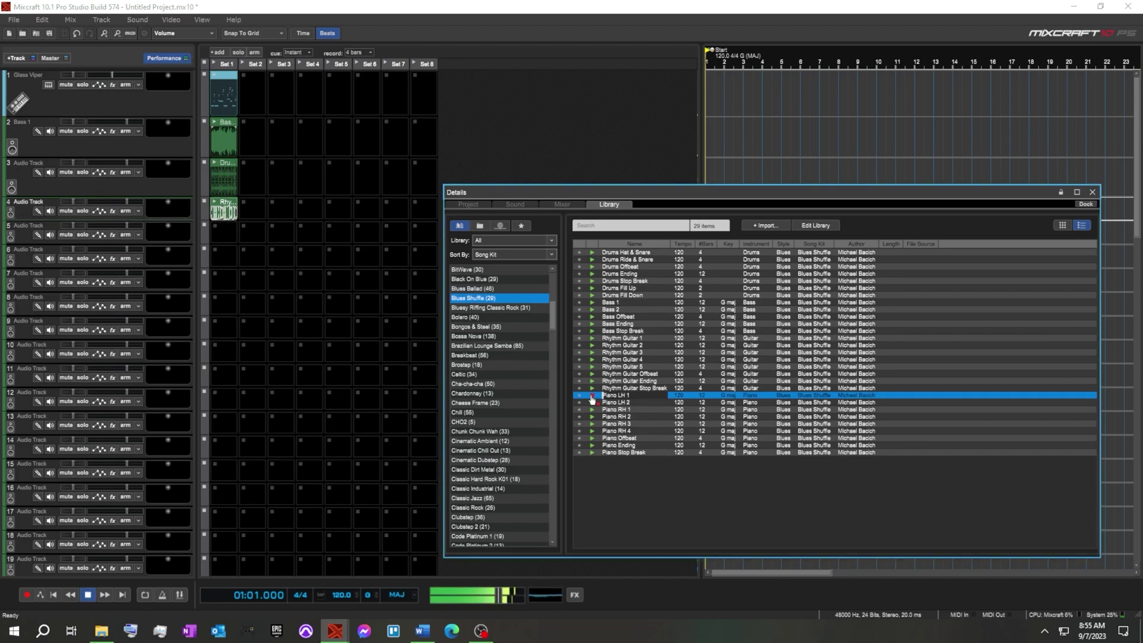
left_click(592, 409)
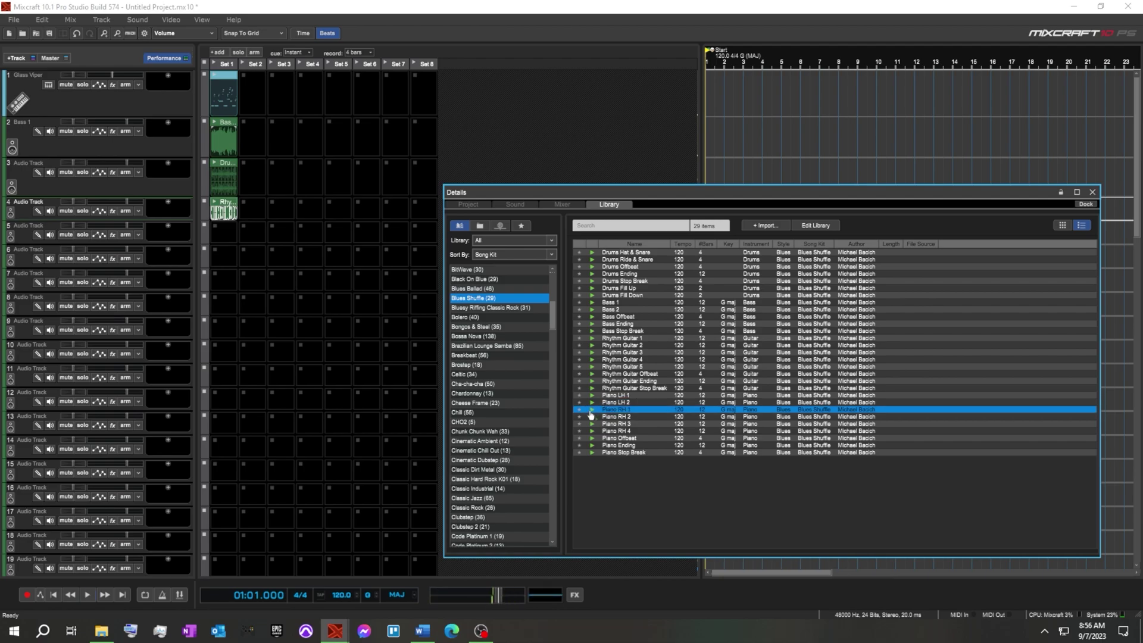
left_click(593, 417)
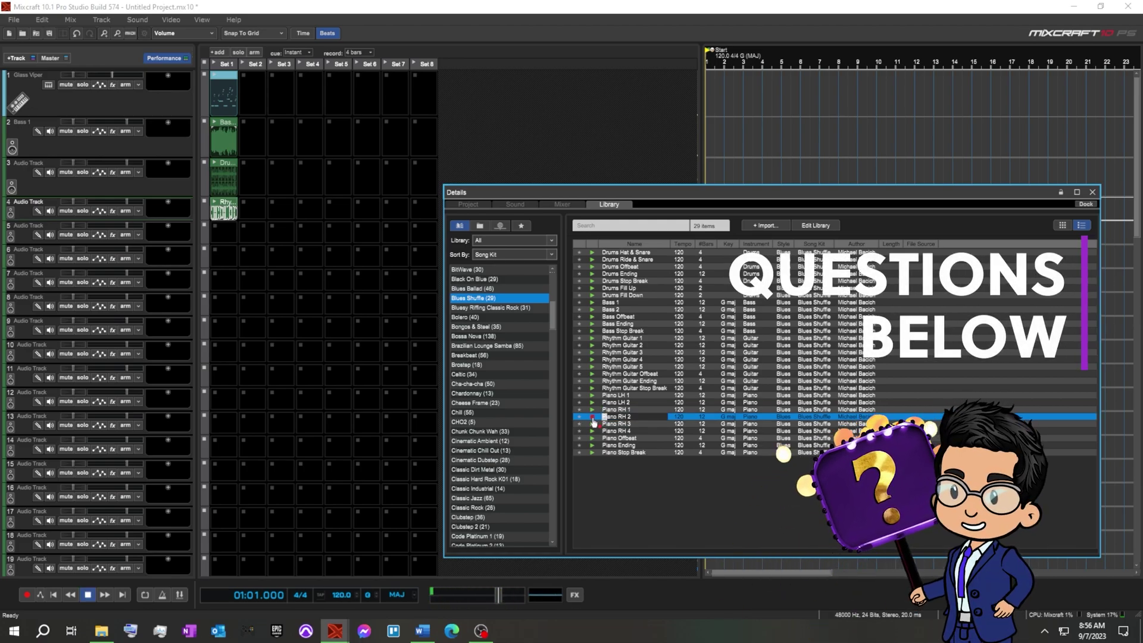
left_click(592, 419)
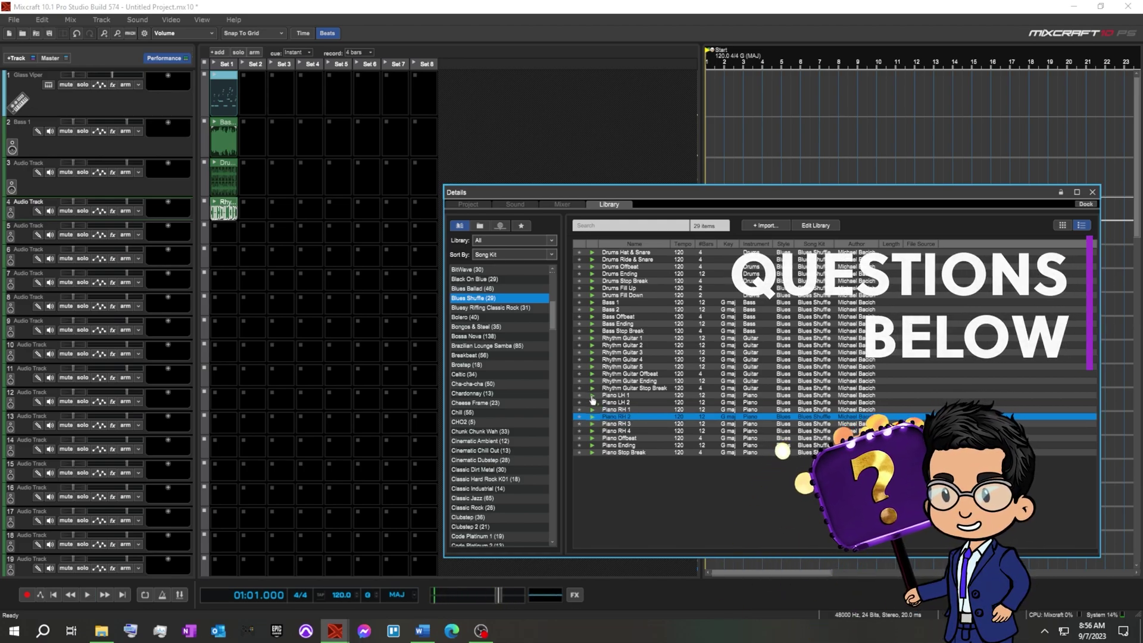
left_click(593, 396)
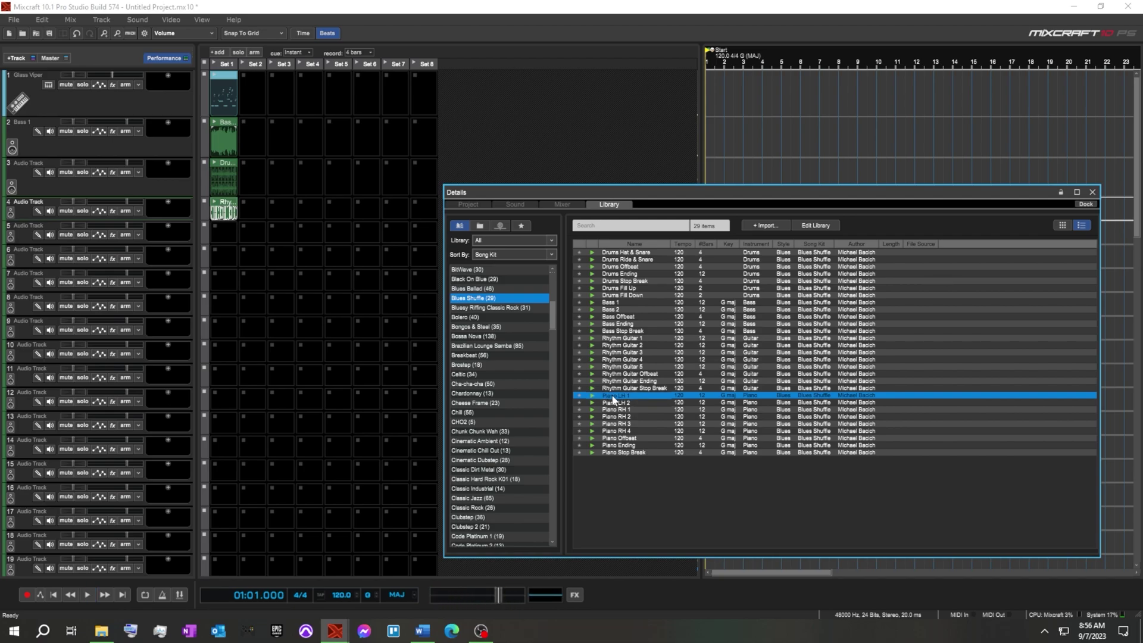
left_click_drag(613, 400, 213, 239)
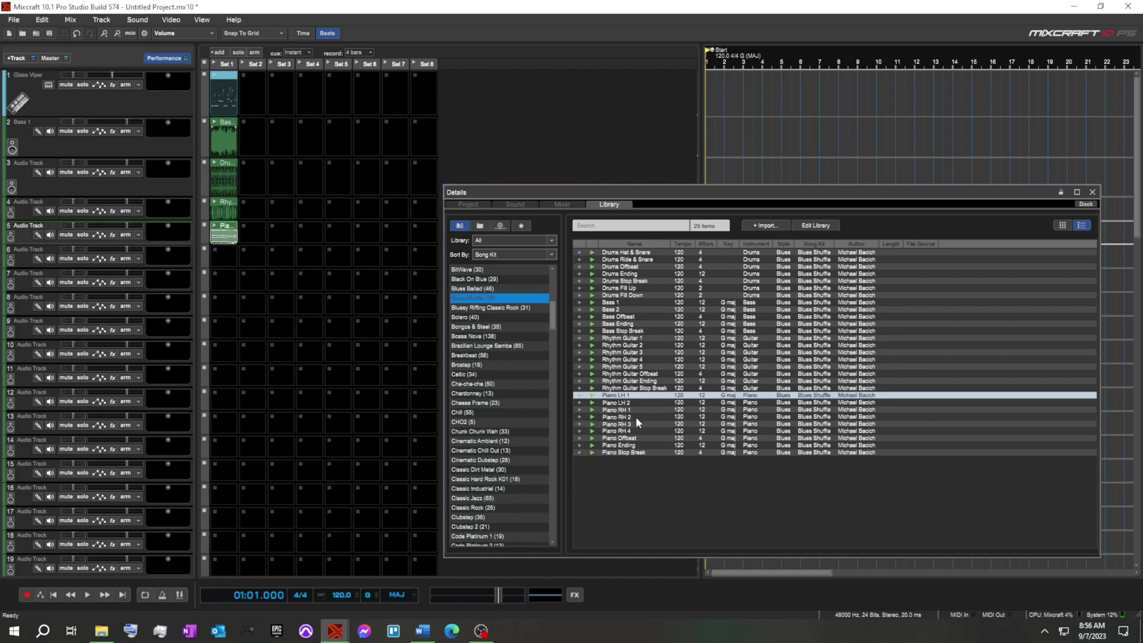
left_click(594, 418)
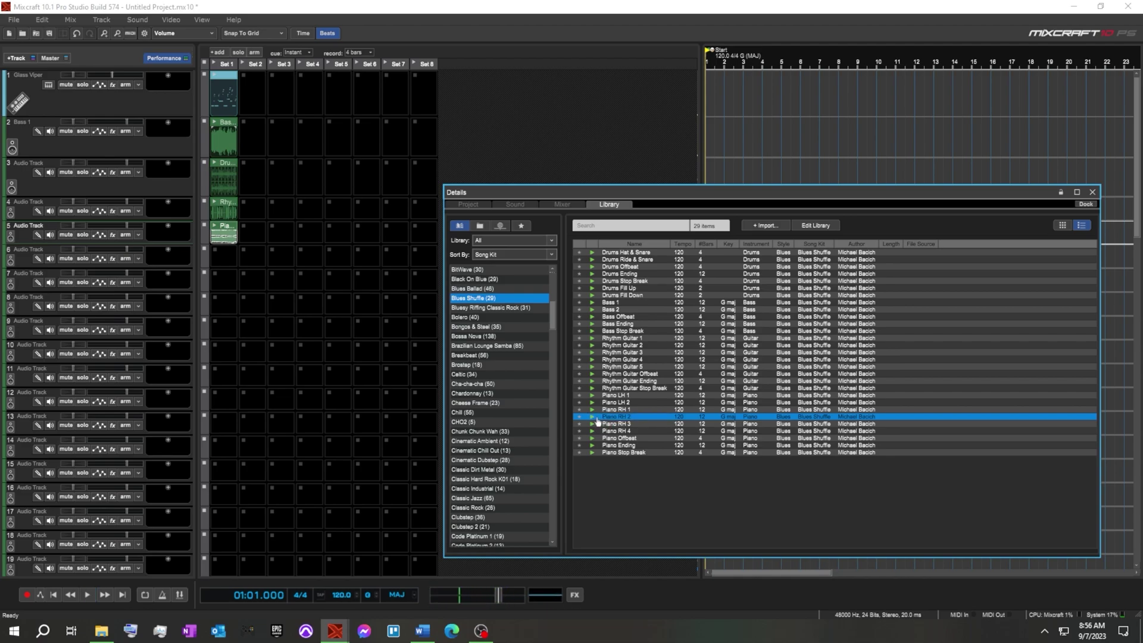
left_click_drag(597, 421, 214, 254)
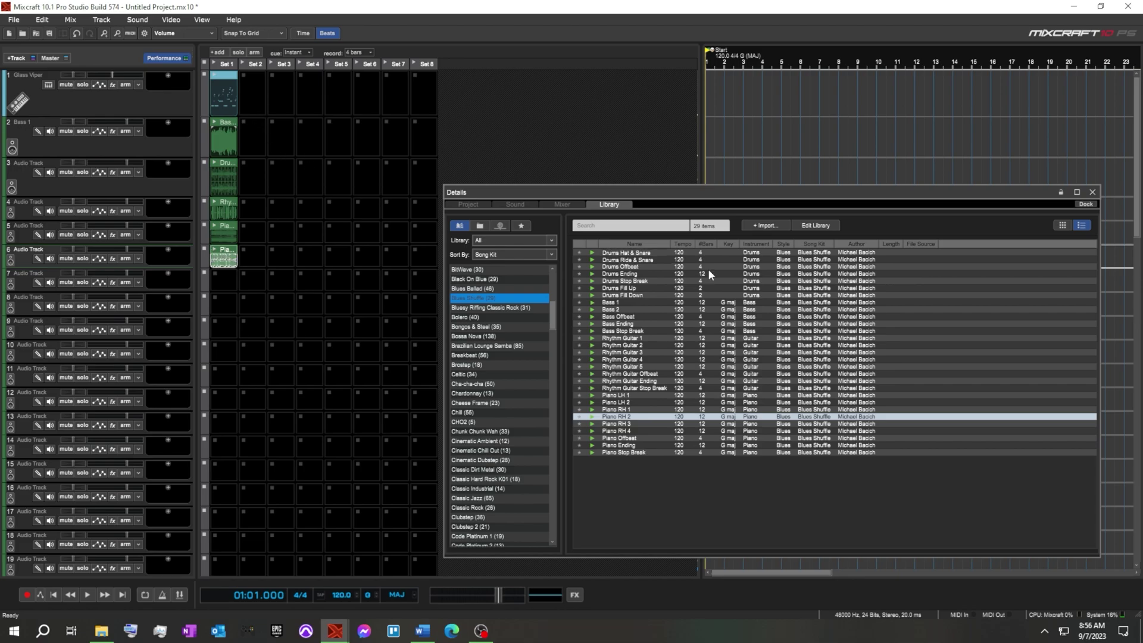
Place Bass 2 and Drums Ride & Snare in tracks 2–3, then audition rhythm guitars and add Rhythm Guitar 4 to track 4.
left_click_drag(610, 310, 247, 129)
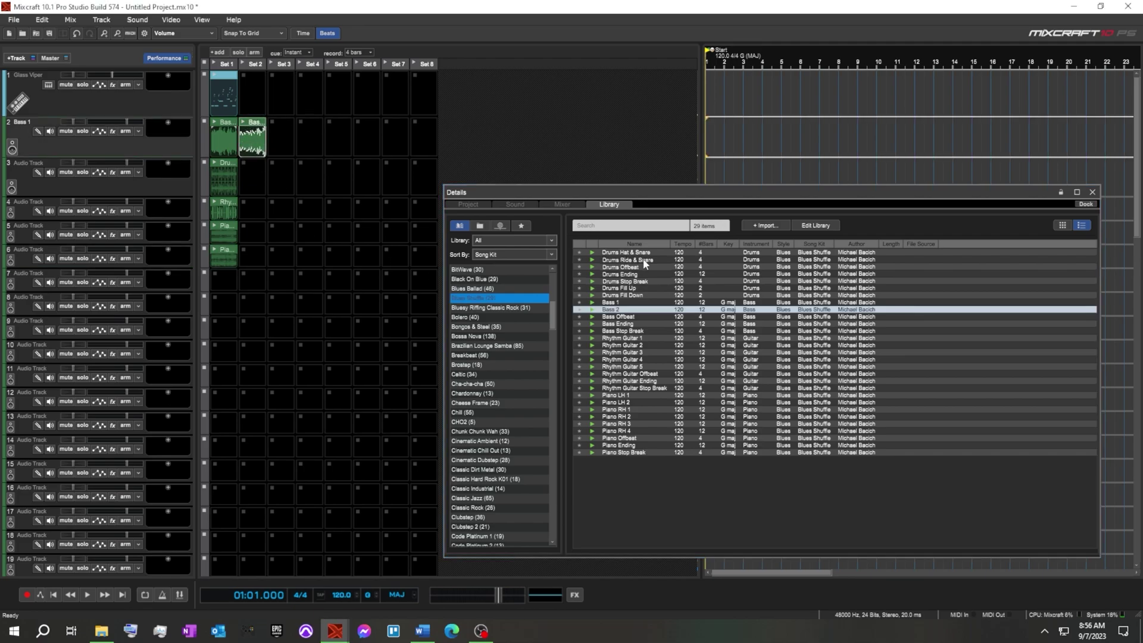
left_click_drag(639, 262, 244, 172)
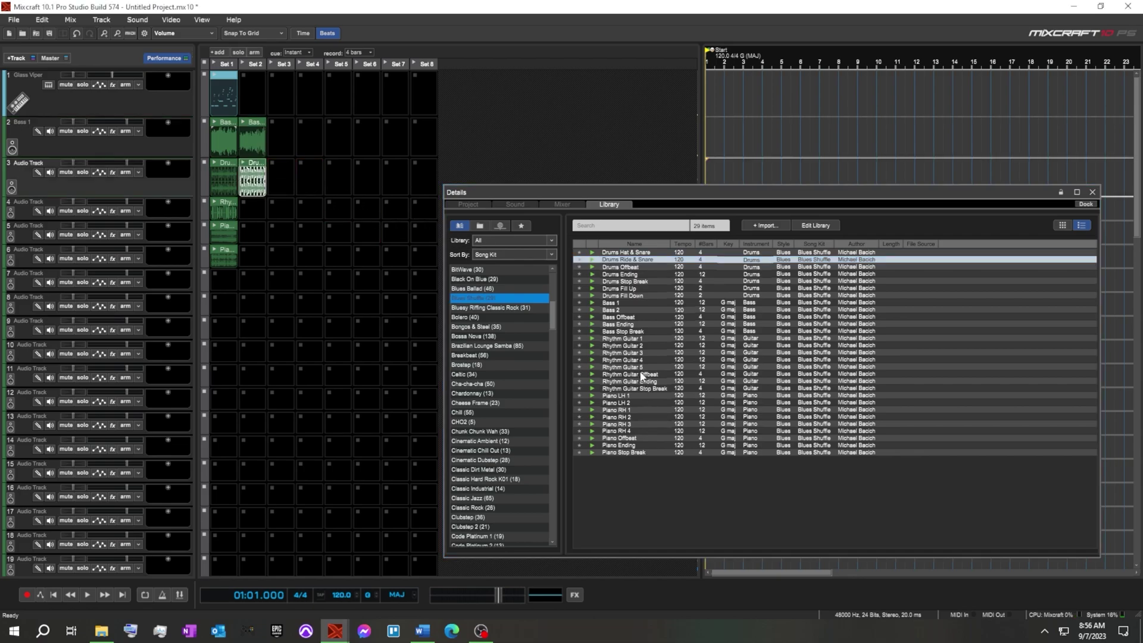
left_click(592, 347)
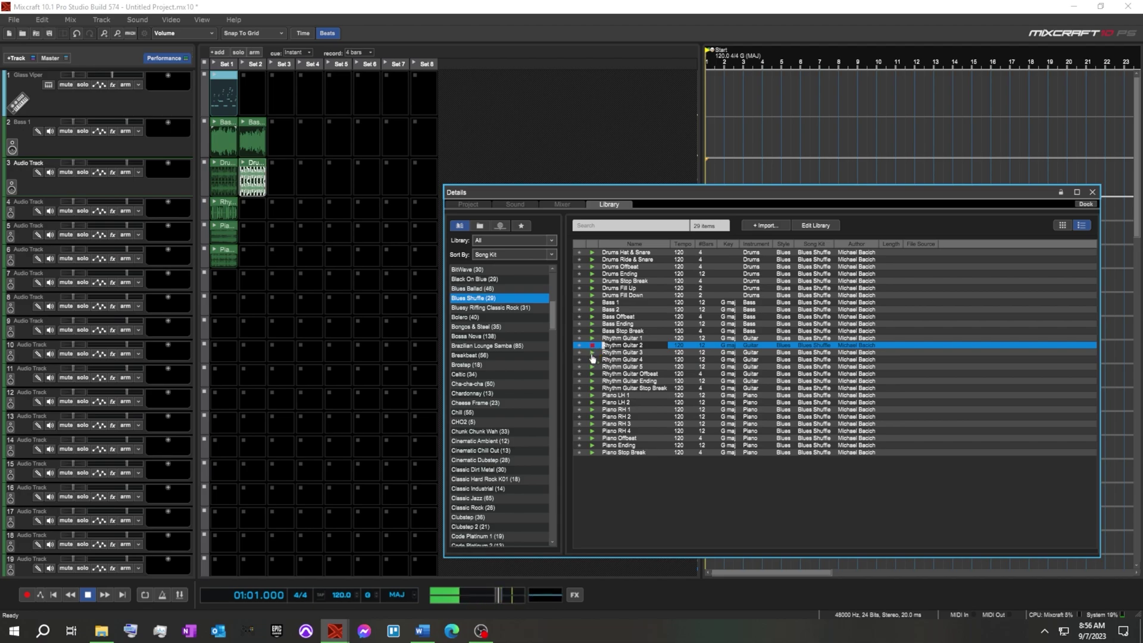
left_click(592, 354)
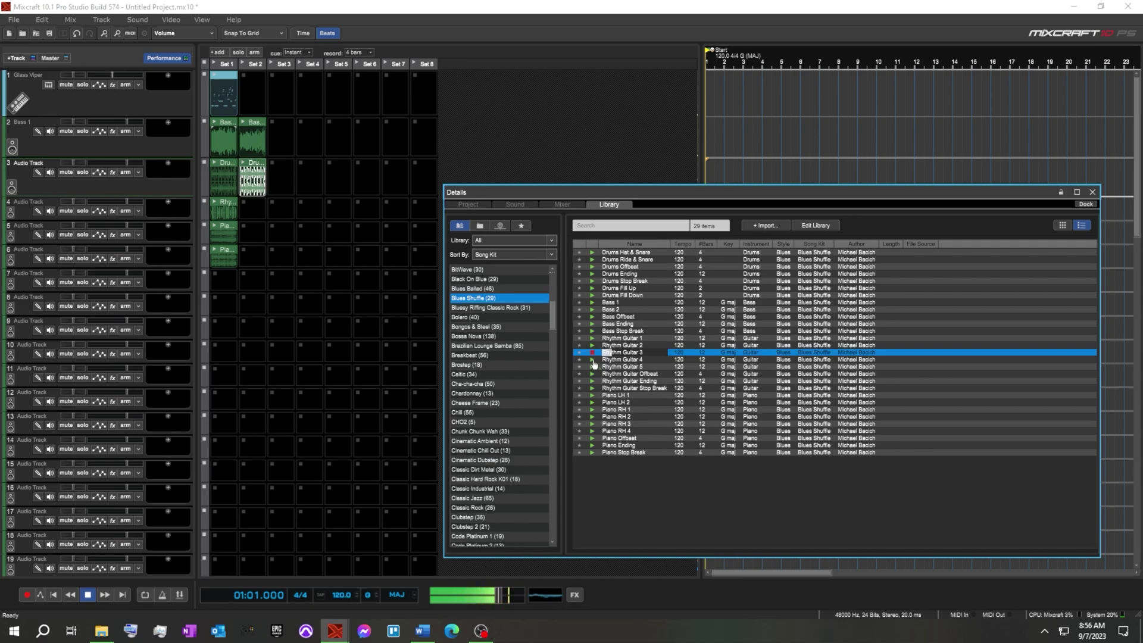
left_click(592, 360)
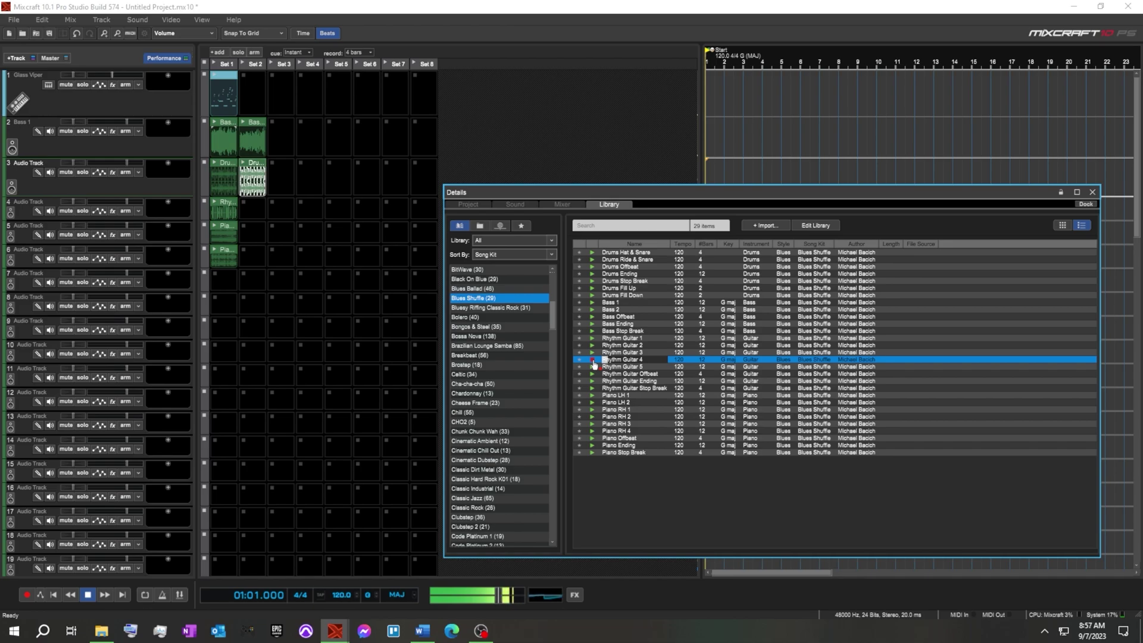
left_click(595, 361)
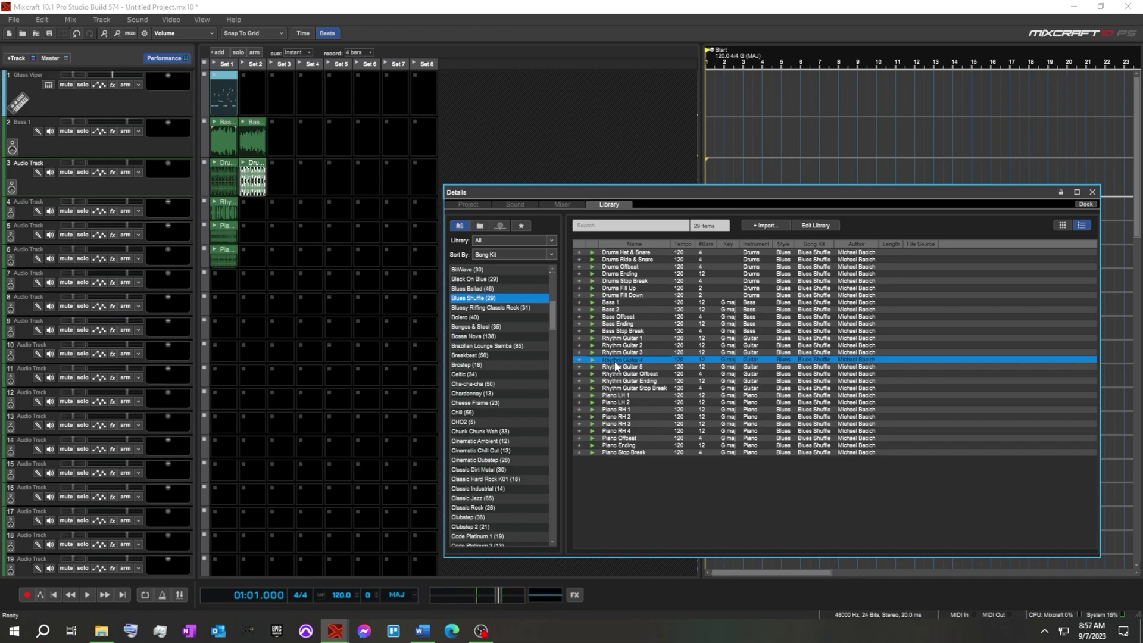
left_click_drag(615, 365, 247, 213)
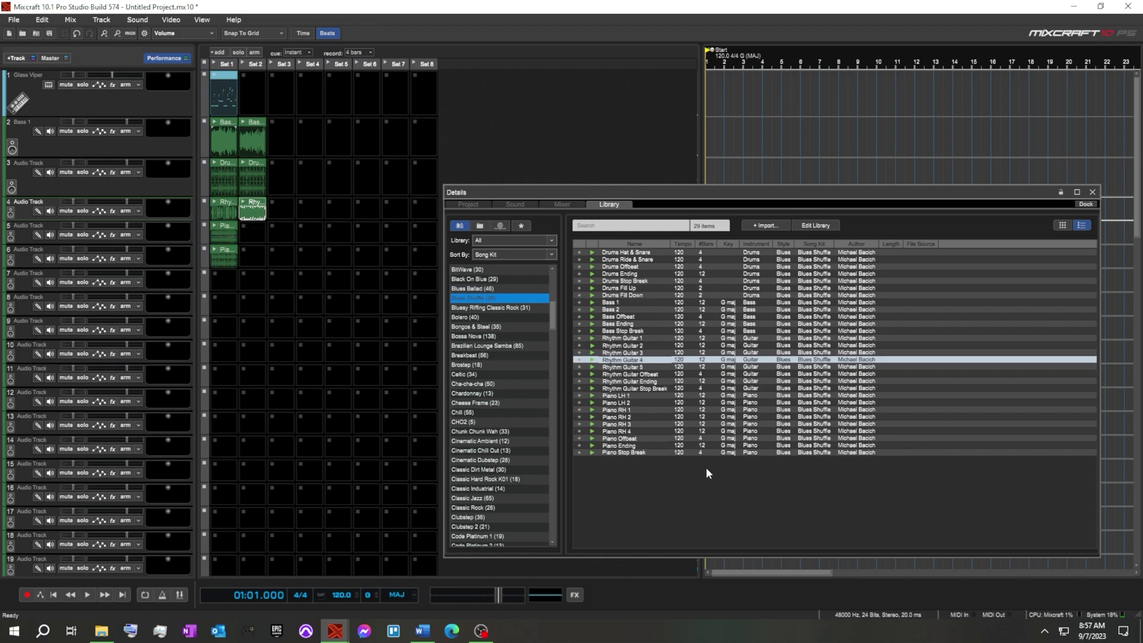
Place Piano LH 2 in track 5 of Set 2 and audition Piano RH 4 and RH 3.
left_click_drag(627, 402, 252, 243)
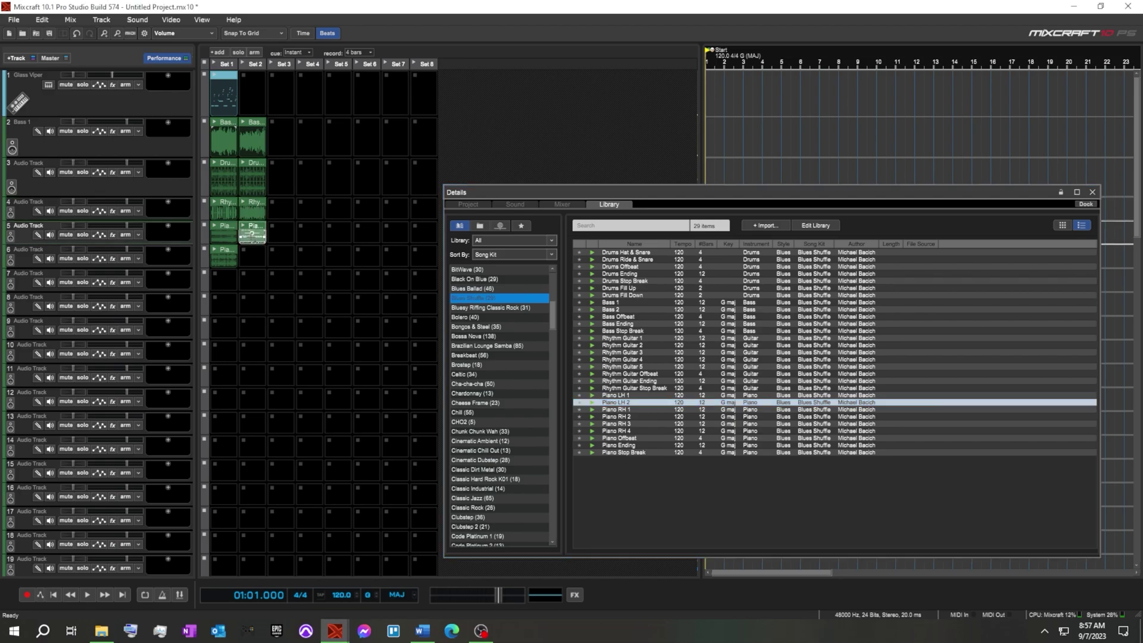
left_click(593, 432)
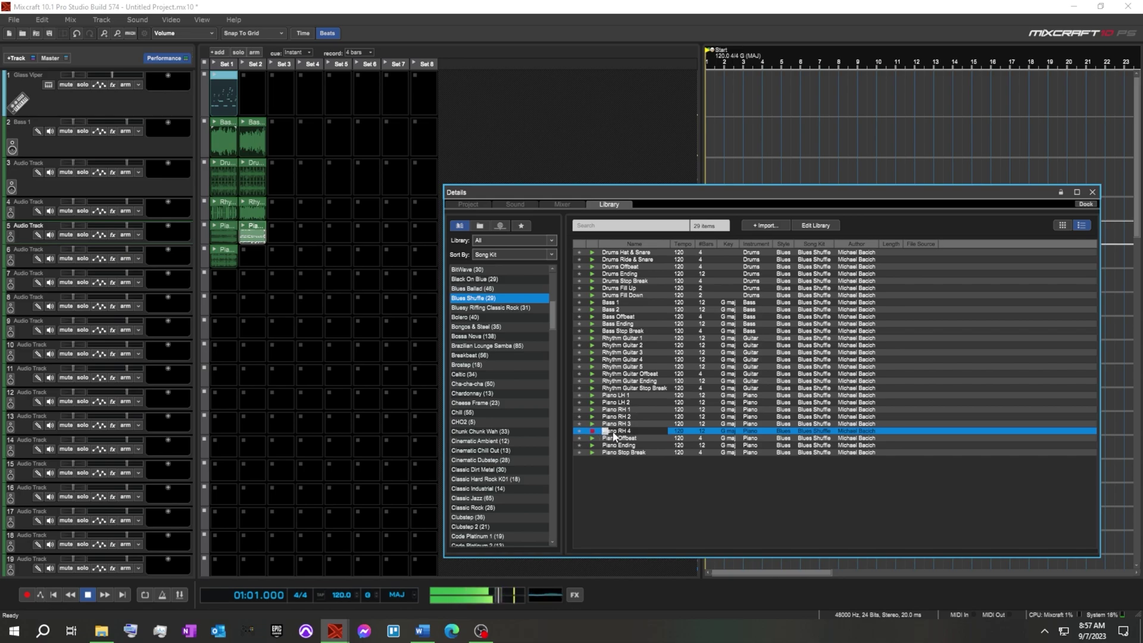
left_click(592, 423)
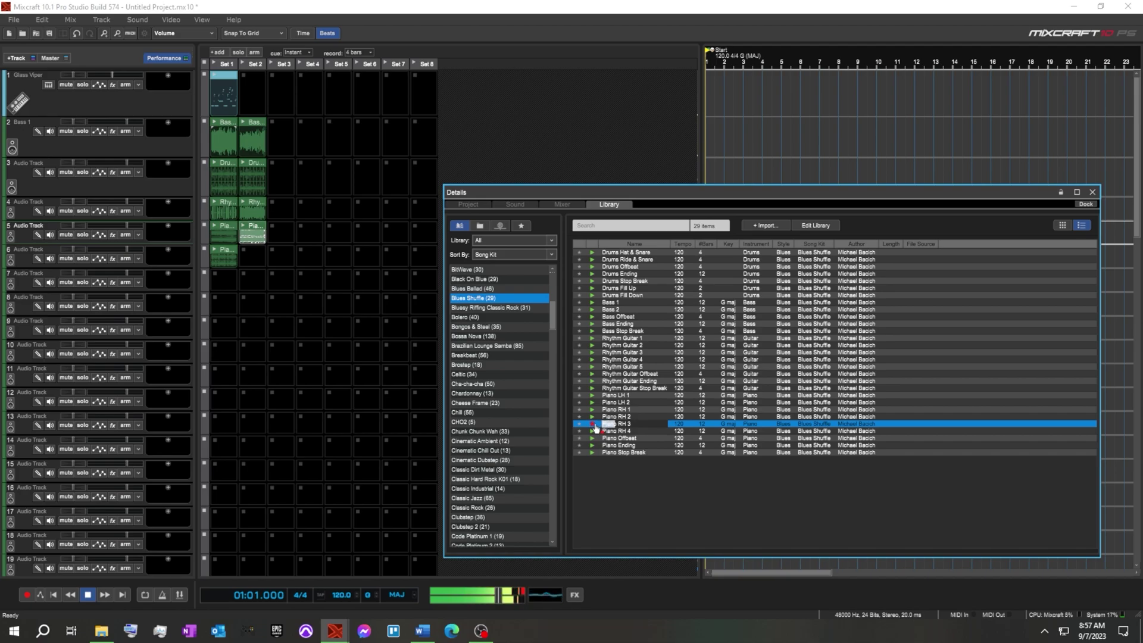
left_click(595, 426)
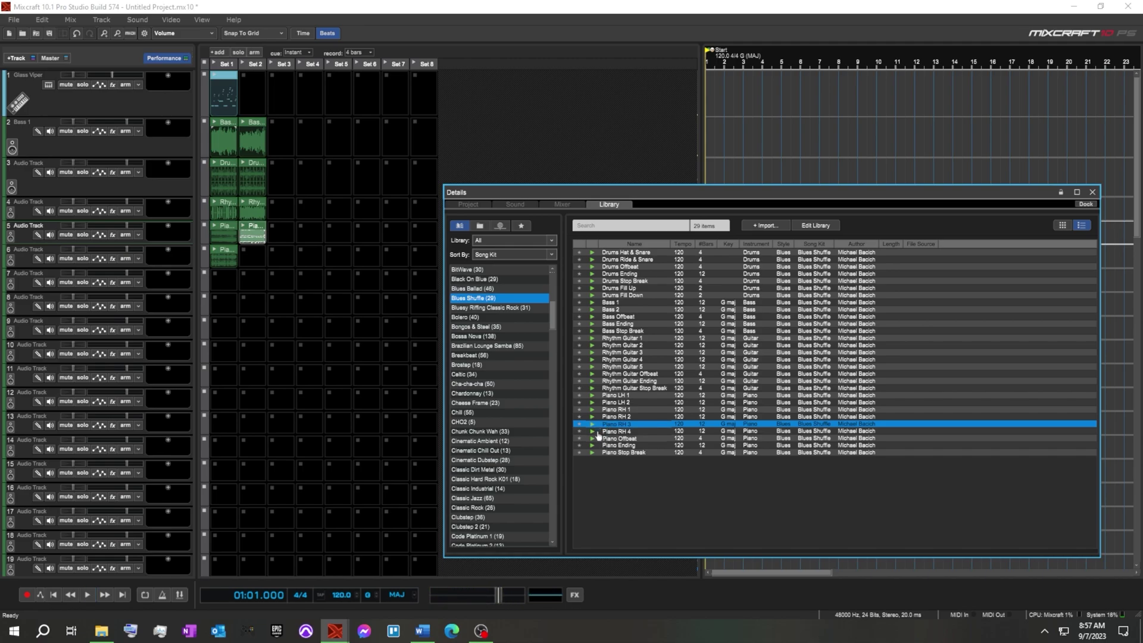
Add Piano RH 4 to track 6 Set 2, fill Set 3 with Bass Offbeat, Rhythm Guitar 3, Drums Stop Break, and dock the library.
left_click_drag(598, 432, 250, 257)
left_click_drag(616, 317, 280, 133)
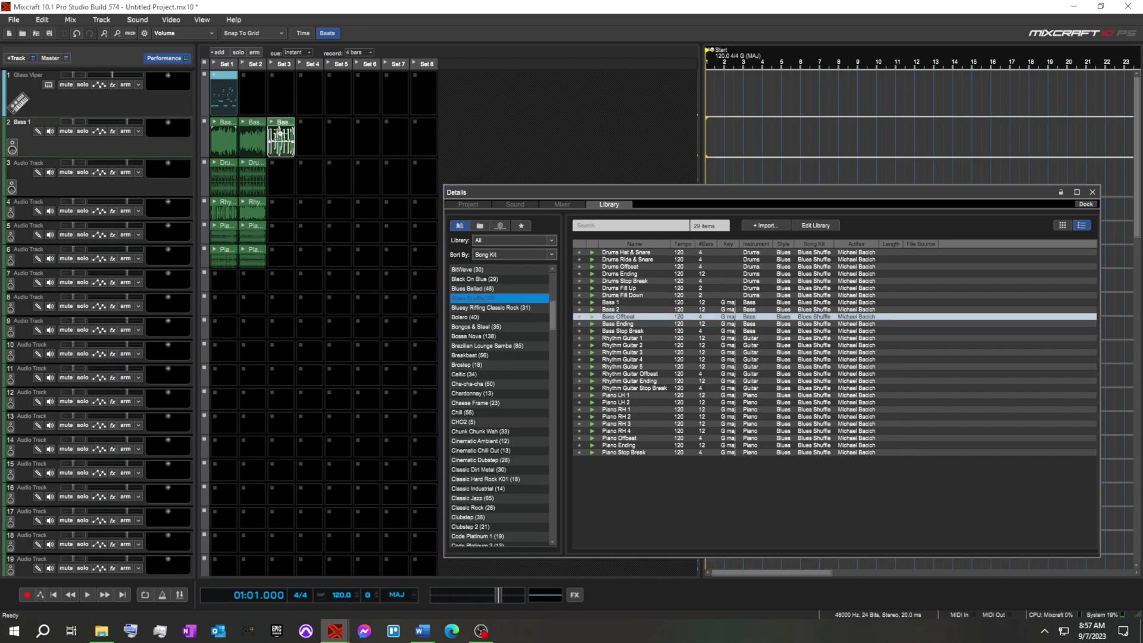
left_click(593, 353)
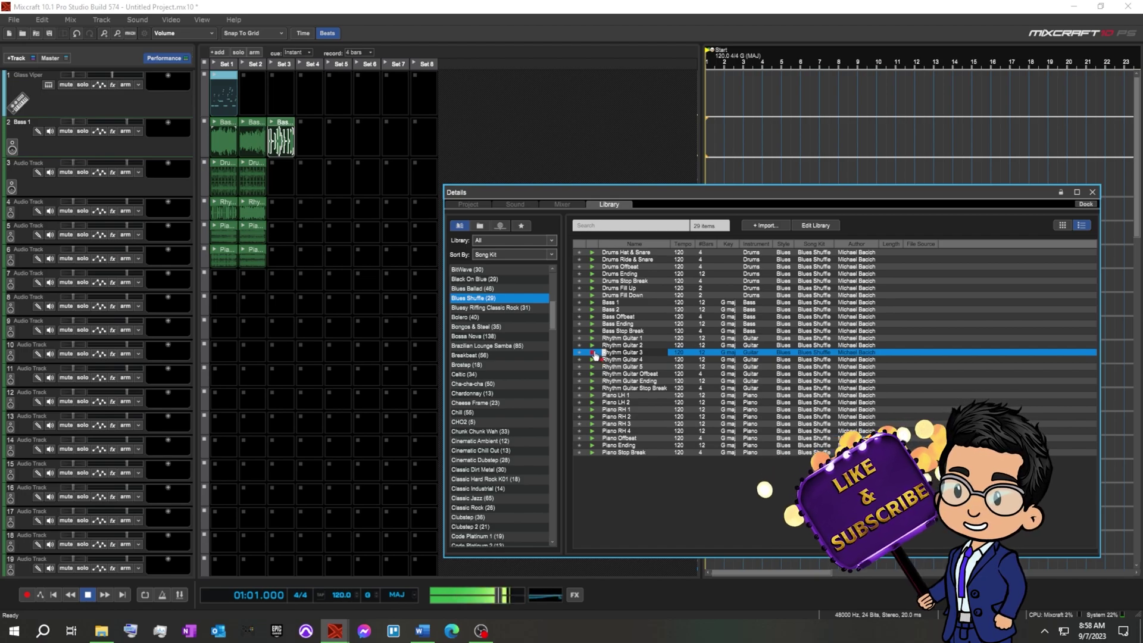
left_click(595, 353)
left_click_drag(594, 353, 275, 213)
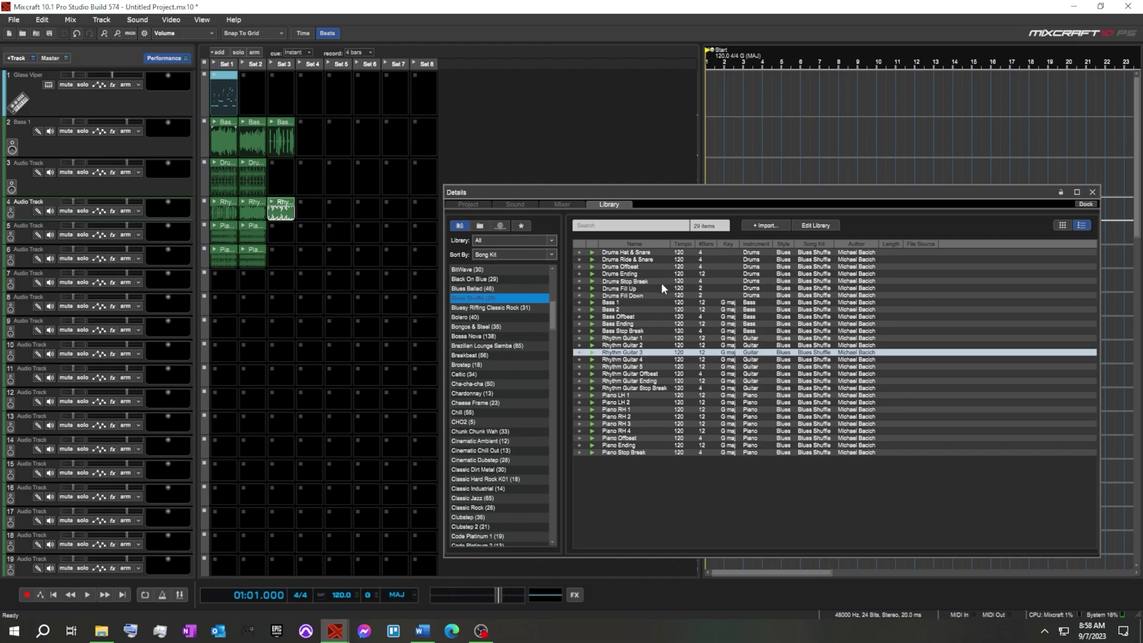
left_click_drag(662, 284, 278, 178)
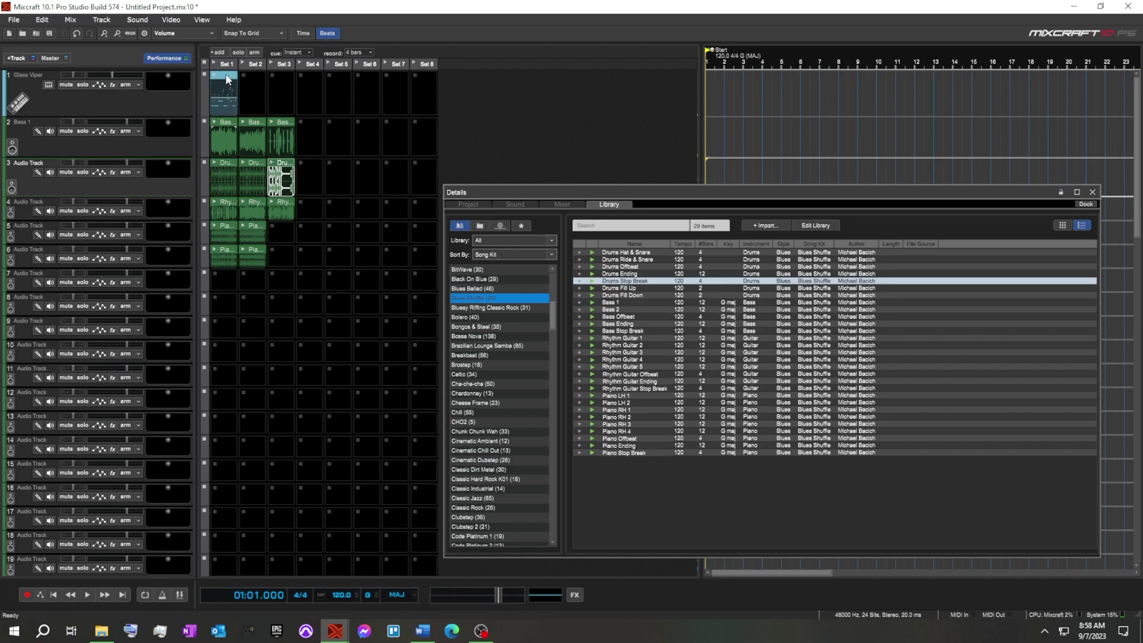
left_click(1086, 203)
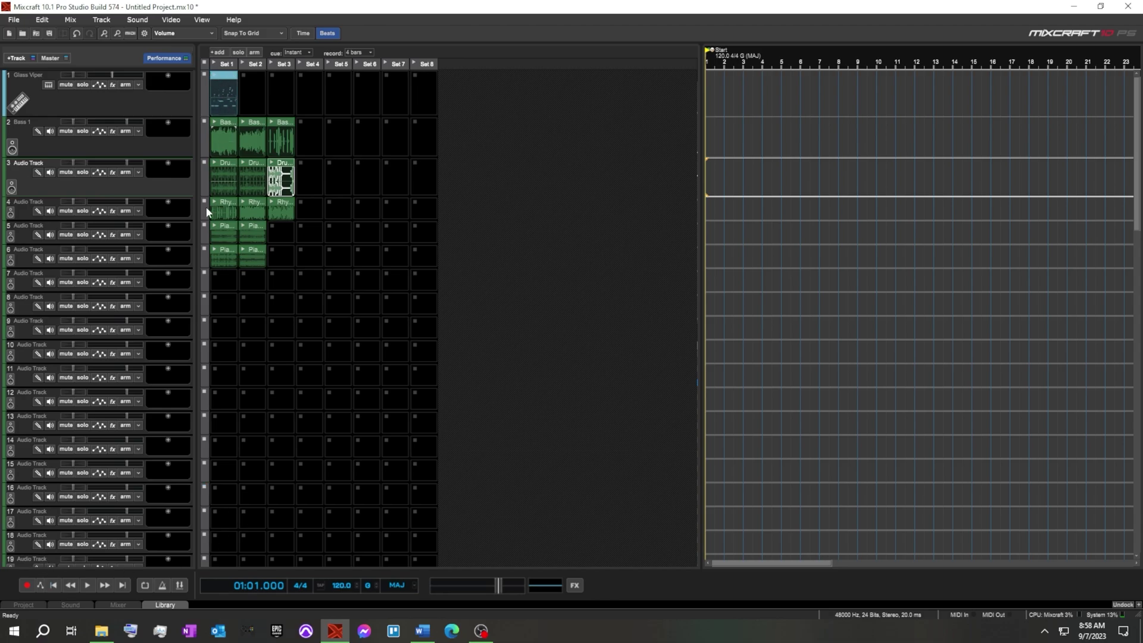
Change the clip launch cue from Instant to 1 bar.
left_click(309, 52)
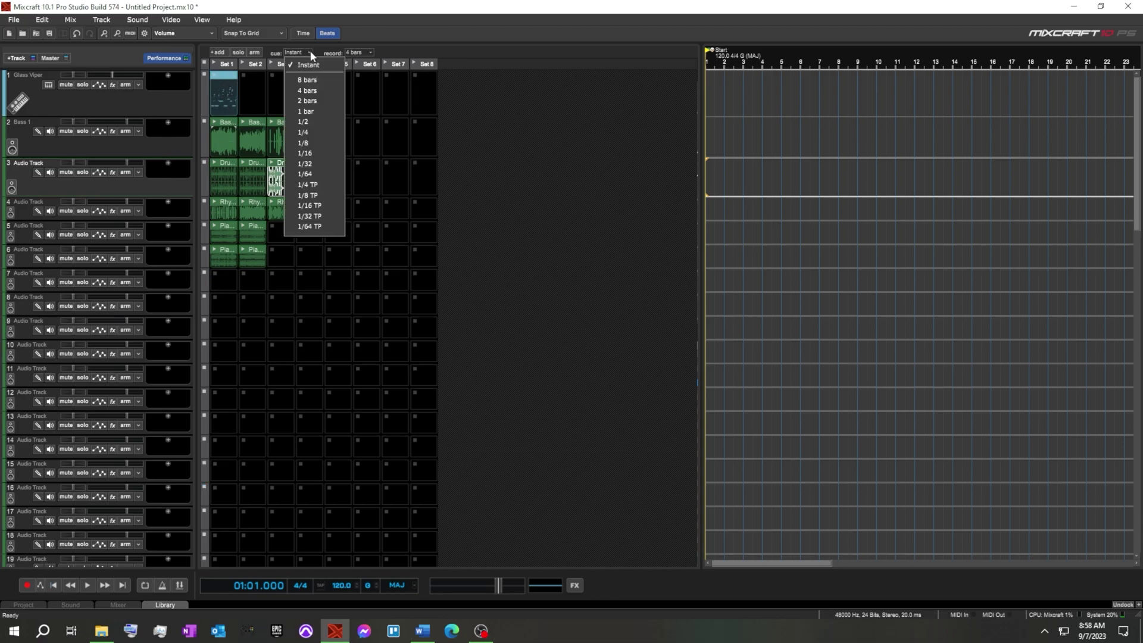
left_click(317, 112)
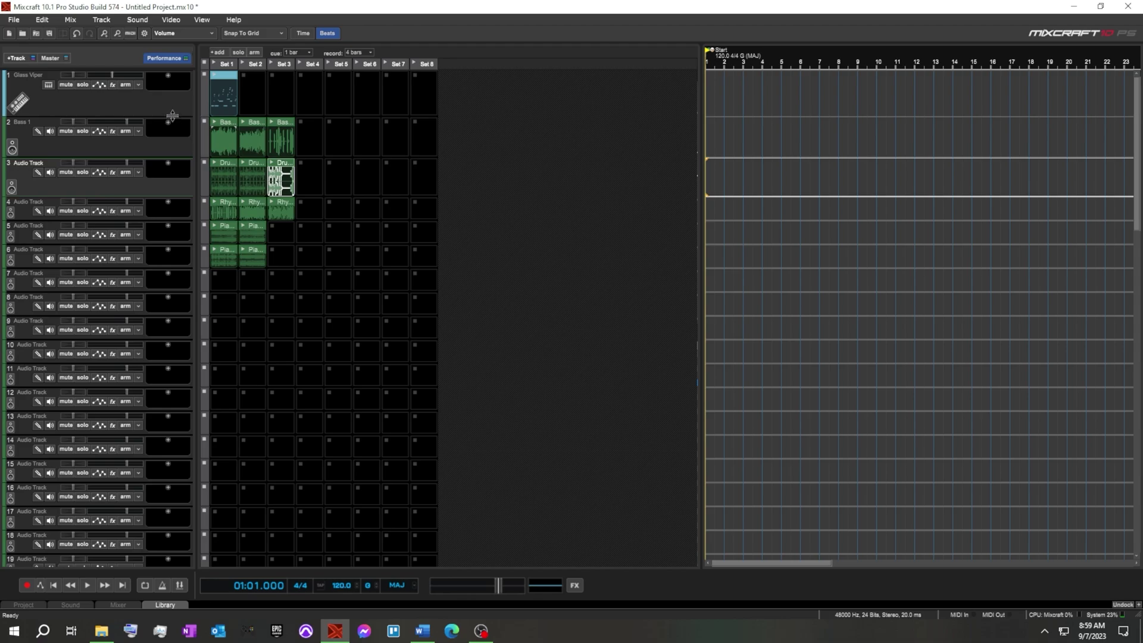
Shorten track 1's row slightly, play Set 1, then switch playback to Set 2.
left_click_drag(172, 115, 173, 109)
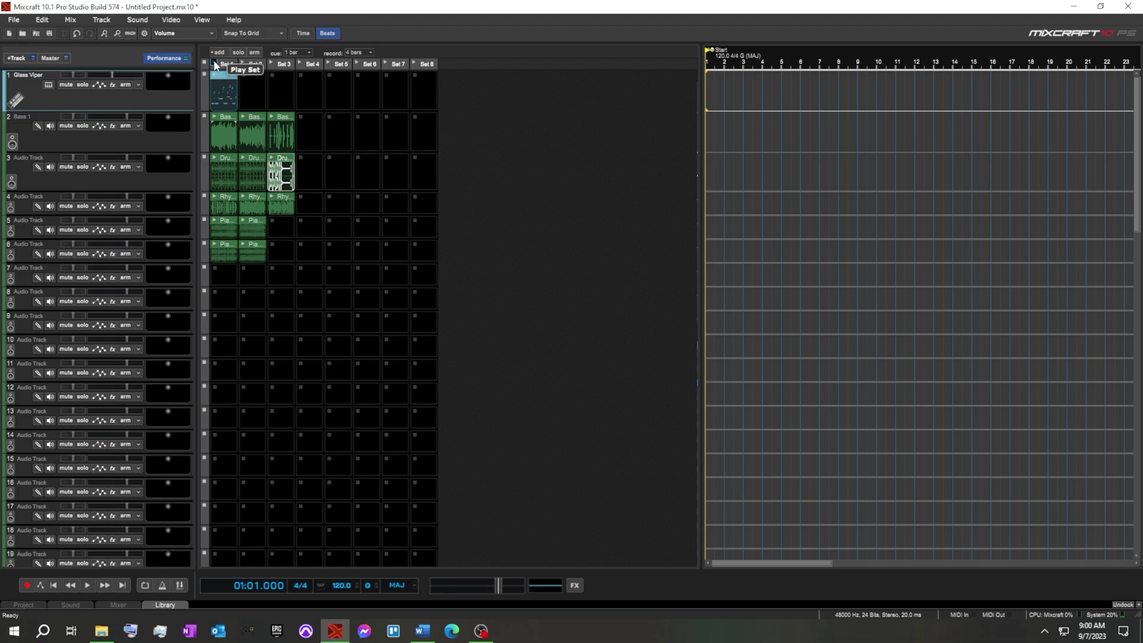
left_click(215, 64)
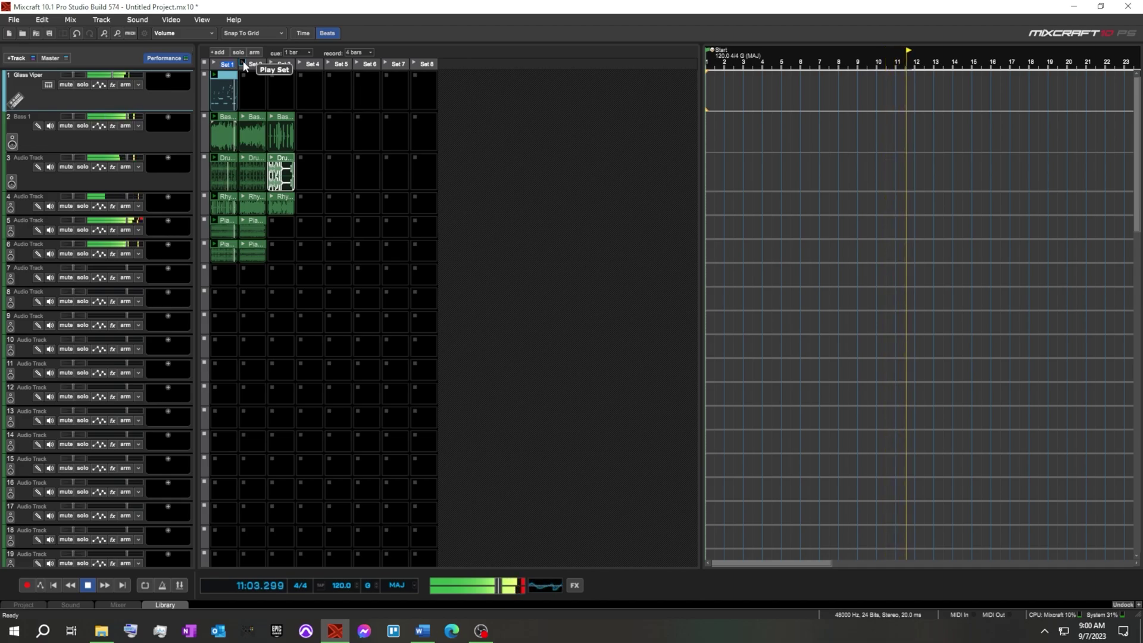
left_click(243, 63)
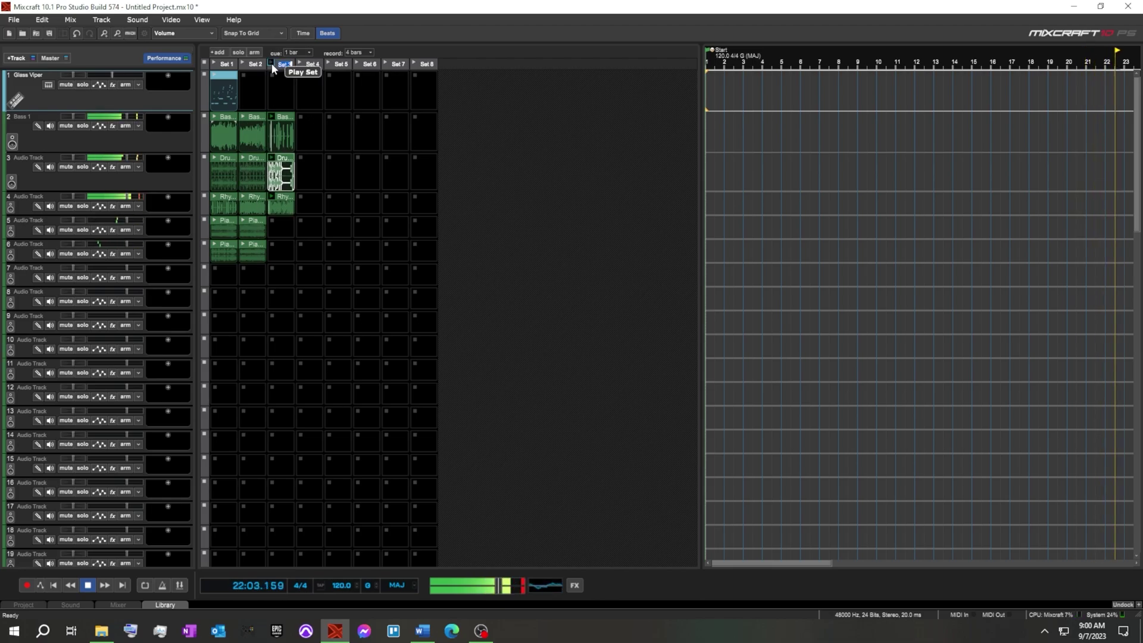
left_click(309, 55)
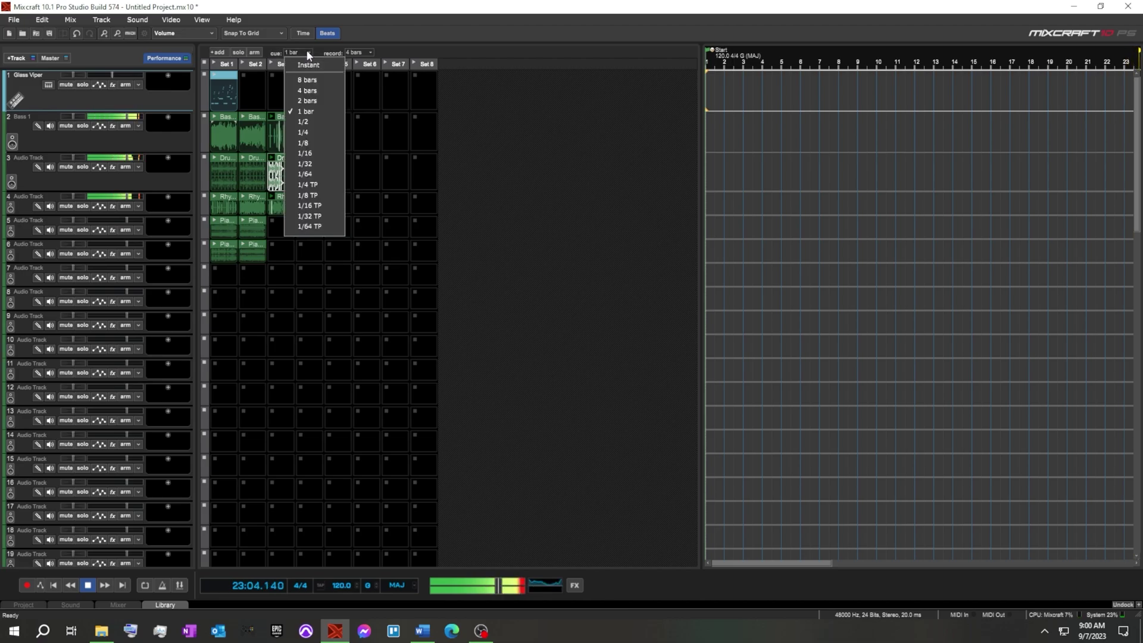
Set launch quantize to 4 bars and play Sets 3, 2 and 1 in turn.
left_click(318, 88)
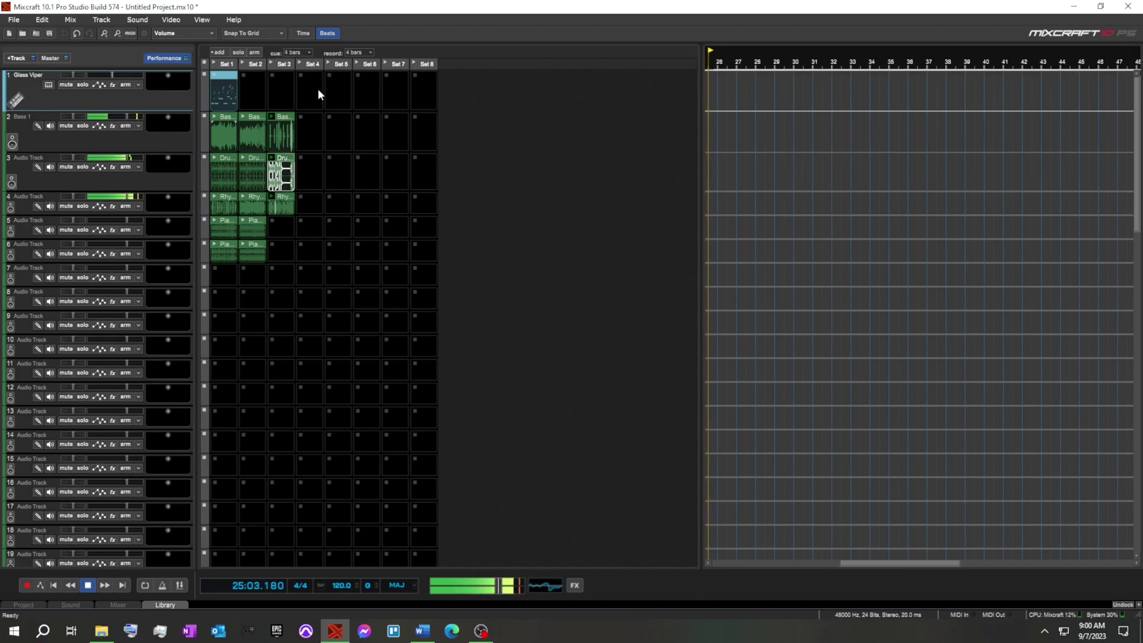
left_click(271, 64)
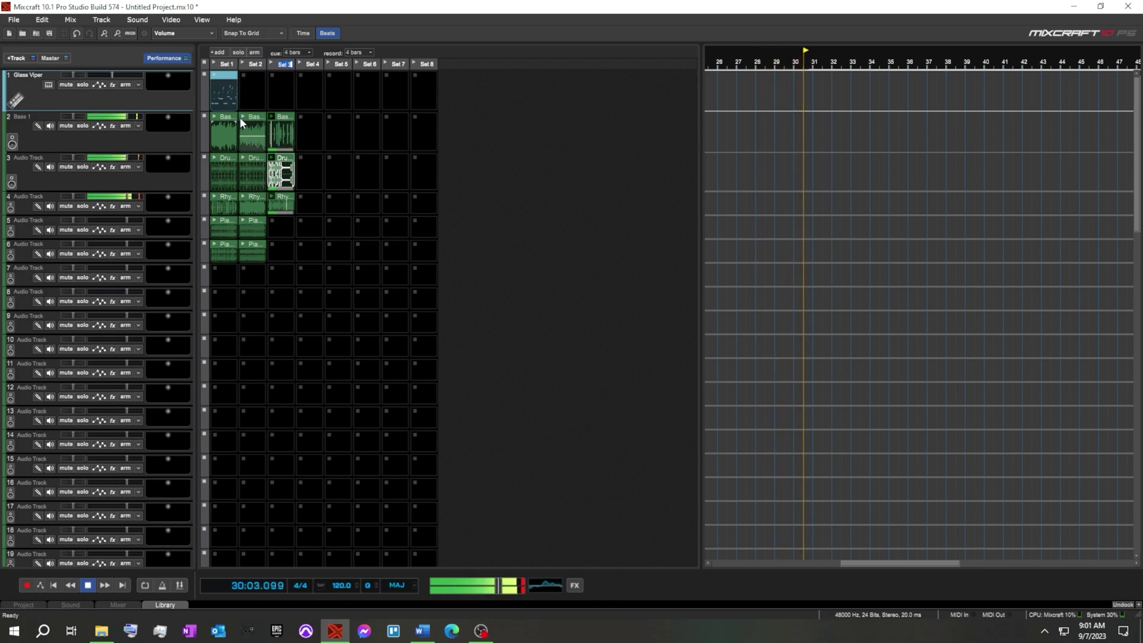
left_click(241, 61)
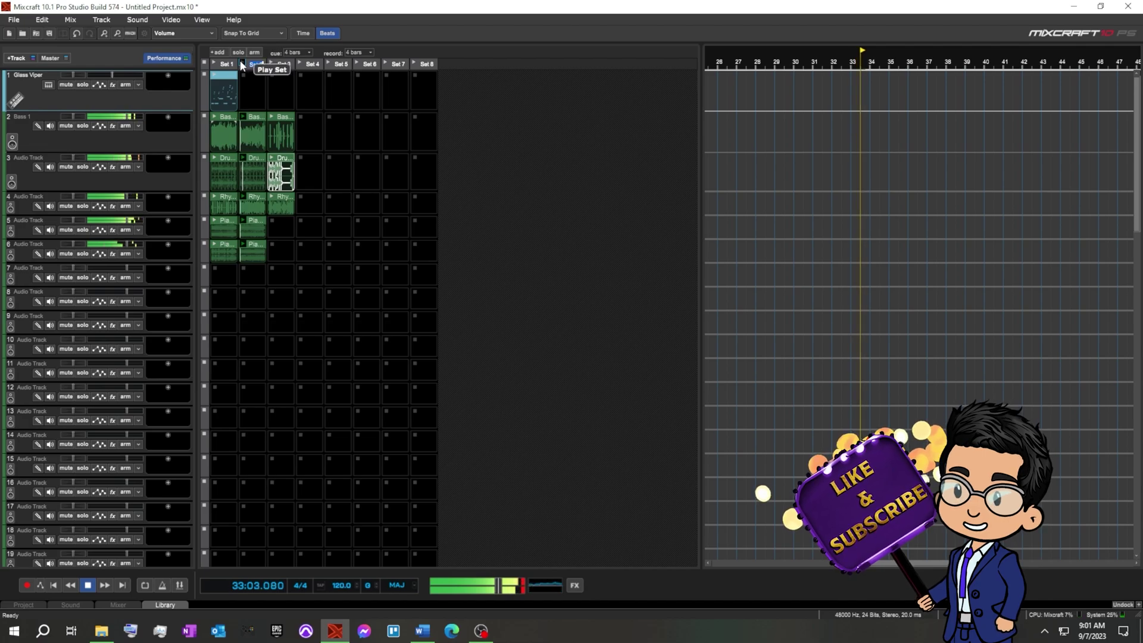
left_click(214, 64)
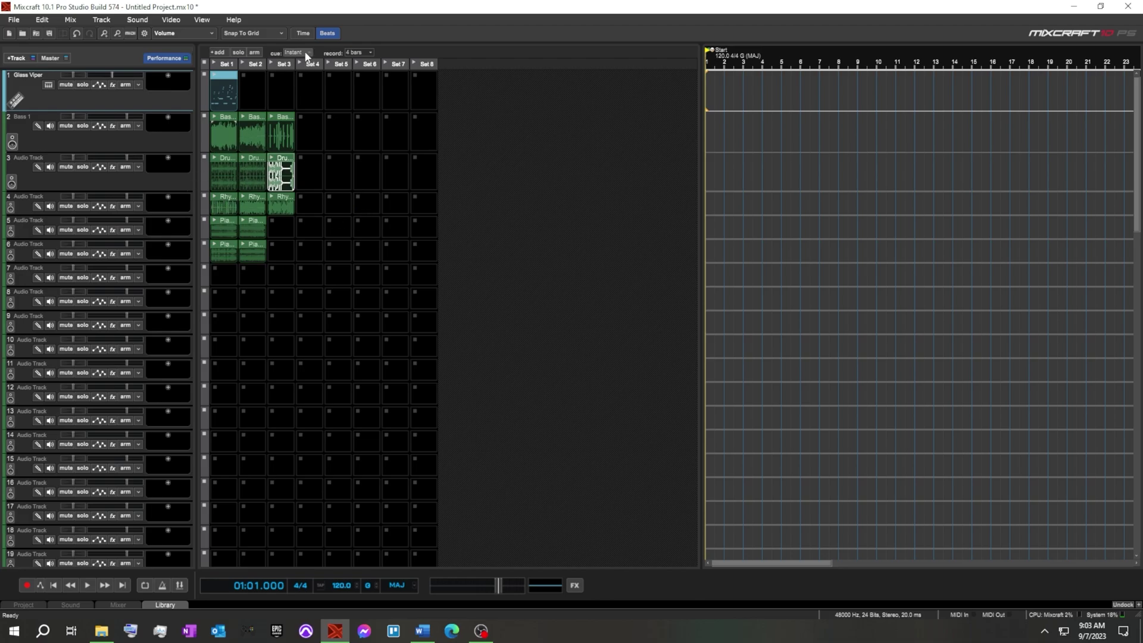
Keep launch quantize at Instant and shorten the Bass 1 and track 3 rows slightly.
left_click(308, 53)
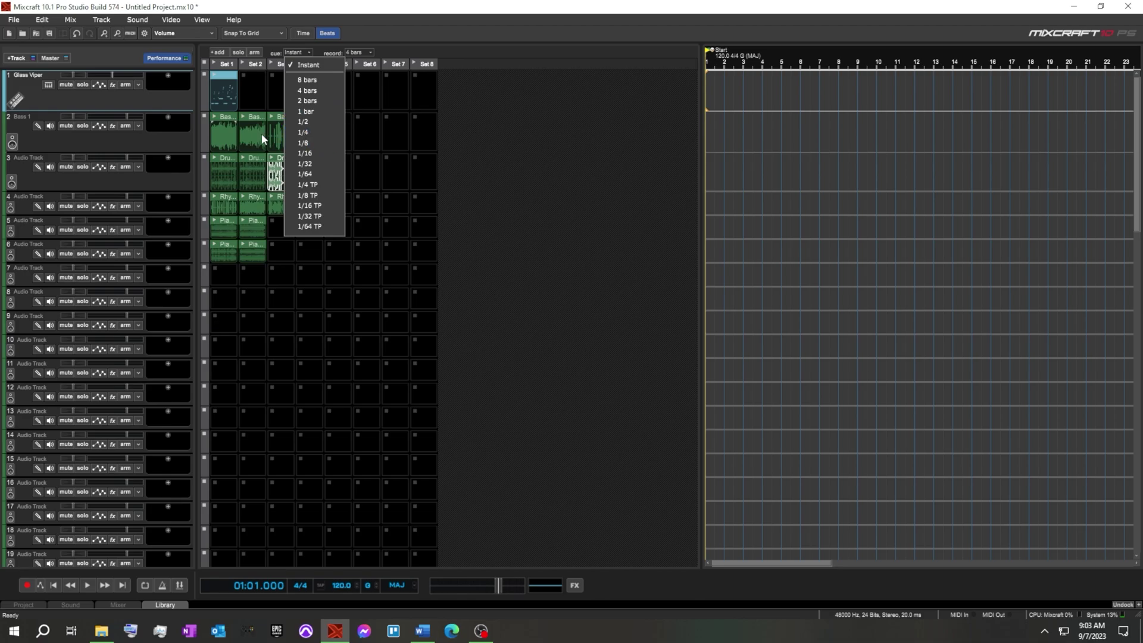
left_click(172, 142)
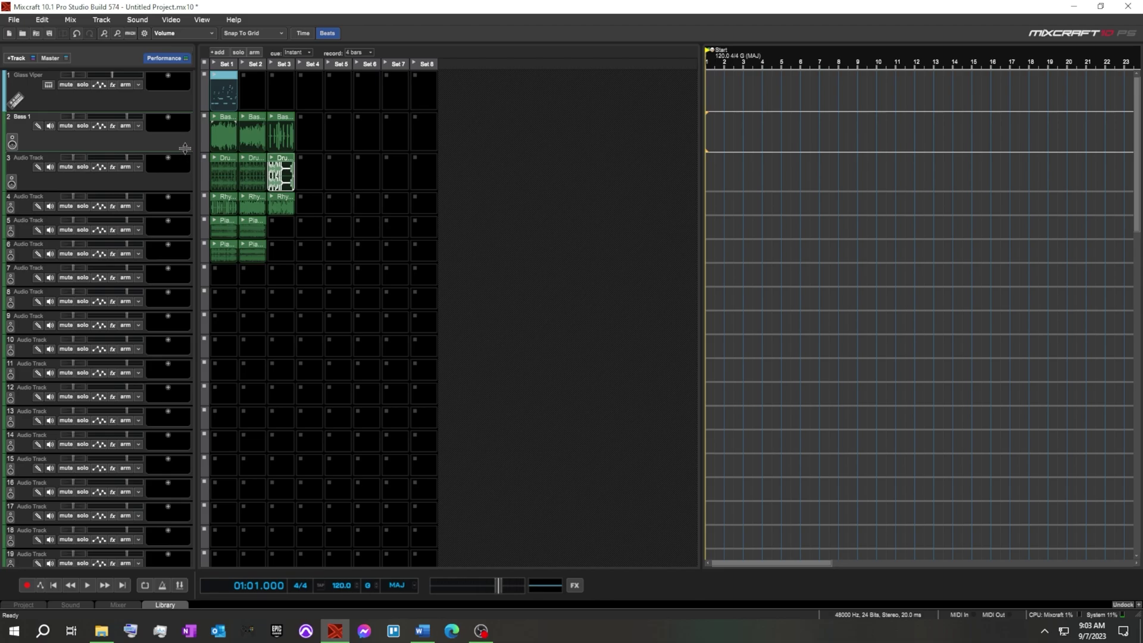
left_click_drag(184, 148, 182, 149)
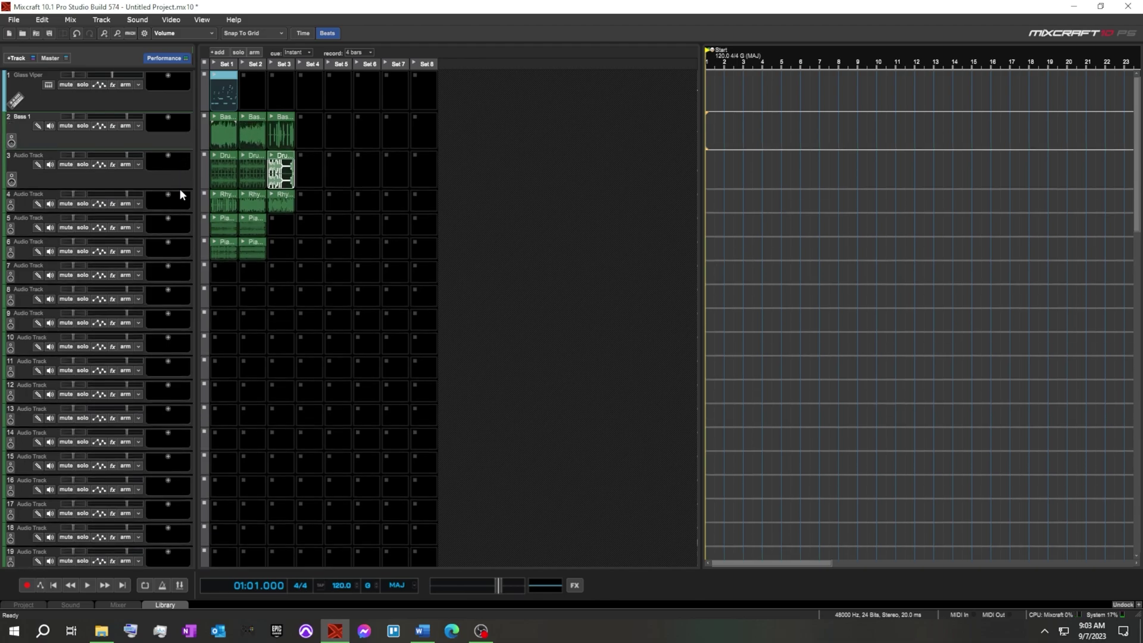
left_click_drag(180, 187, 181, 182)
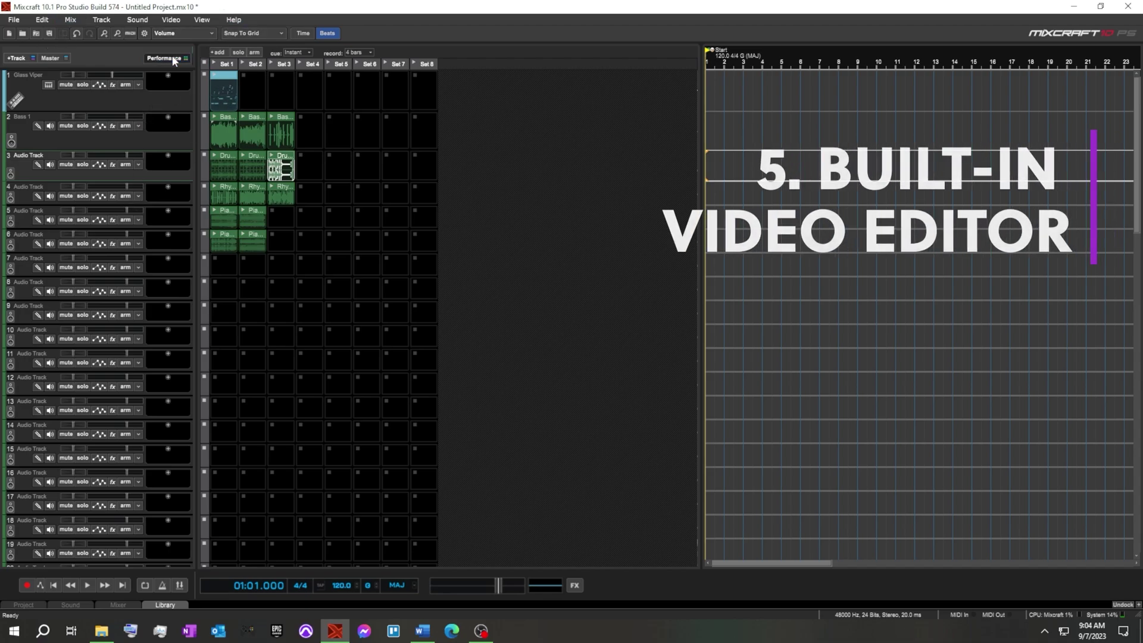
Switch from the performance grid to the timeline and size the Video Track row moderately.
left_click(187, 58)
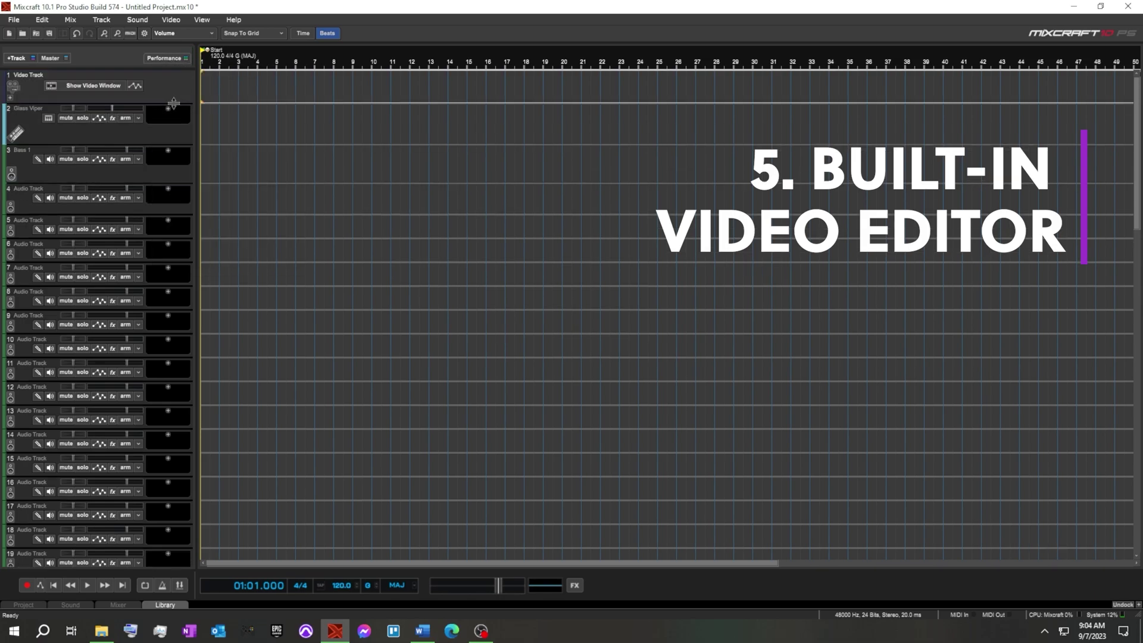
left_click_drag(176, 111, 177, 137)
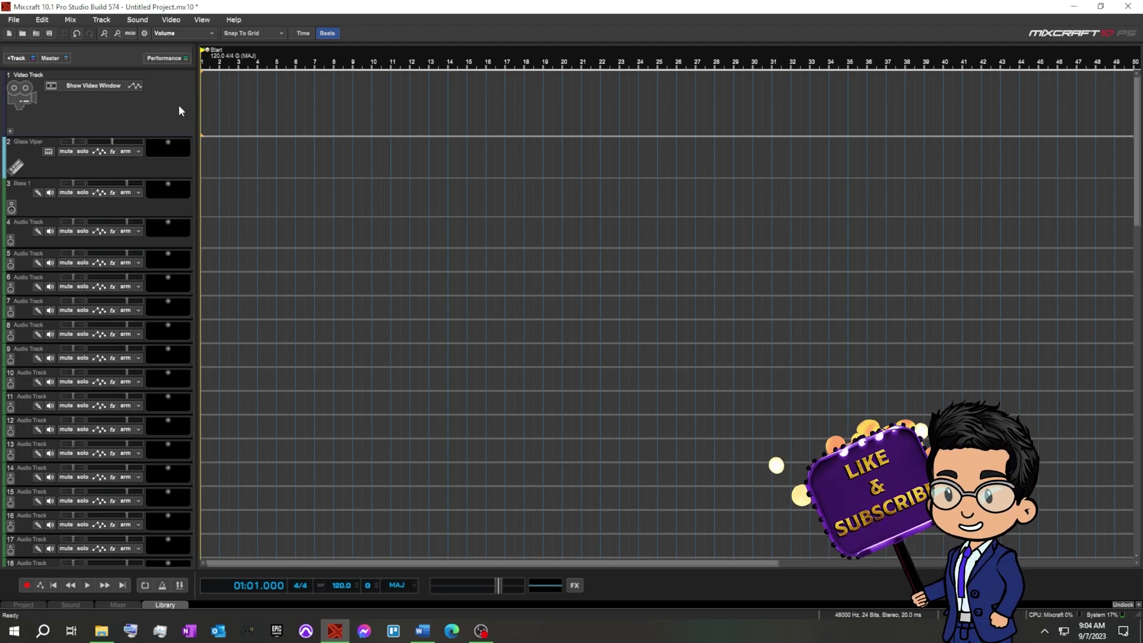
mouse_move(175, 136)
left_mouse_down()
mouse_move(174, 113)
mouse_move(174, 130)
left_mouse_up()
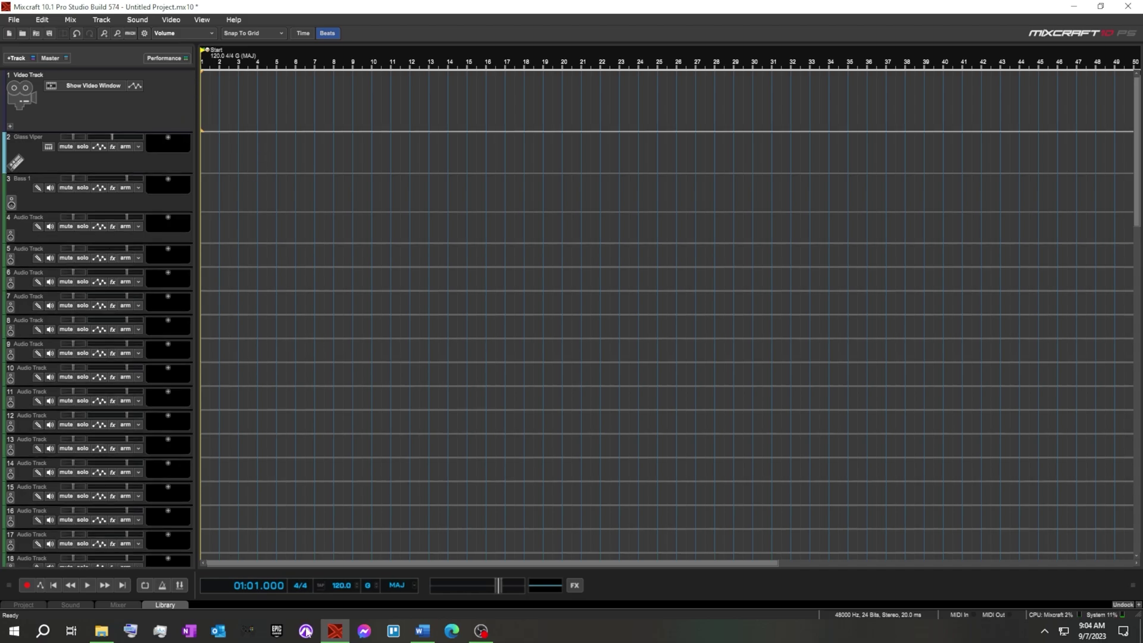
Drag Untitled (10).png from Downloads onto the Video Track and stretch it to bar 25.
left_click(102, 630)
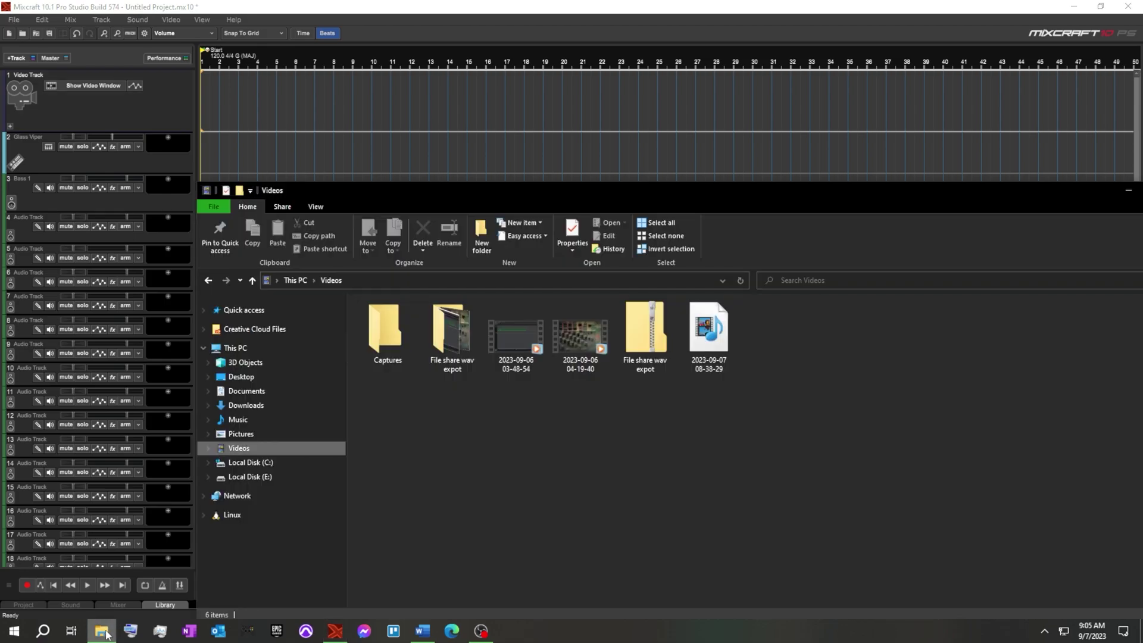
left_click(245, 405)
left_click_drag(516, 195, 720, 254)
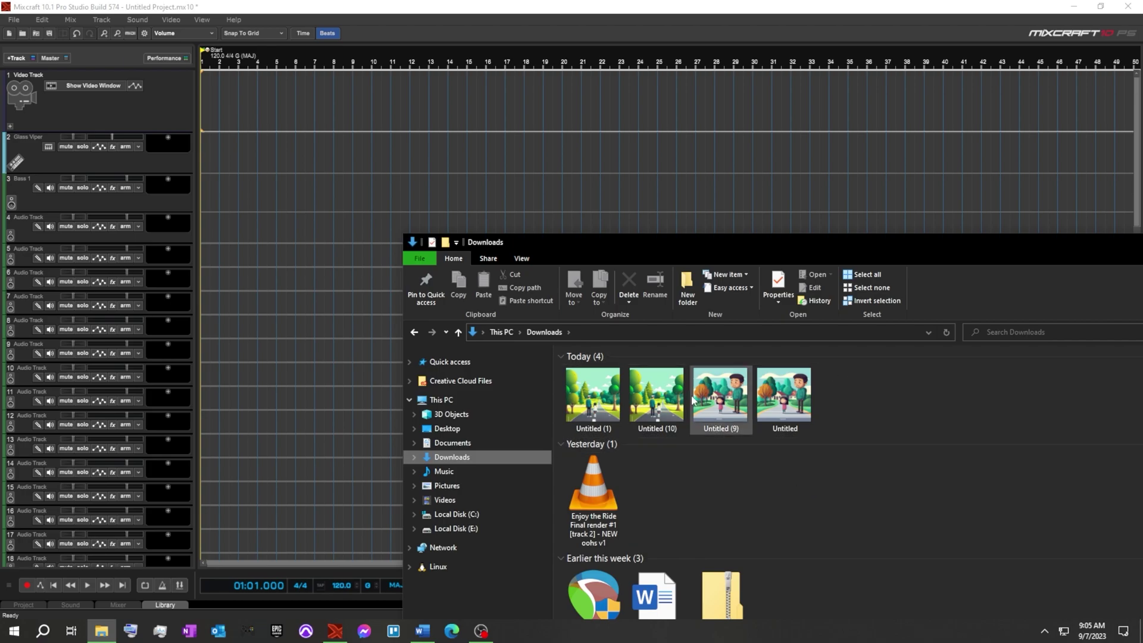
left_click_drag(656, 403, 208, 105)
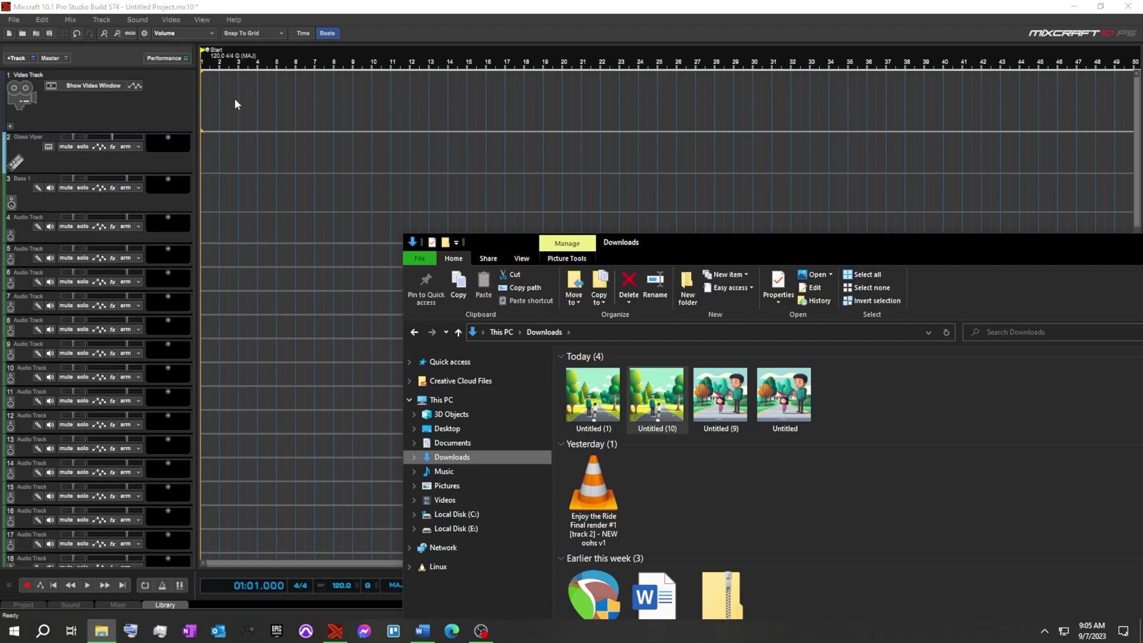
left_click_drag(249, 94, 656, 141)
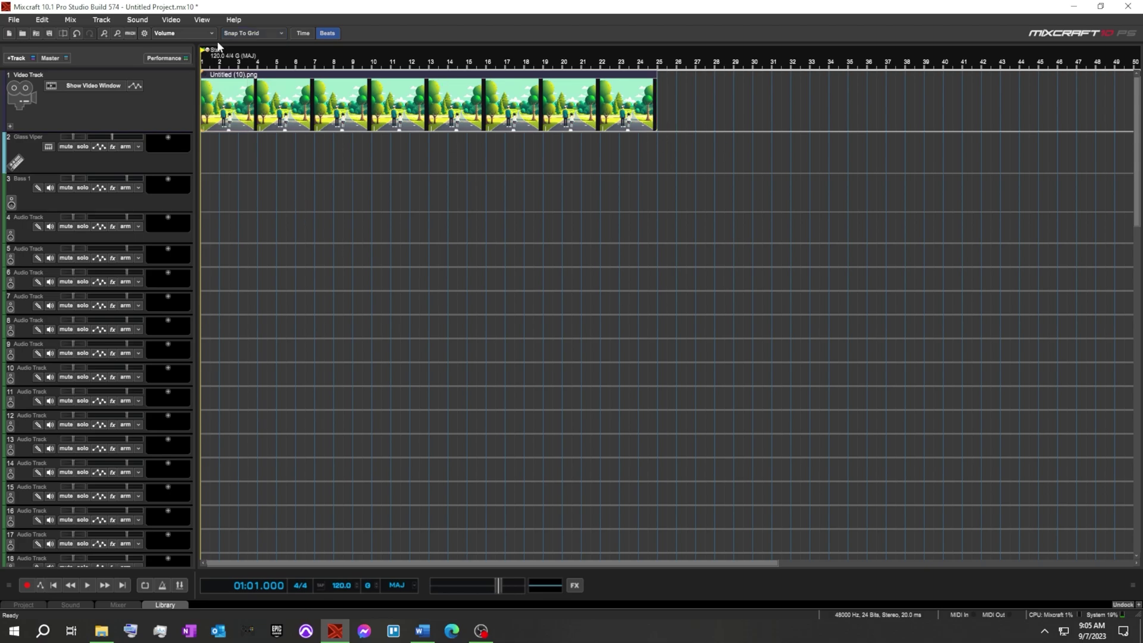
Add a scrolling text clip from the Video menu.
left_click(163, 21)
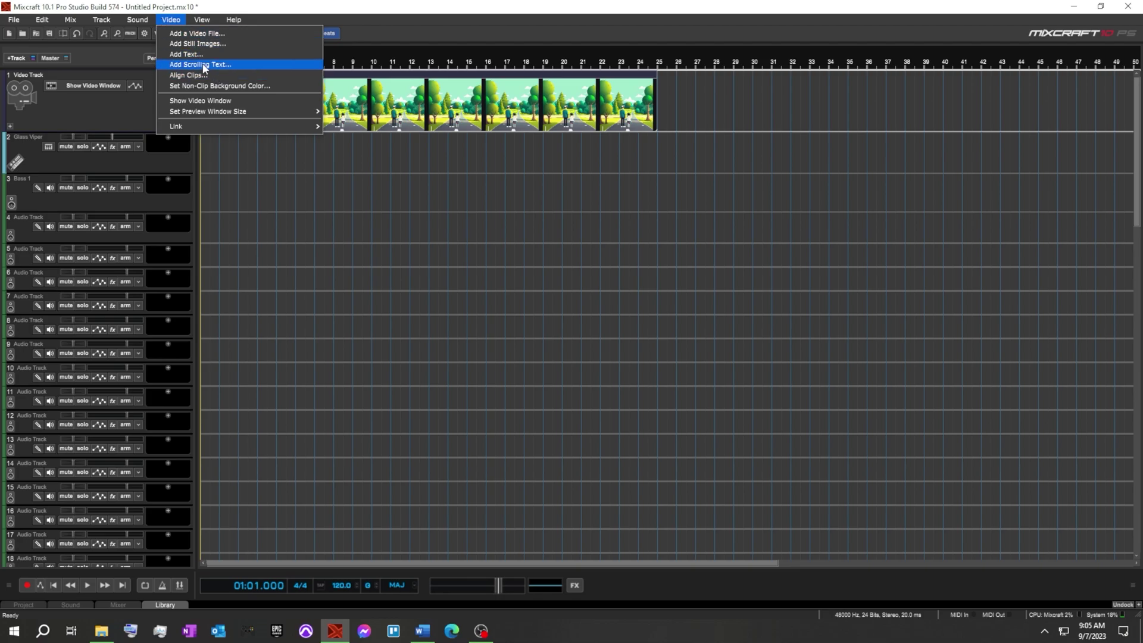
key("Escape")
left_click_drag(190, 11, 473, 76)
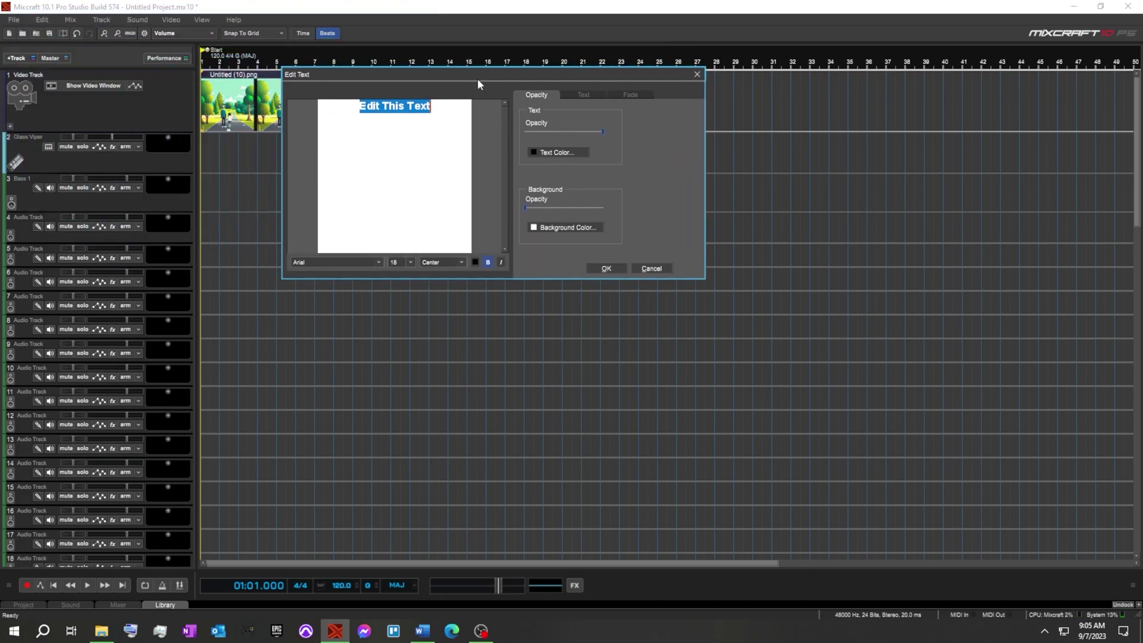
key("Return")
left_click(171, 20)
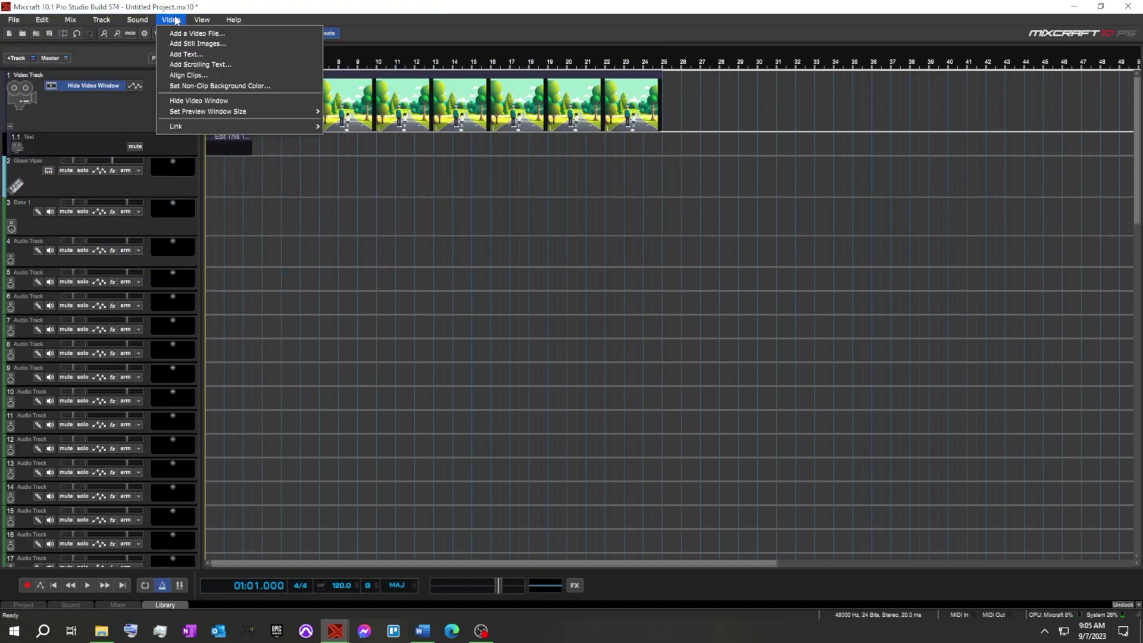
left_click(194, 67)
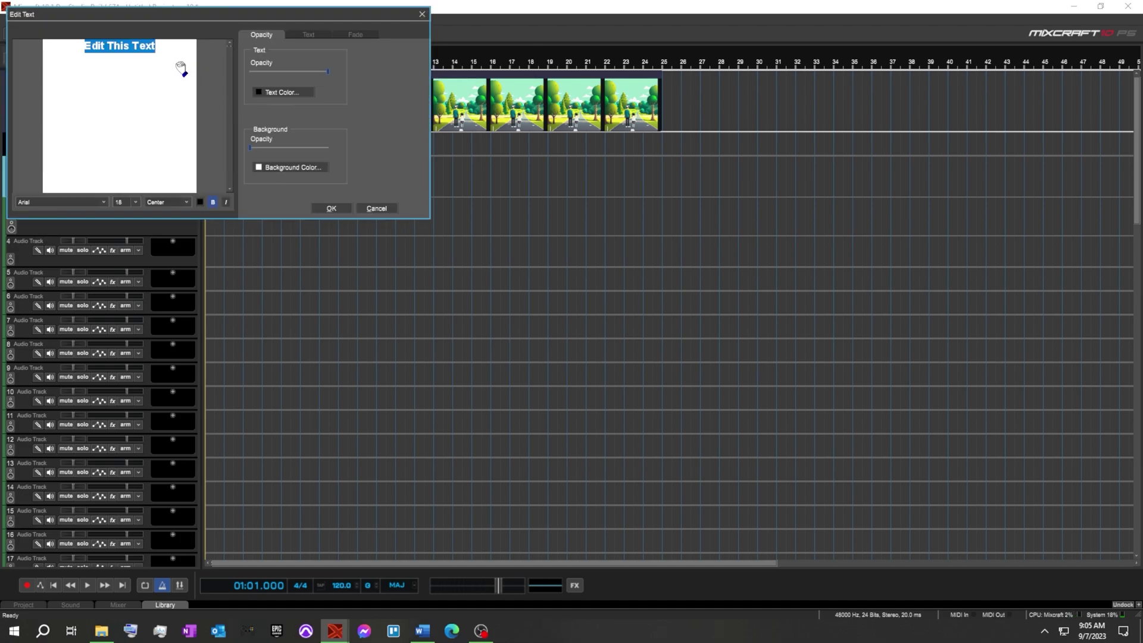
Replace the placeholder with 'Taking the kids to school' and open the text's Fade settings.
left_click(161, 47)
key("BackSpace")
key("BackSpace")
key("BackSpace")
key("BackSpace")
key("BackSpace")
key("BackSpace")
key("BackSpace")
key("BackSpace")
key("BackSpace")
key("BackSpace")
key("BackSpace")
key("BackSpace")
key("BackSpace")
key("BackSpace")
type("Taking the kids to school")
left_click(331, 207)
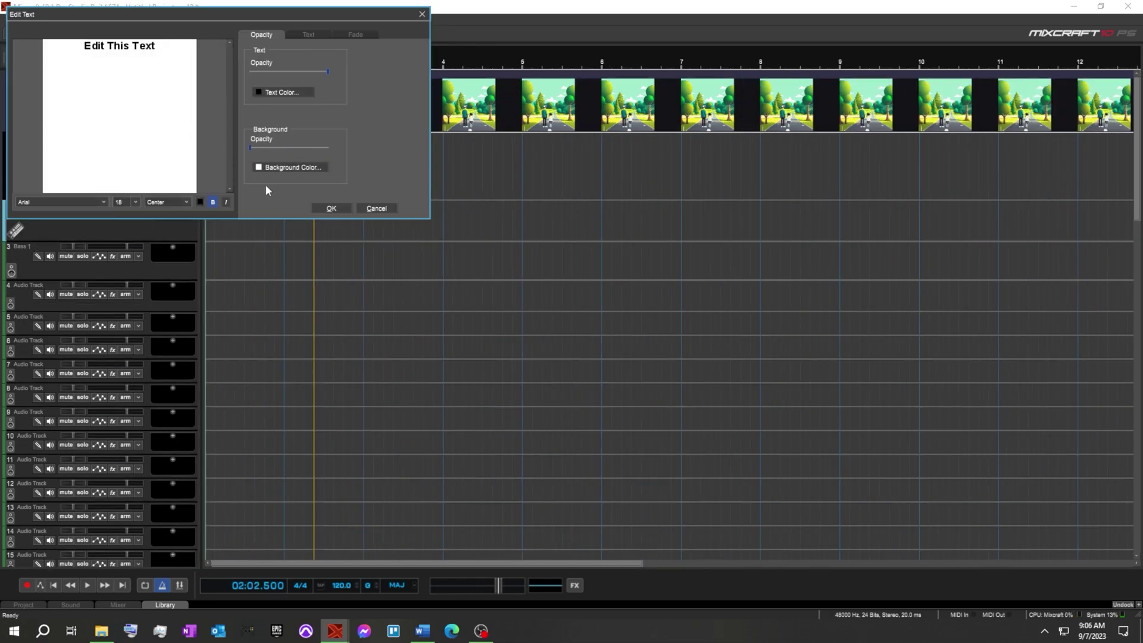
left_click(356, 35)
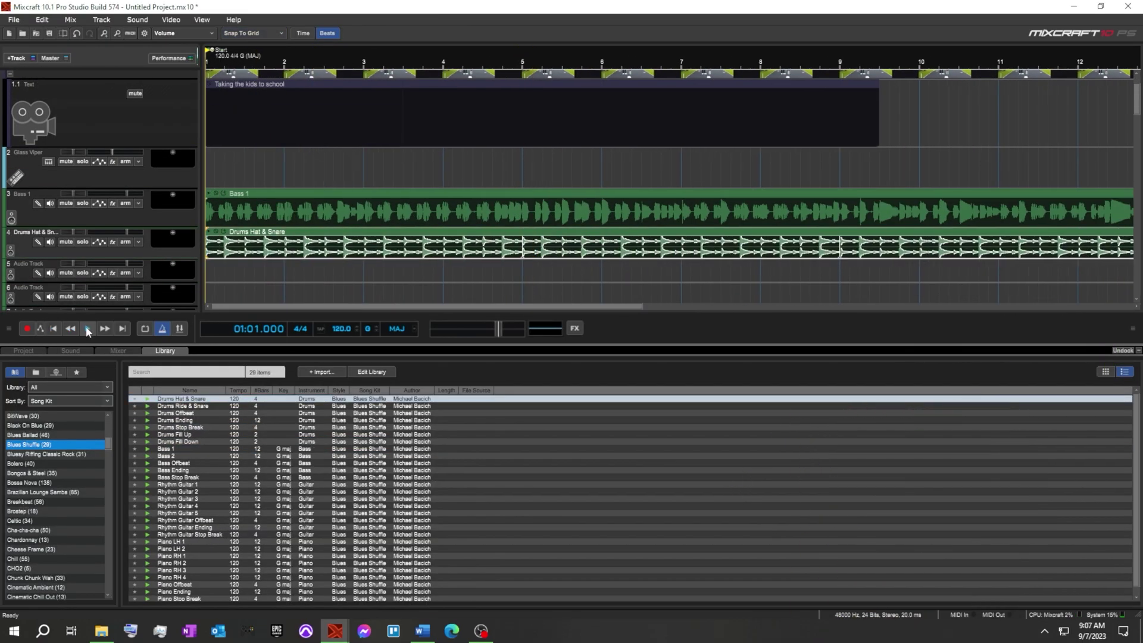
Play the project briefly, stop it, and open the 720 x 480 Video Preview window.
left_click(88, 329)
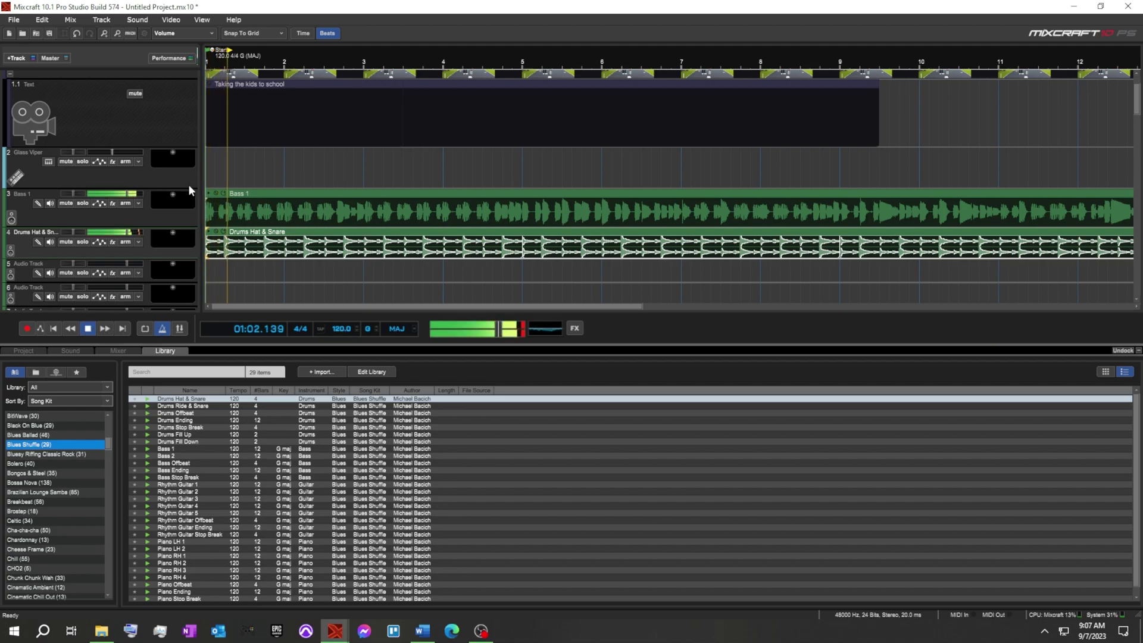
scroll(176, 171, "up", 1)
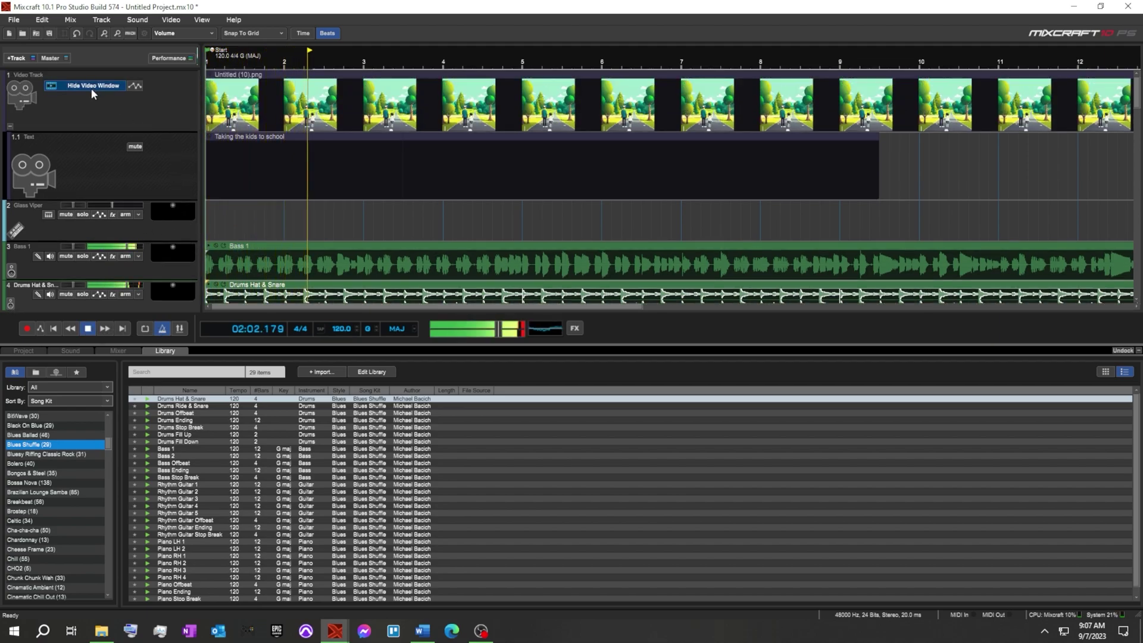
right_click(162, 329)
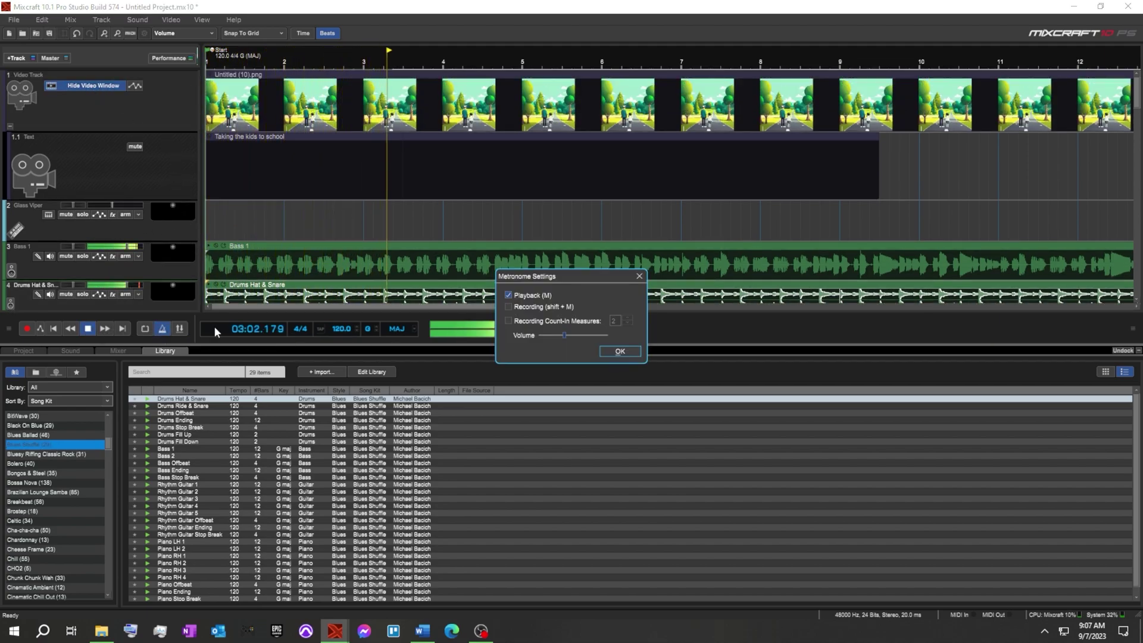
left_click(620, 351)
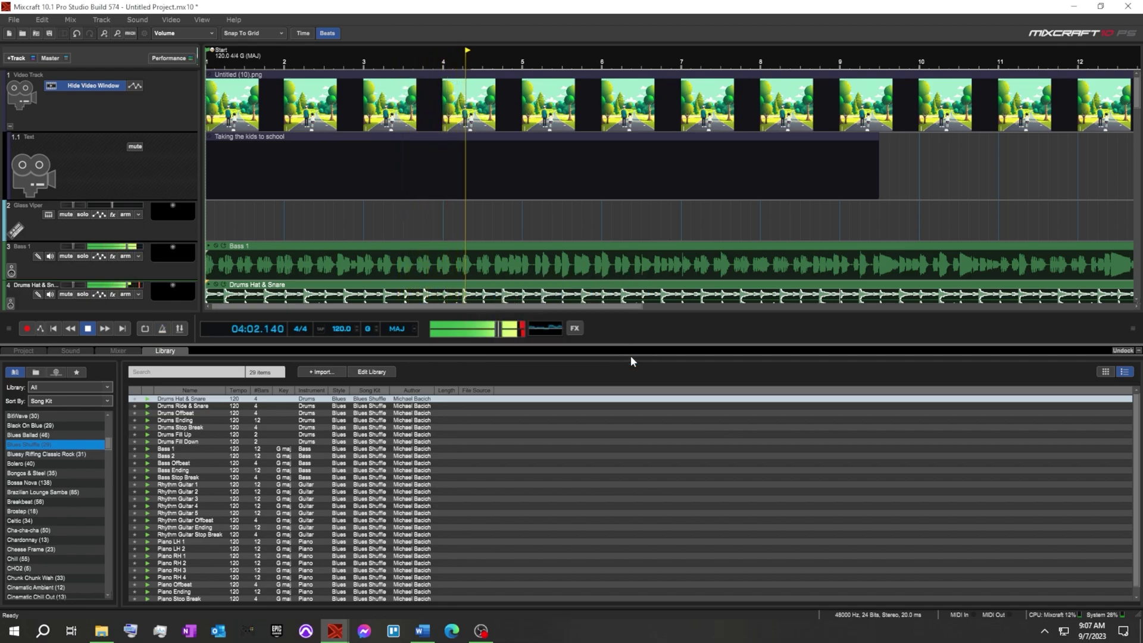
left_click(88, 330)
left_click(107, 84)
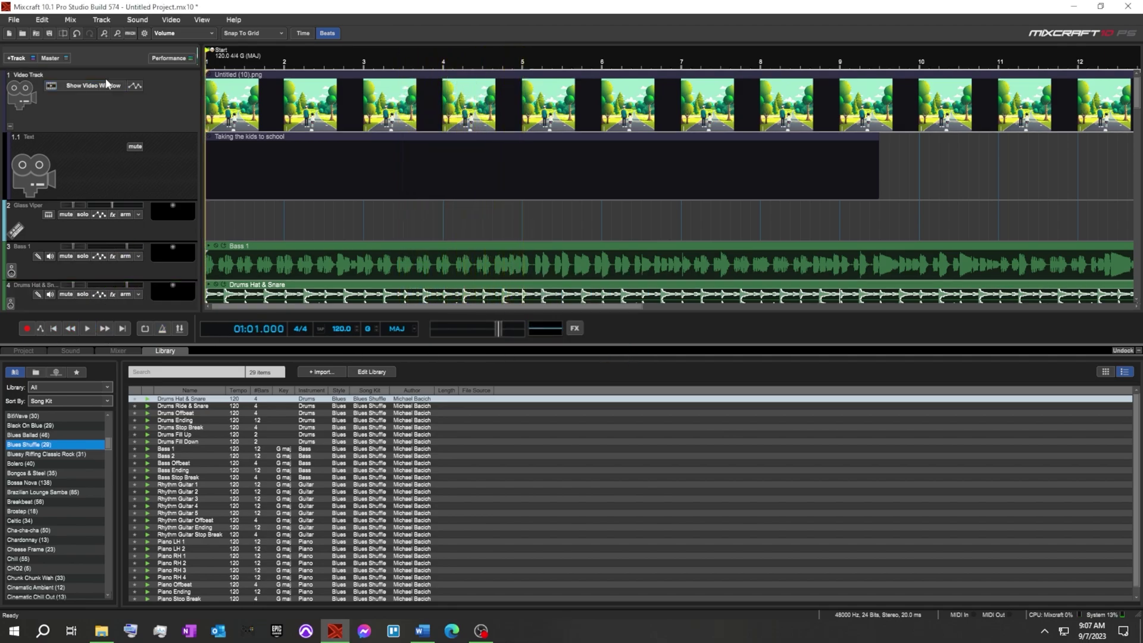
left_click(106, 85)
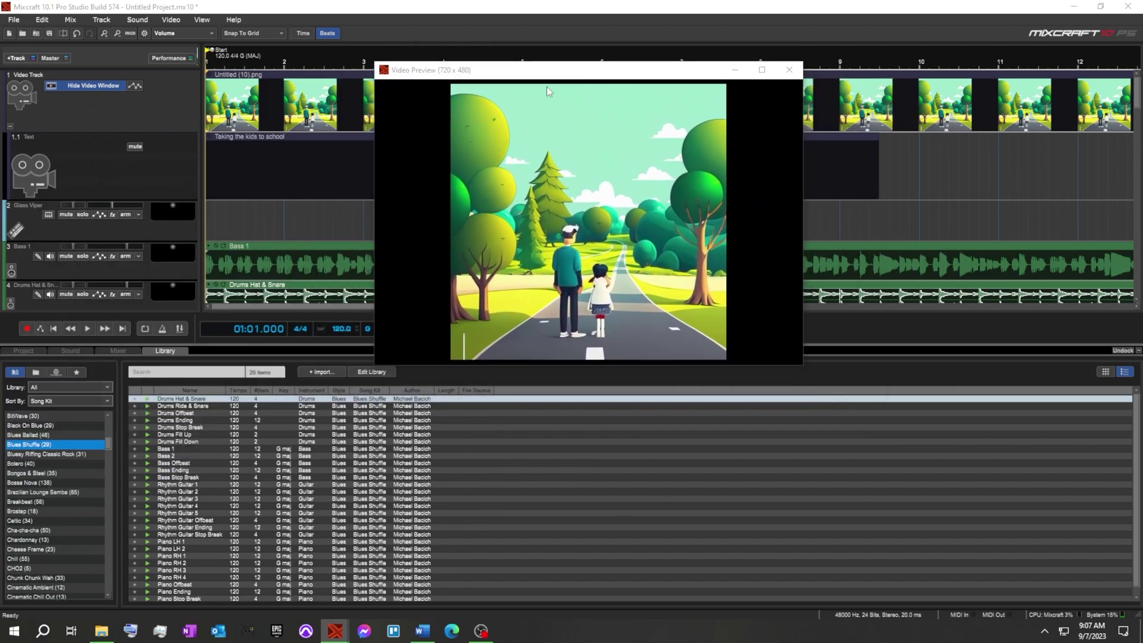
Play the project once with the video preview, stop it, then close the Video Preview window.
left_click(87, 329)
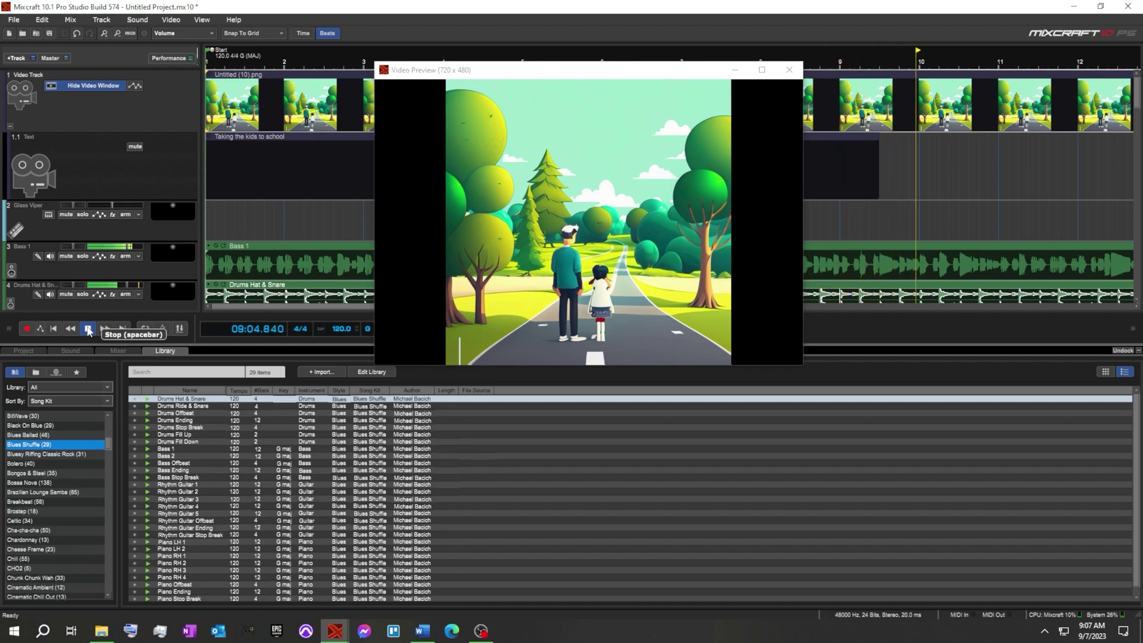
left_click(88, 329)
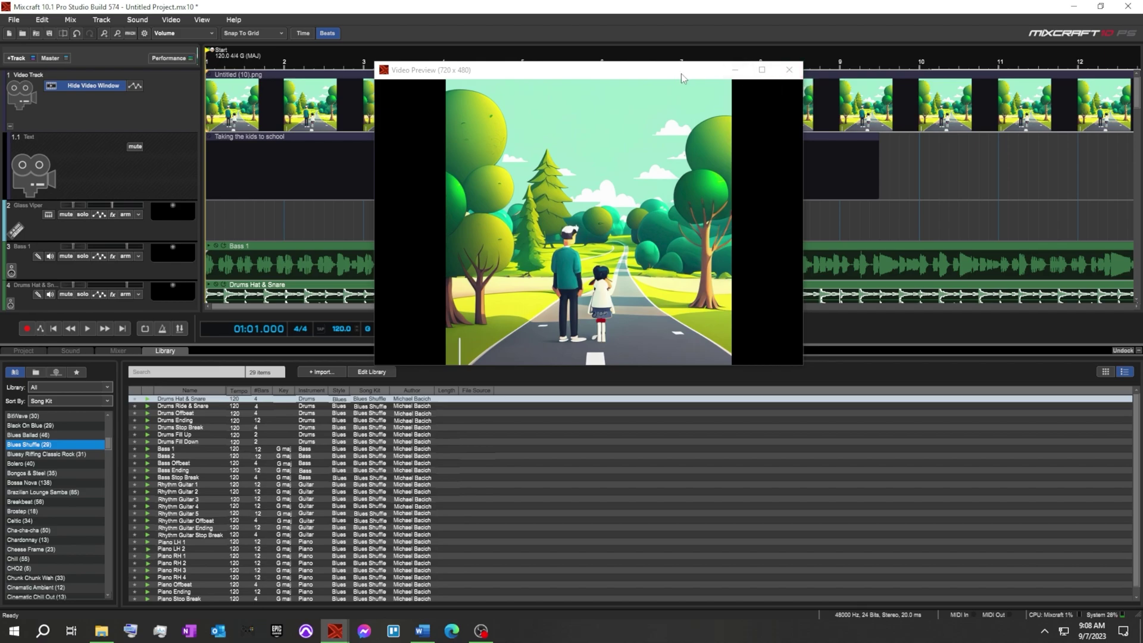
left_click_drag(680, 73, 545, 51)
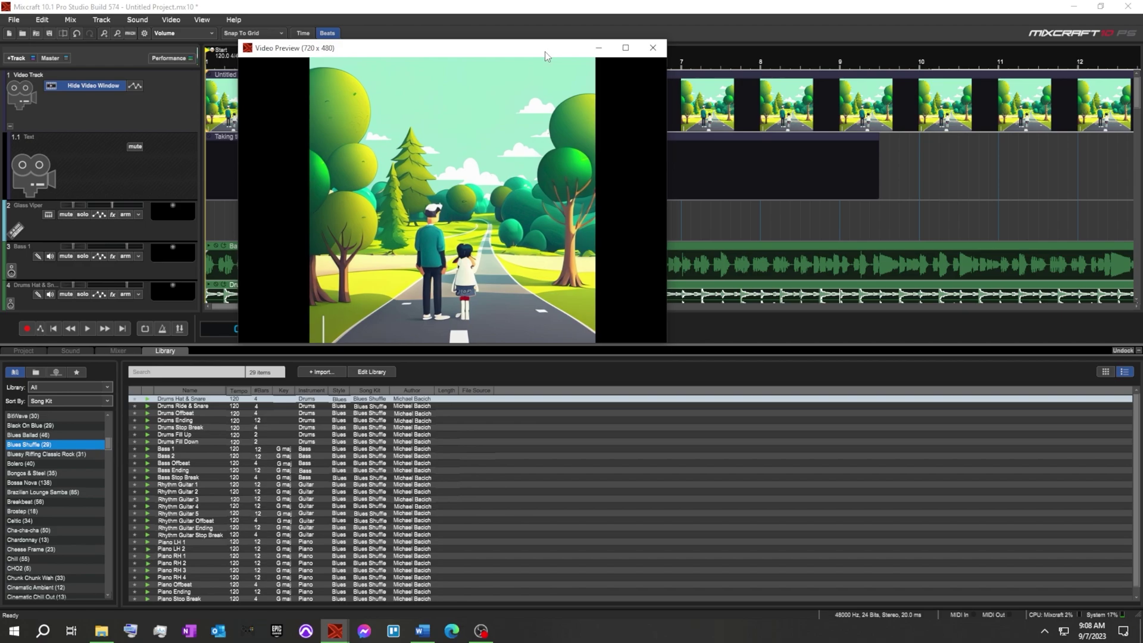
left_click_drag(545, 51, 696, 47)
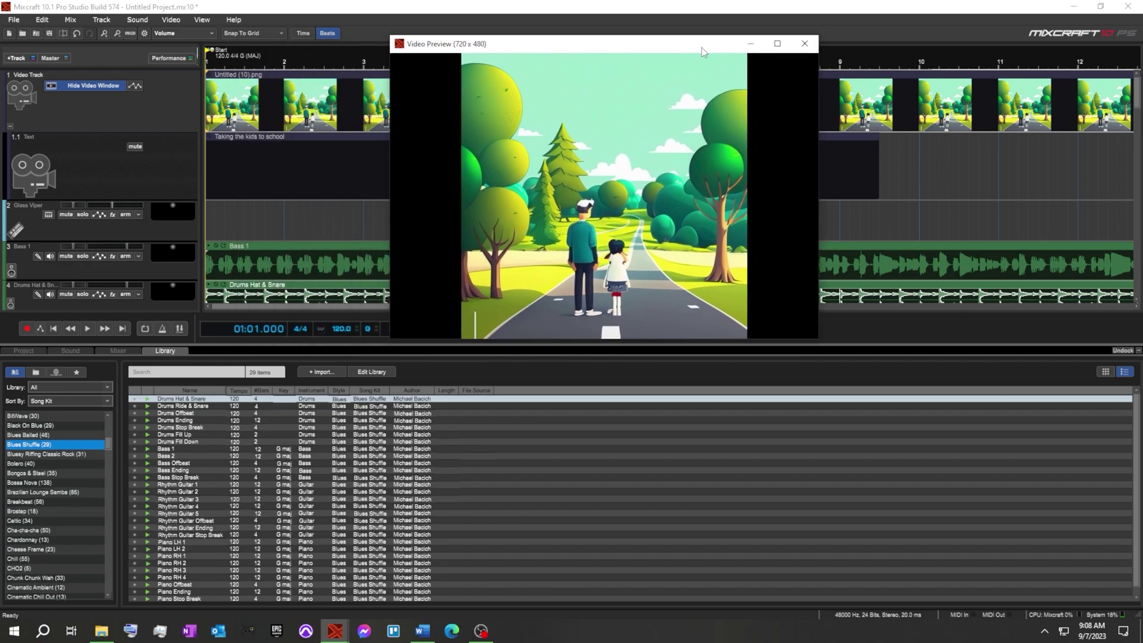
left_click(752, 47)
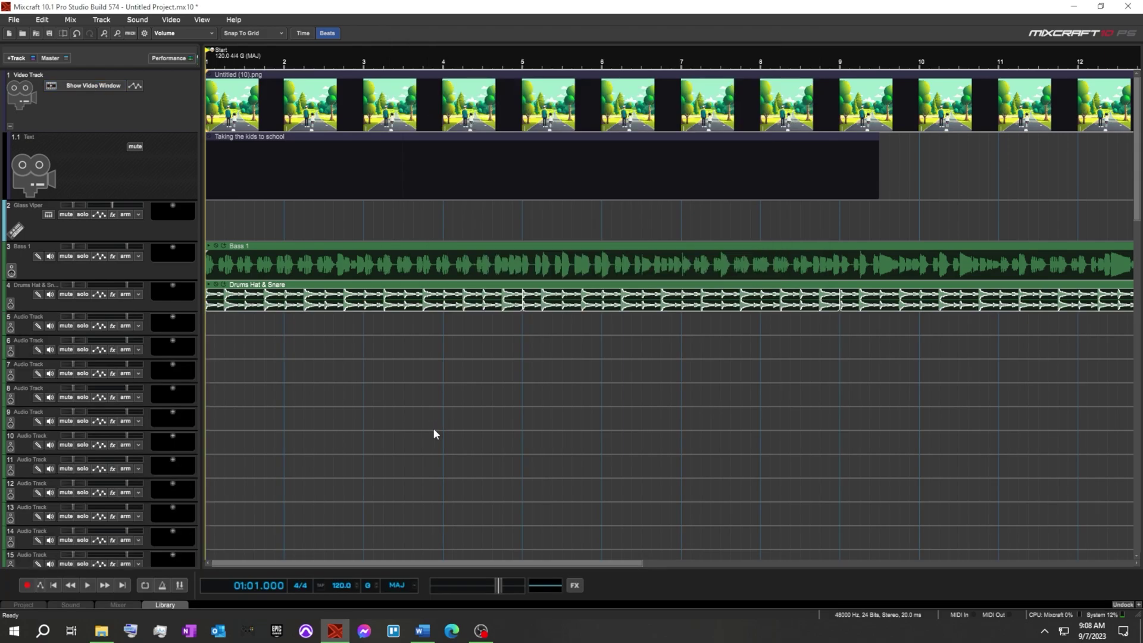
Show the Mixer tab and float it as a Details window with Ctrl+M.
left_click(118, 604)
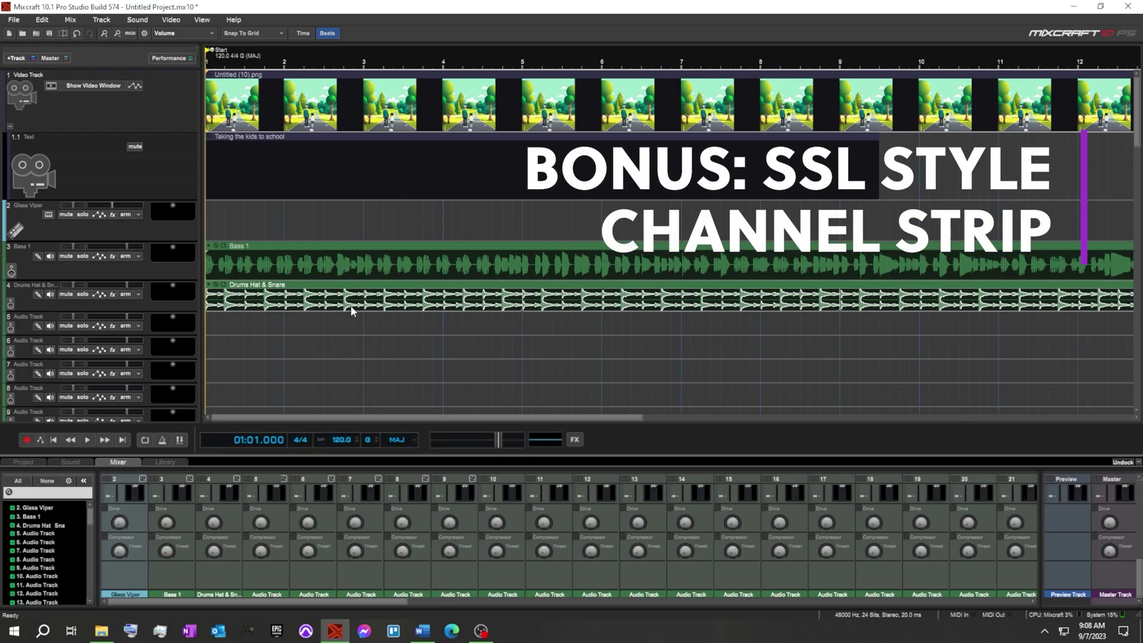
key("ctrl+m")
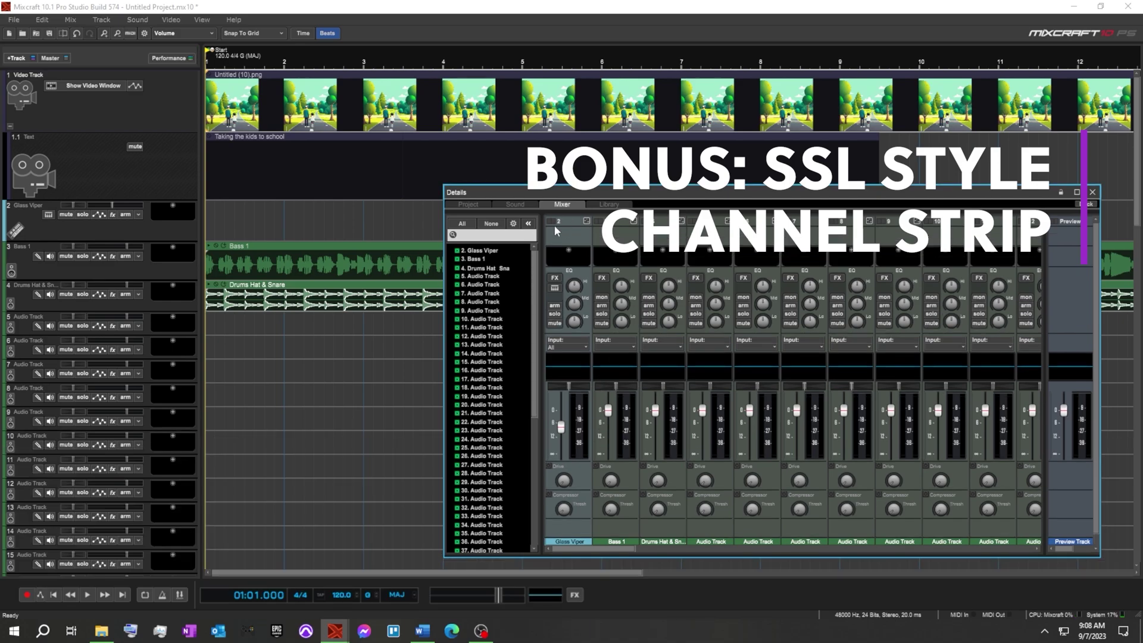
In Mixer Panel Preferences, enable Parametric EQ and Gain, moving Gain below Frequency View.
left_click(512, 224)
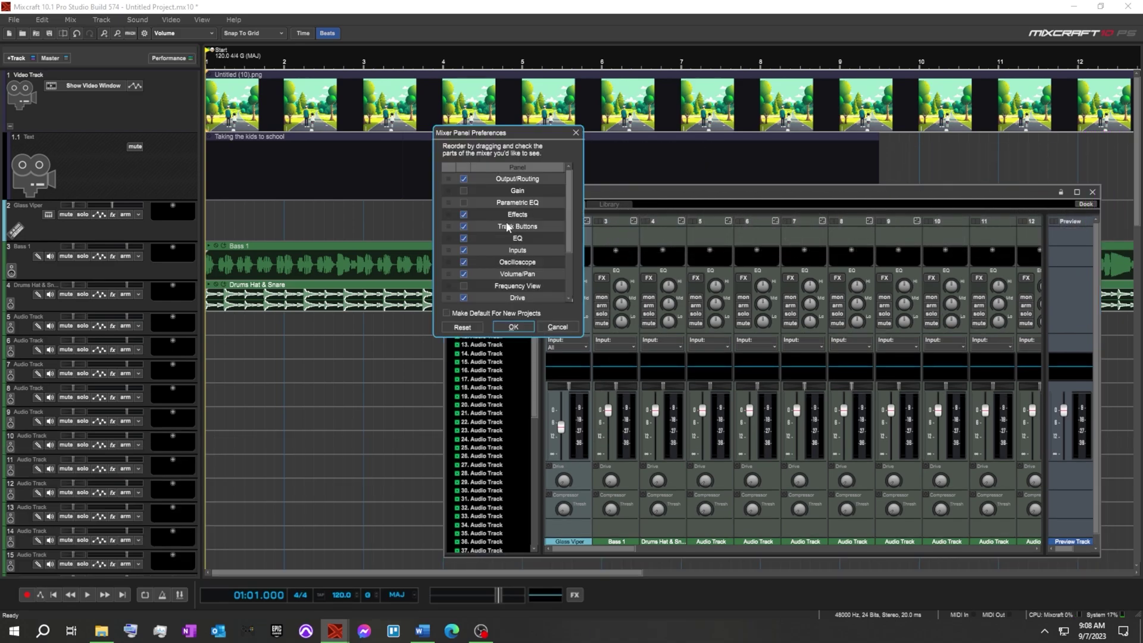
left_click(464, 202)
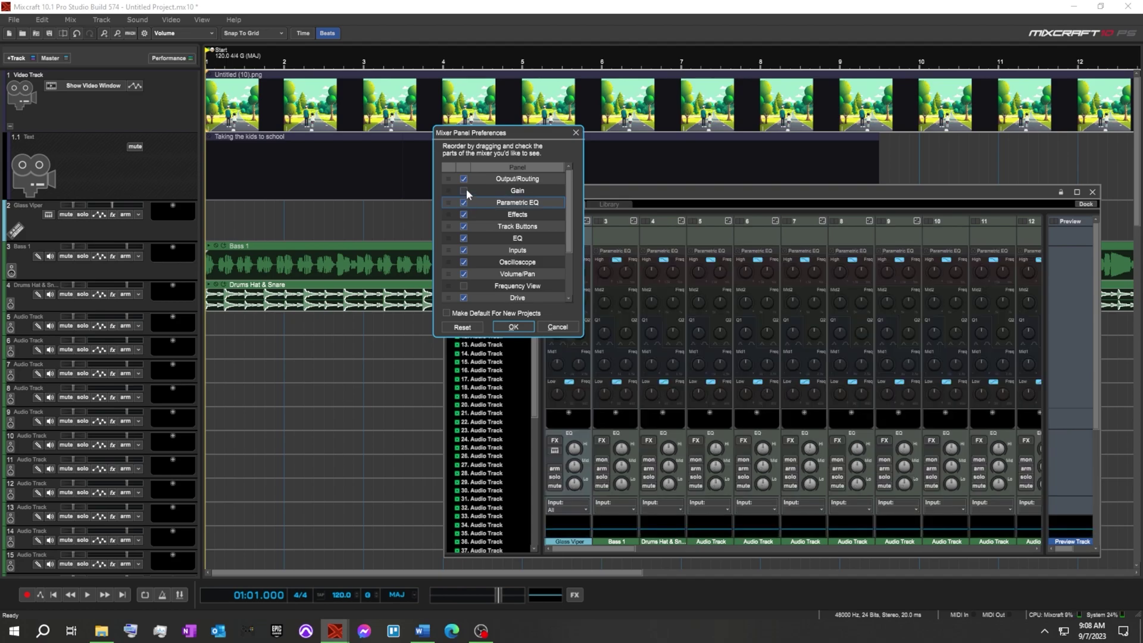
left_click(465, 190)
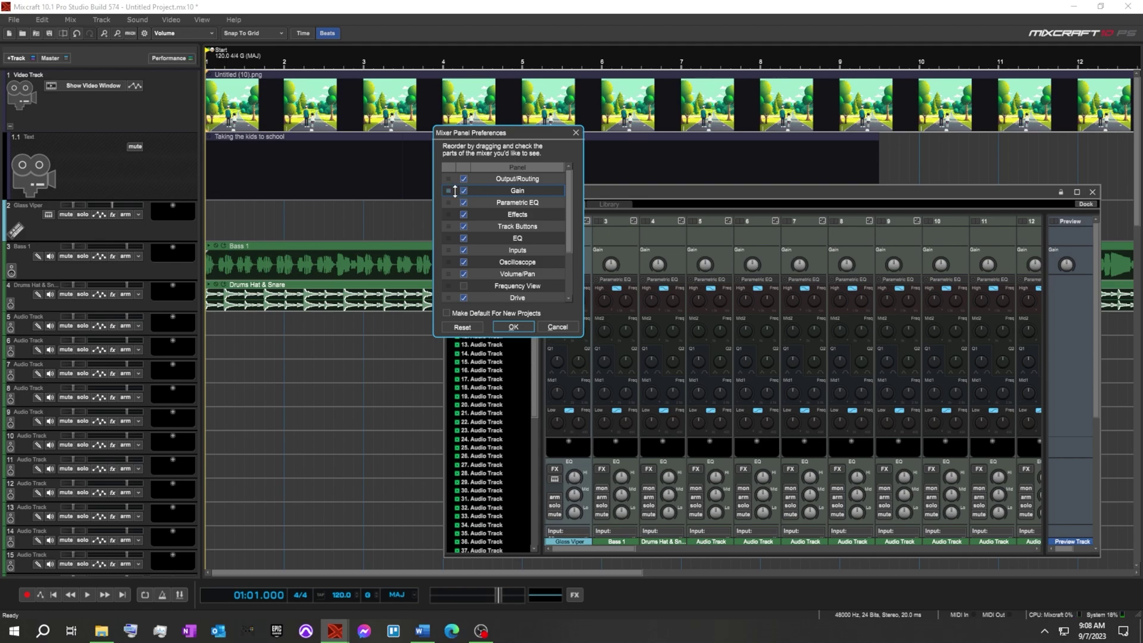
left_click_drag(454, 190, 467, 287)
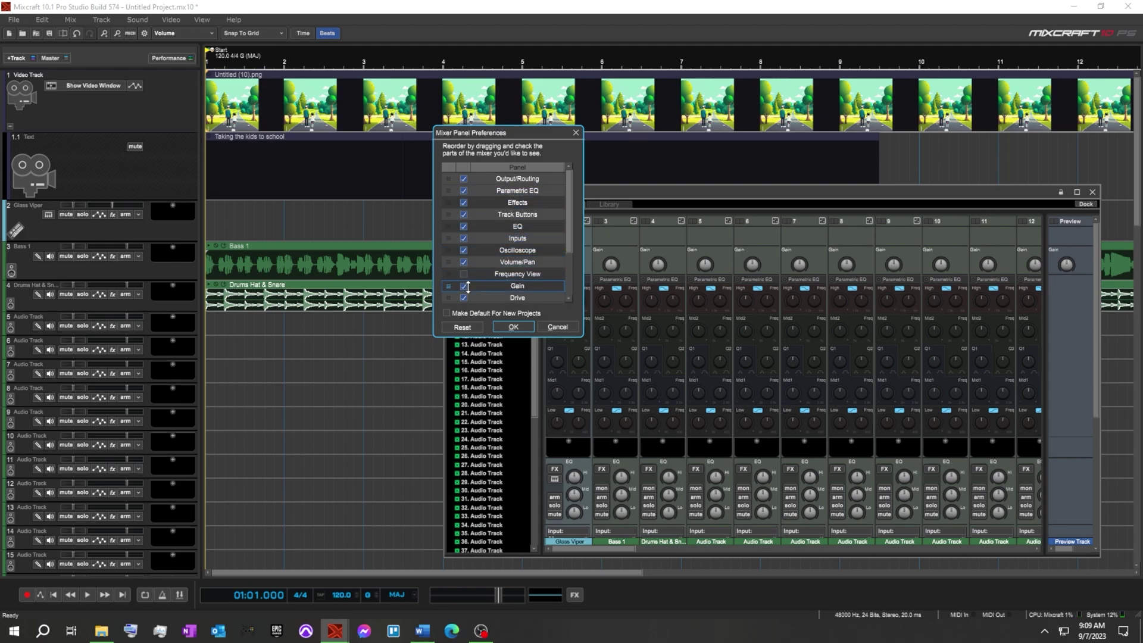
Place EQ just below Gain, hide the Oscilloscope section, apply, and move the mixer up-left.
left_click_drag(454, 226, 454, 279)
scroll(568, 207, "down", 2)
left_click_drag(451, 226, 450, 253)
scroll(458, 238, "up", 2)
left_click(463, 215)
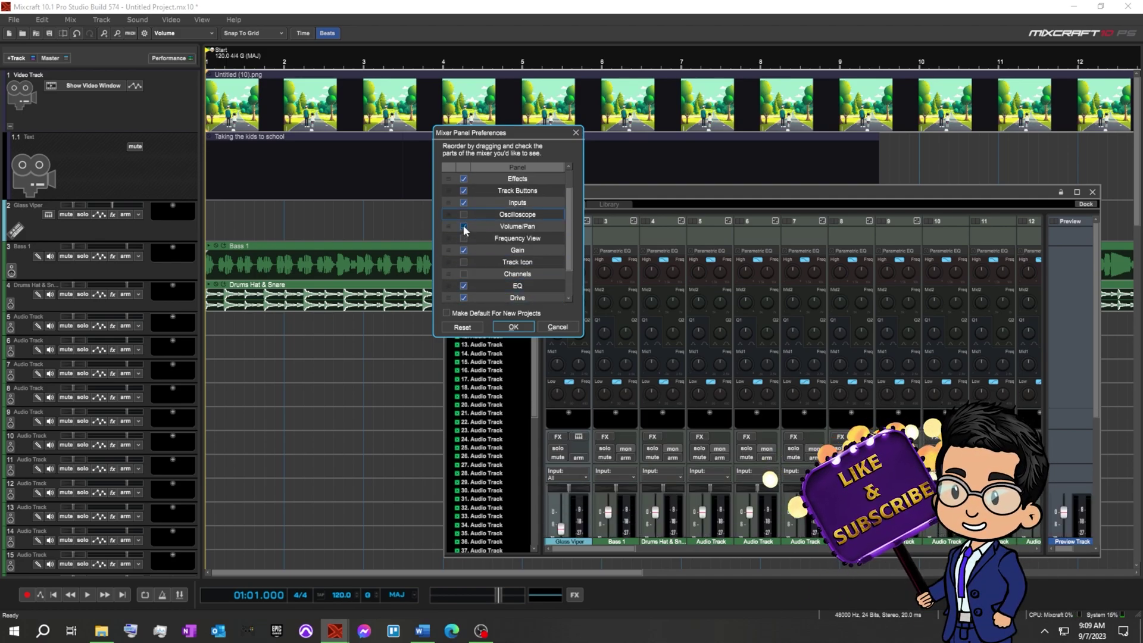
scroll(470, 188, "up", 2)
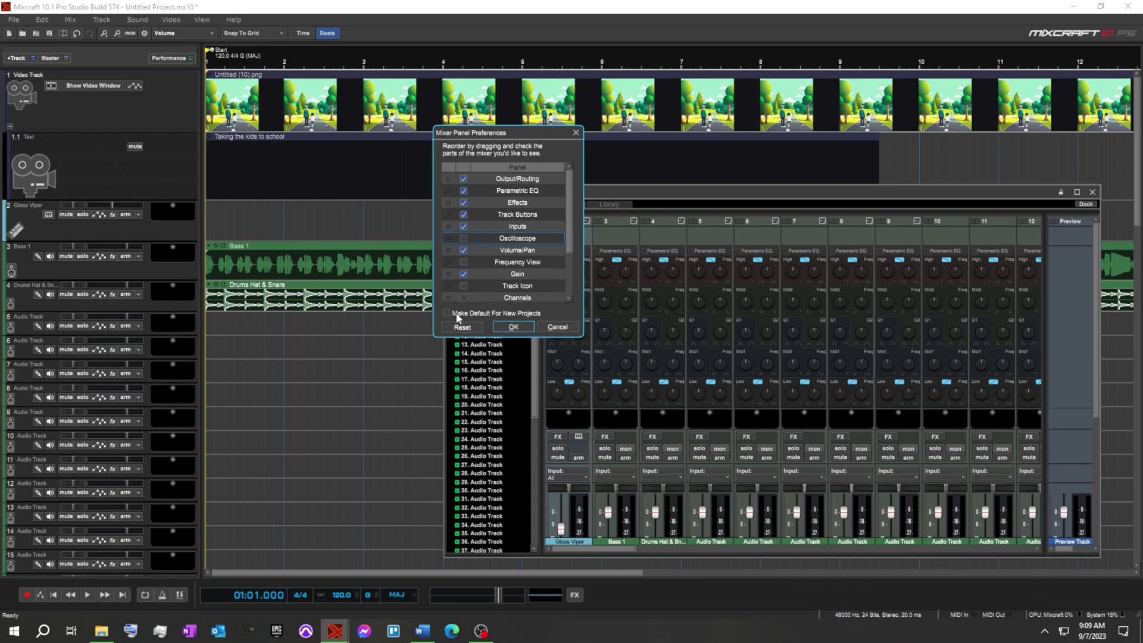
left_click(513, 327)
left_click_drag(685, 192, 450, 72)
Enlarge the mixer window and insert a Send Track from track 5's context menu.
left_click_drag(855, 439, 1110, 562)
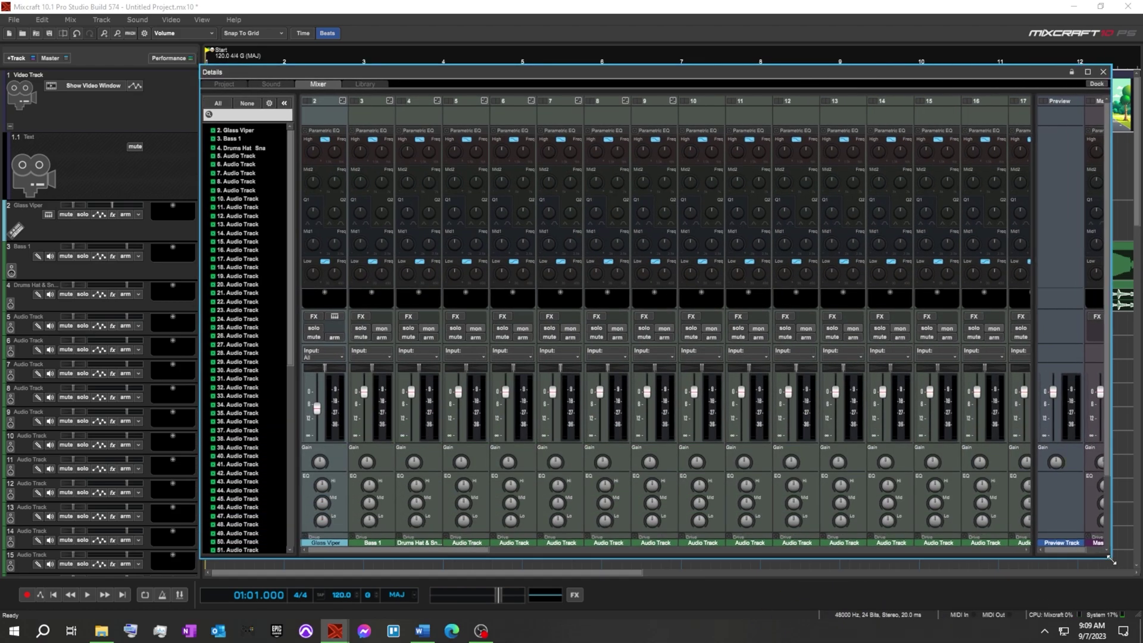
scroll(458, 437, "down", 3)
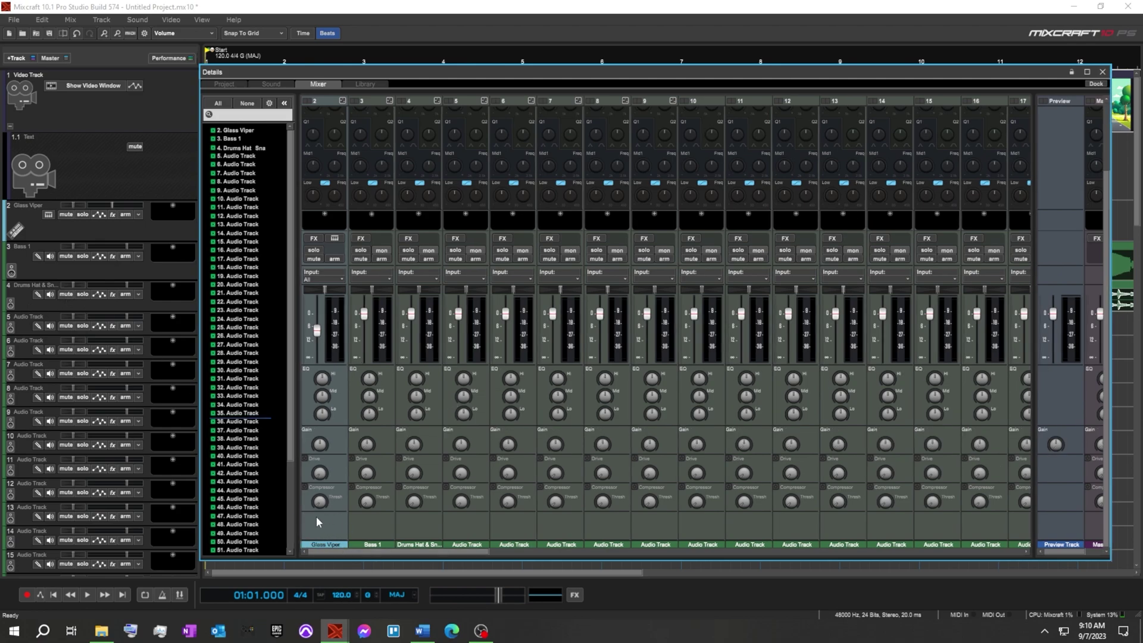
left_click(22, 296)
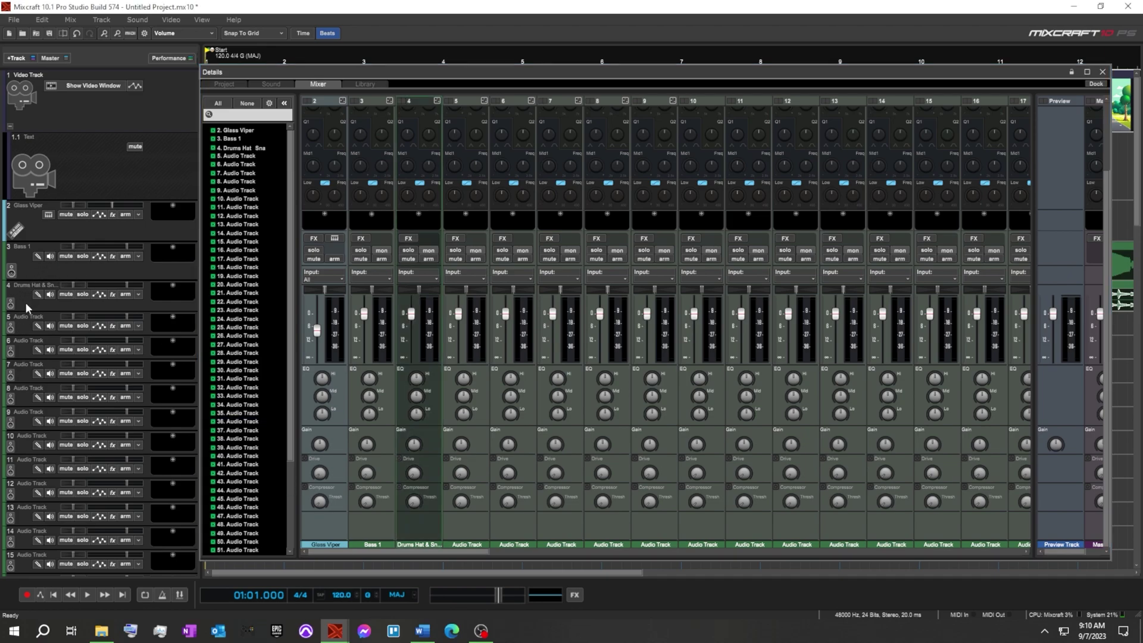
left_click(25, 310)
right_click(24, 329)
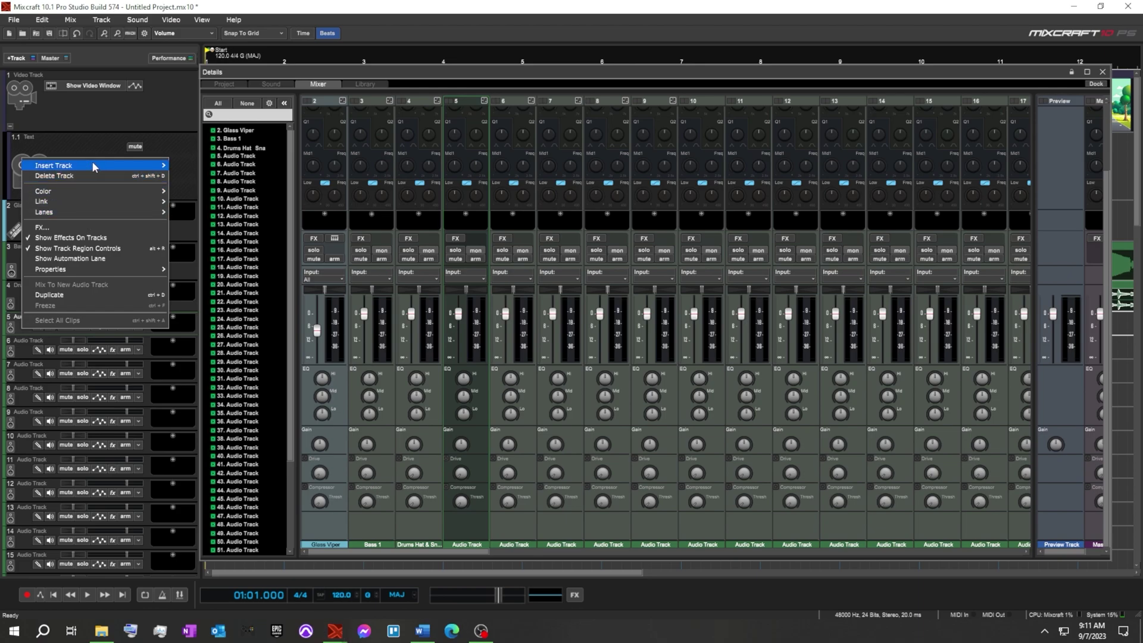
mouse_move(92, 161)
left_click(196, 213)
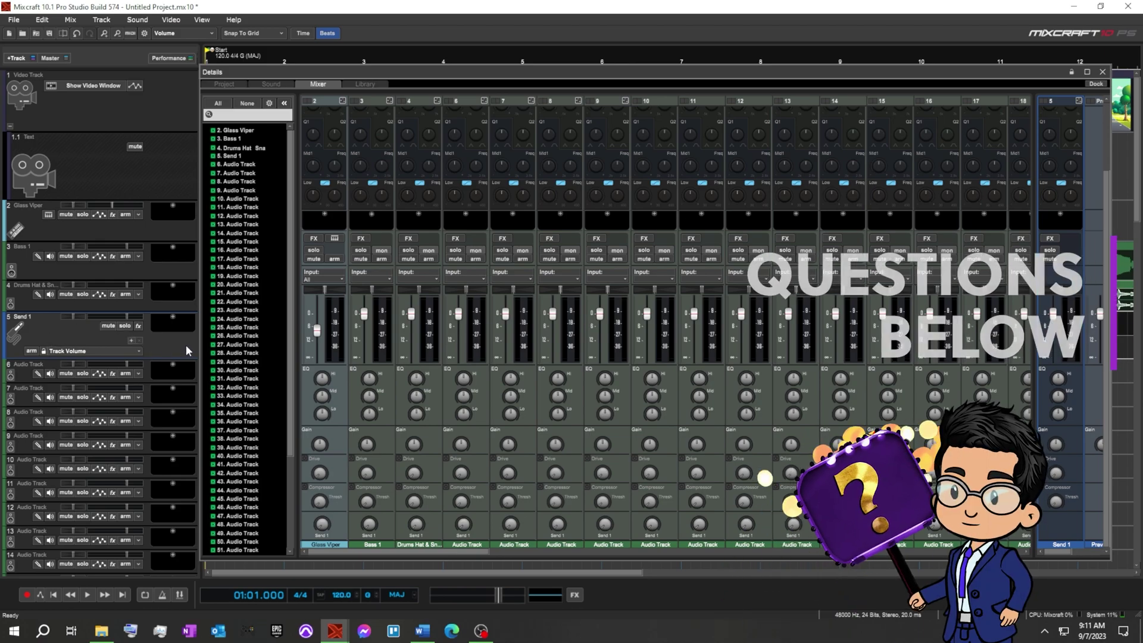
Collapse the channel list beside the mixer strips and scroll down through them.
left_click(284, 103)
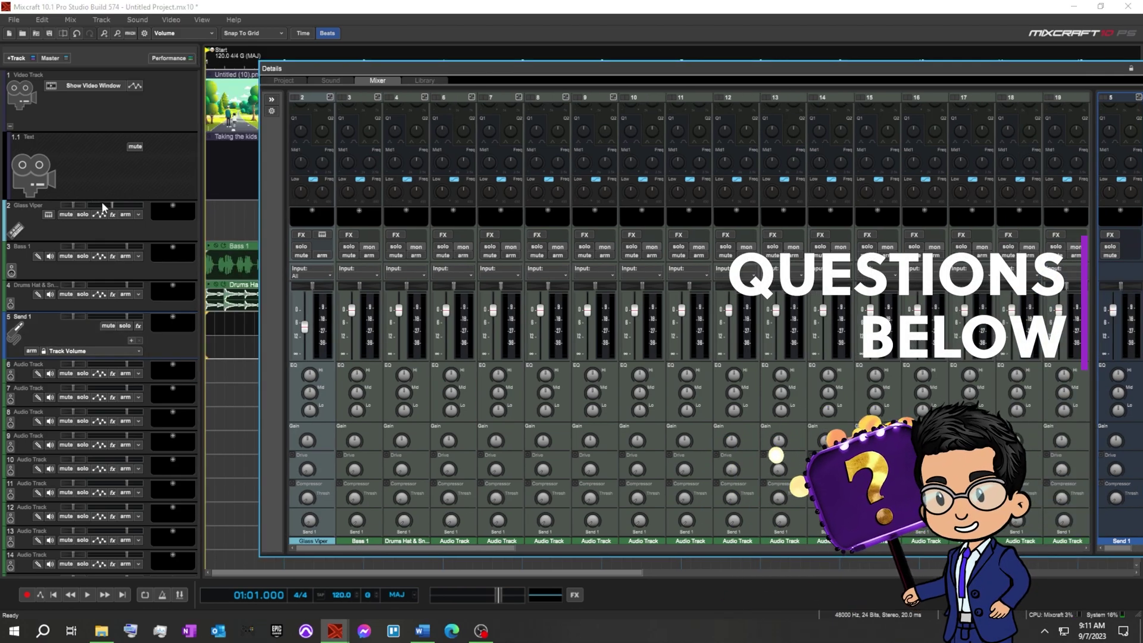
scroll(105, 207, "down", 3)
scroll(105, 207, "down", 3)
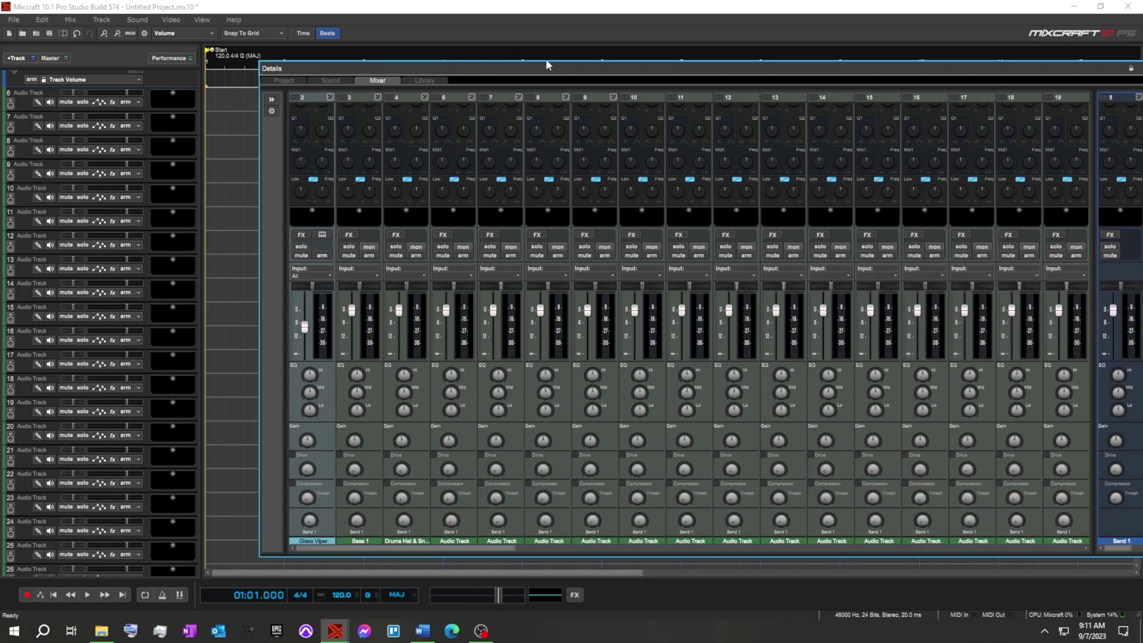
Drag the Details mixer window by its title bar into the top-left corner.
left_click_drag(568, 68, 315, 25)
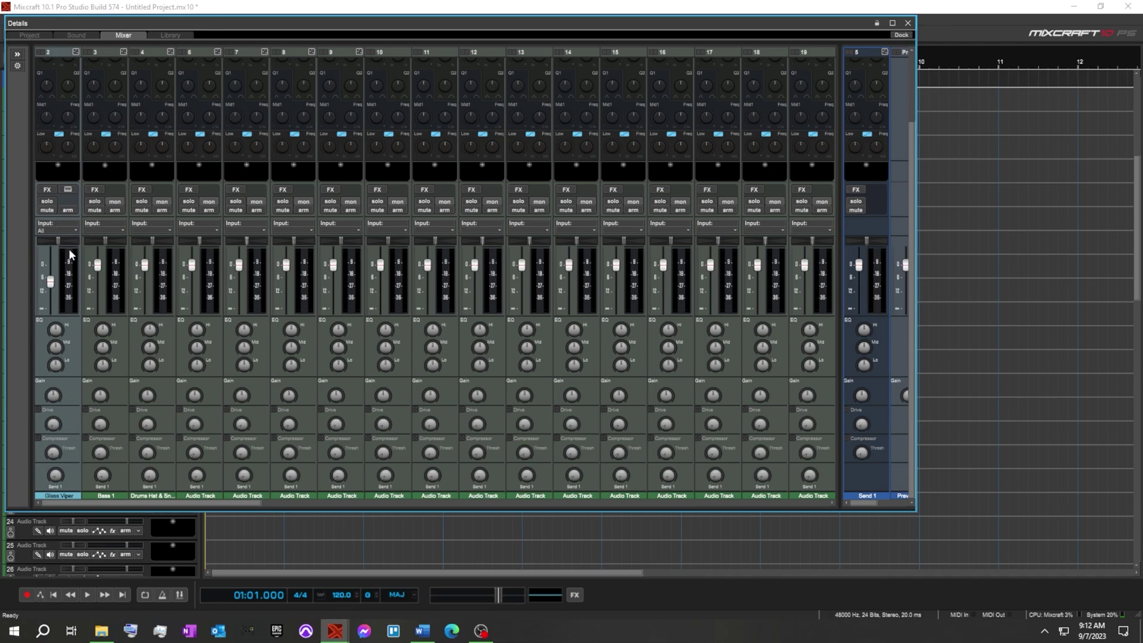
Power on the Parametric EQ section of the Glass Viper channel strip.
scroll(69, 248, "up", 5)
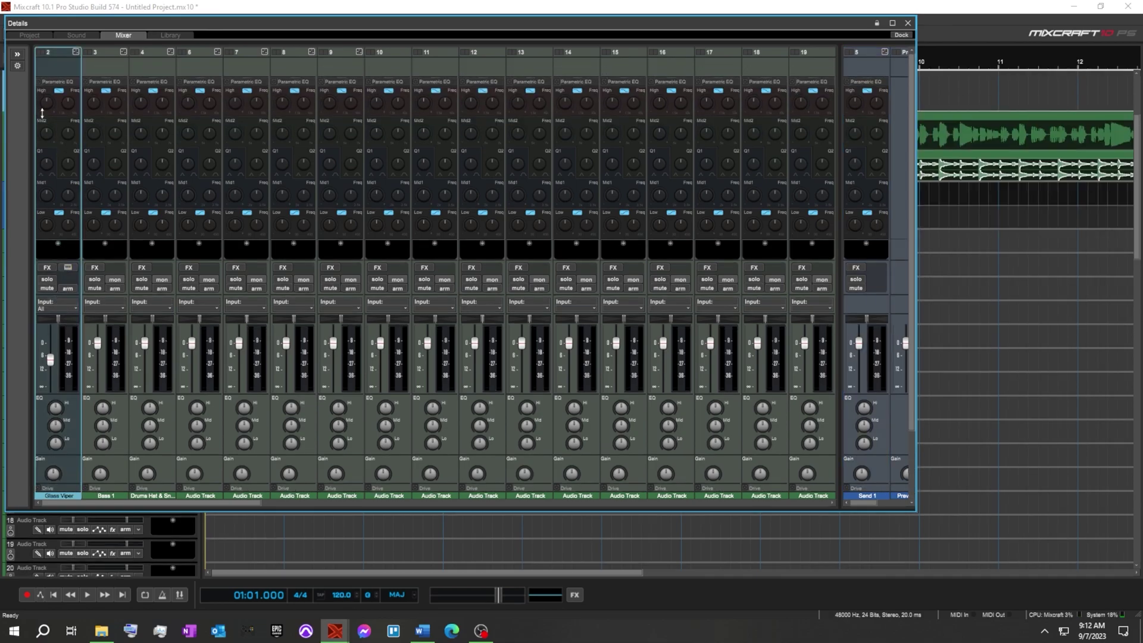
left_click(45, 106)
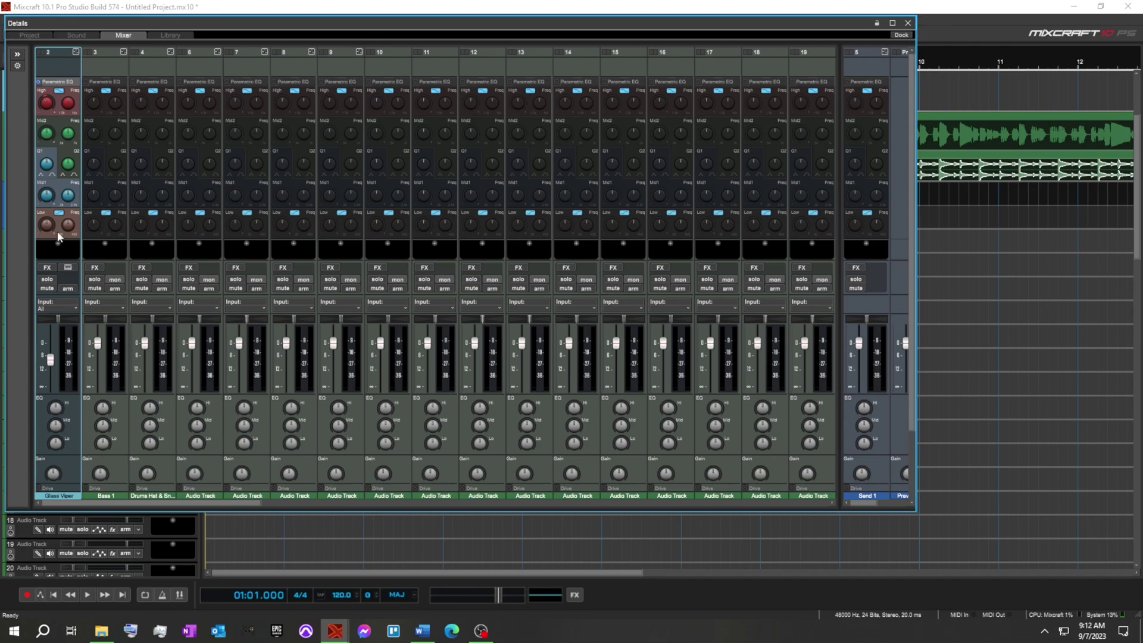
mouse_move(69, 232)
scroll(54, 351, "down", 3)
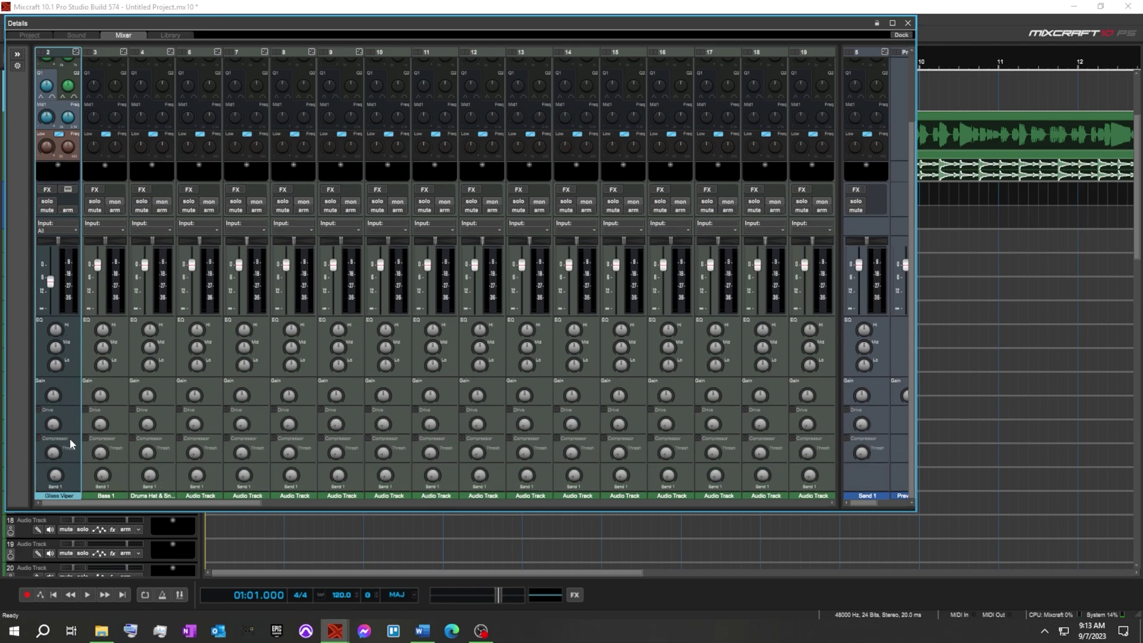
mouse_move(63, 477)
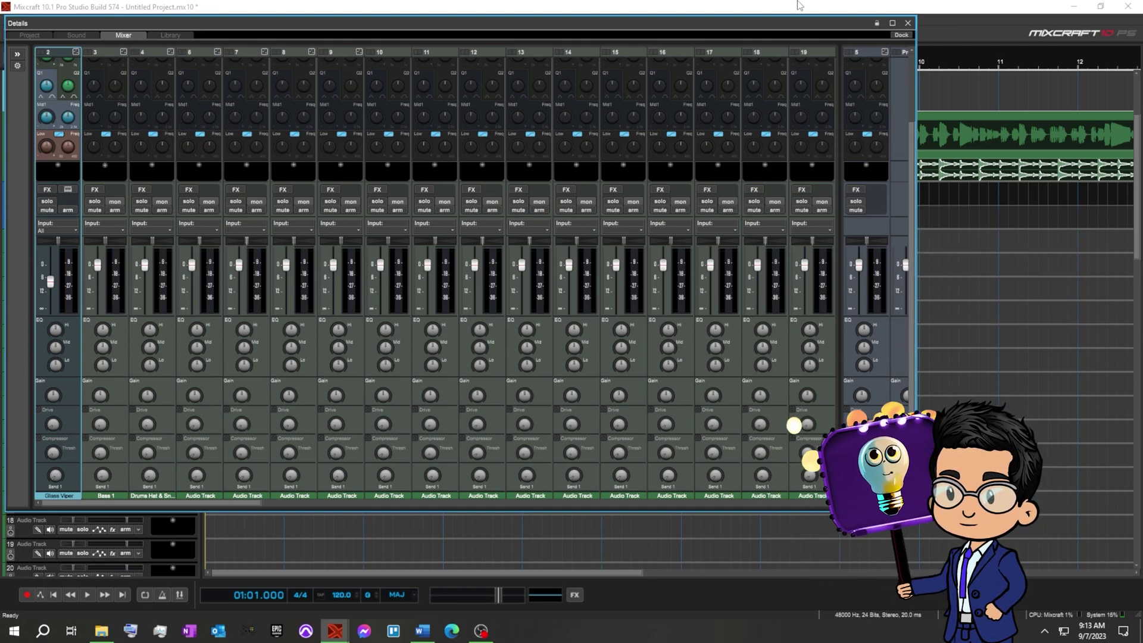
Scroll the strips up to the Parametric EQ rows and slide the mixer right past the track headers.
left_click_drag(847, 23, 848, 52)
scroll(688, 370, "up", 2)
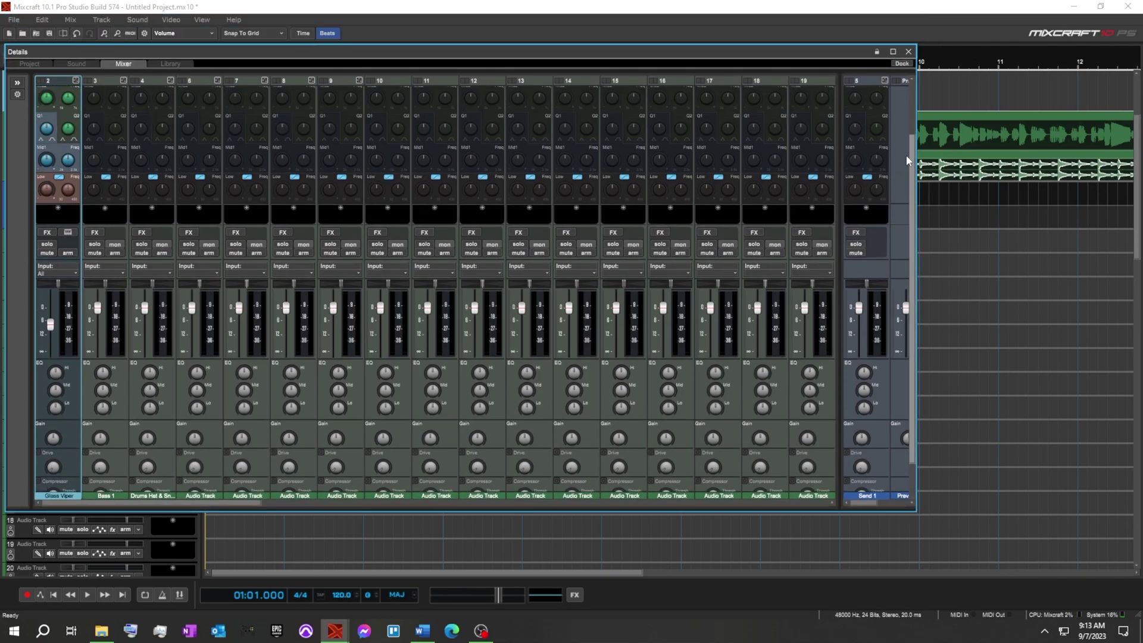
scroll(910, 179, "up", 2)
left_click_drag(677, 50, 844, 51)
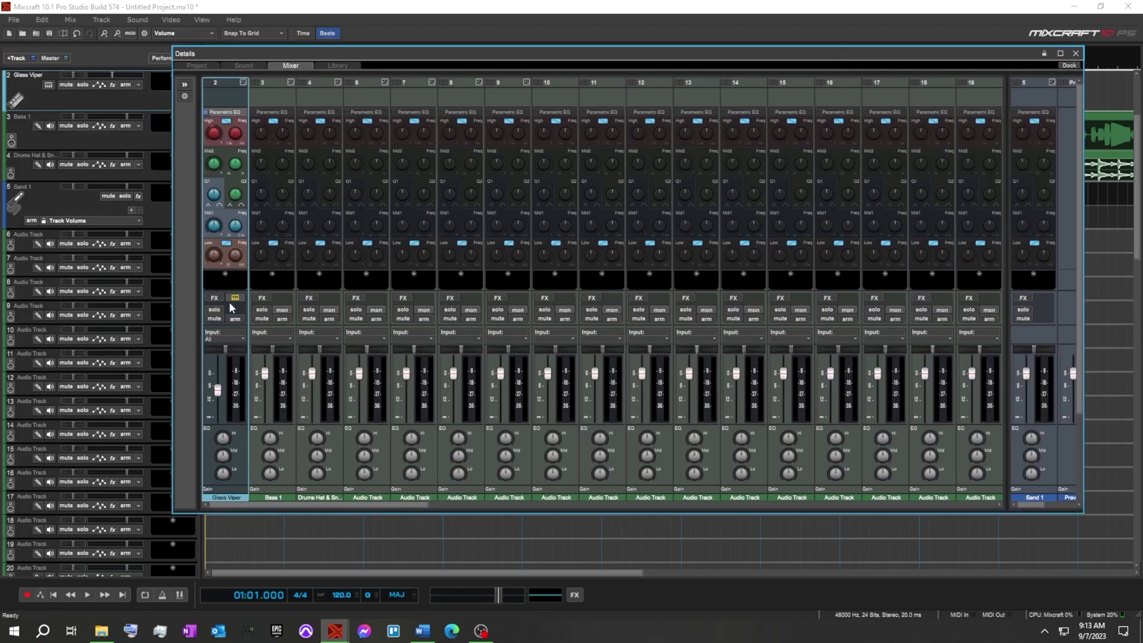